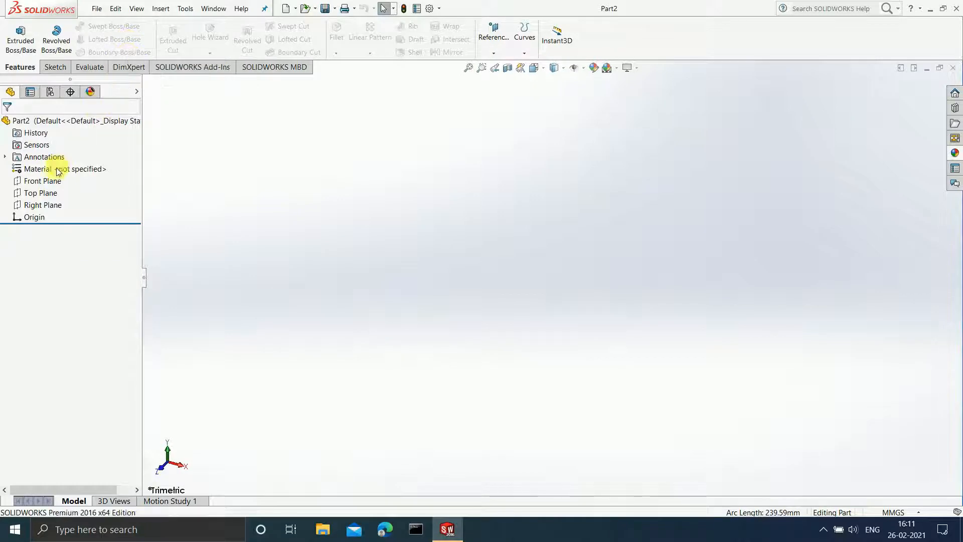
Make the Top Plane visible in the graphics area
{"action": "left_click", "coordinate": [45, 194]}
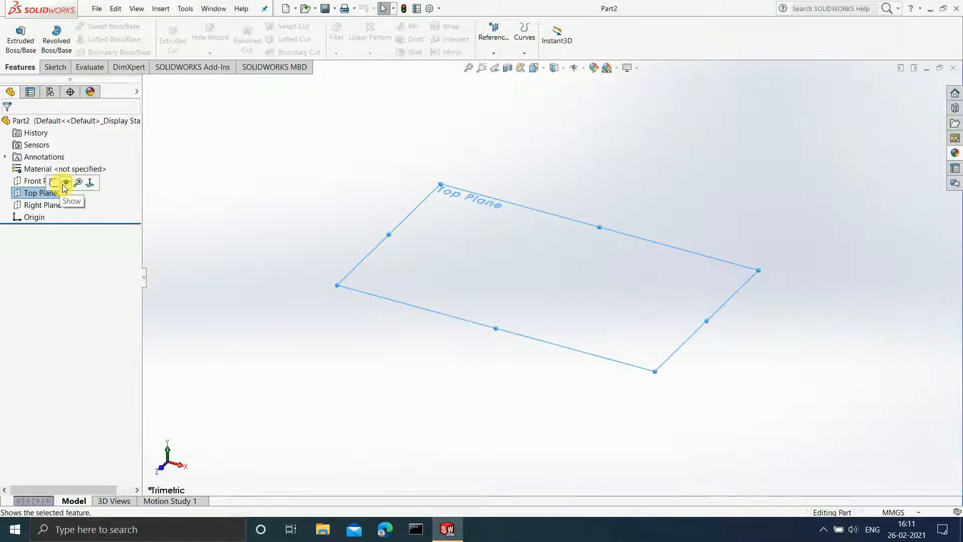
{"action": "left_click", "coordinate": [66, 184]}
{"action": "left_click", "coordinate": [270, 243]}
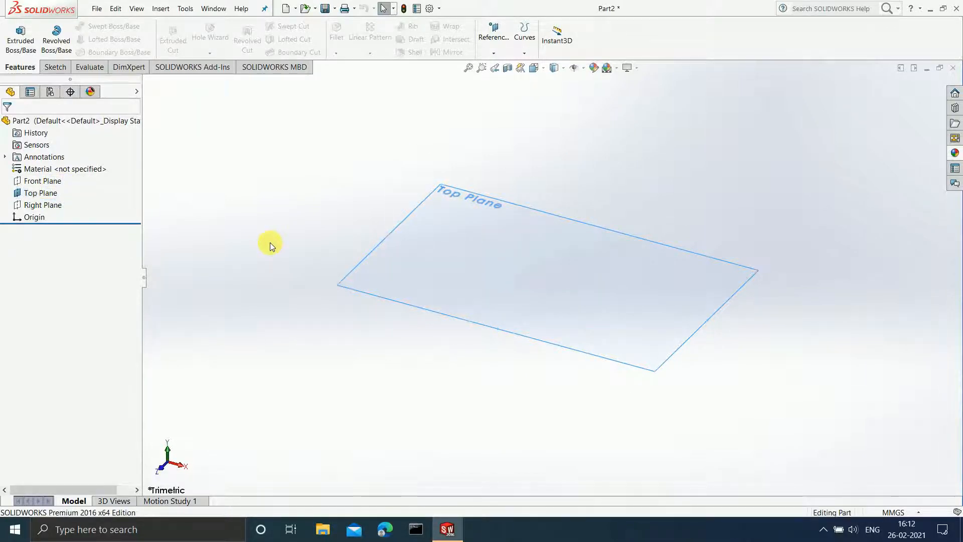
Create a reference plane offset 100 mm above the Top Plane
{"action": "middle_click_drag", "start_coordinate": [553, 183], "coordinate": [568, 211]}
{"action": "scroll", "coordinate": [568, 211], "scroll_direction": "up", "scroll_amount": 2}
{"action": "scroll", "coordinate": [535, 299], "scroll_direction": "down", "scroll_amount": 1}
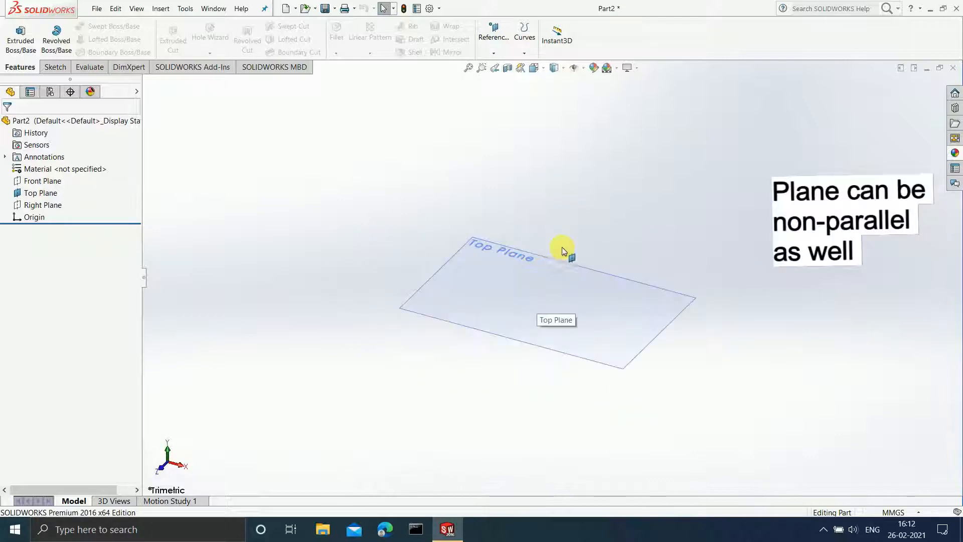
{"action": "middle_click_drag", "start_coordinate": [588, 251], "coordinate": [572, 265], "text": "ctrl"}
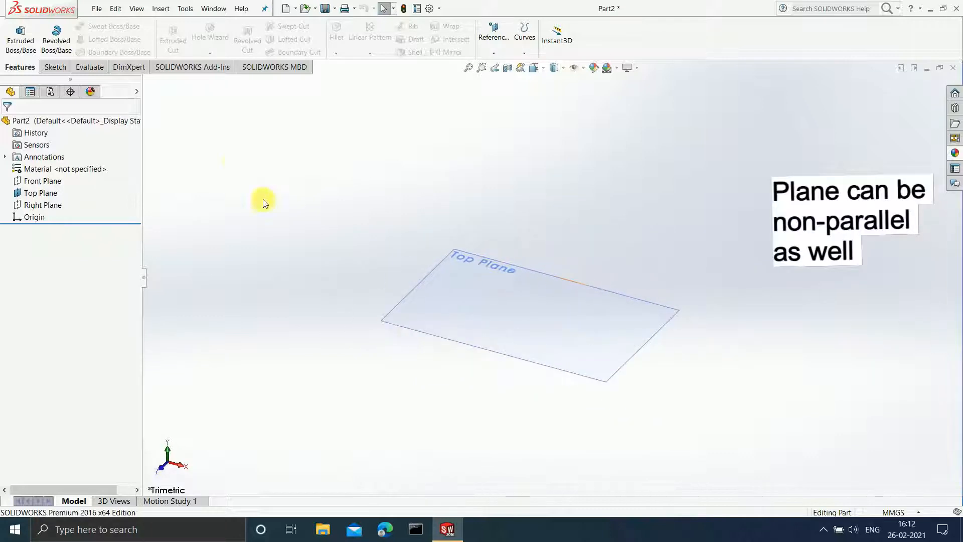
{"action": "left_click", "coordinate": [151, 7]}
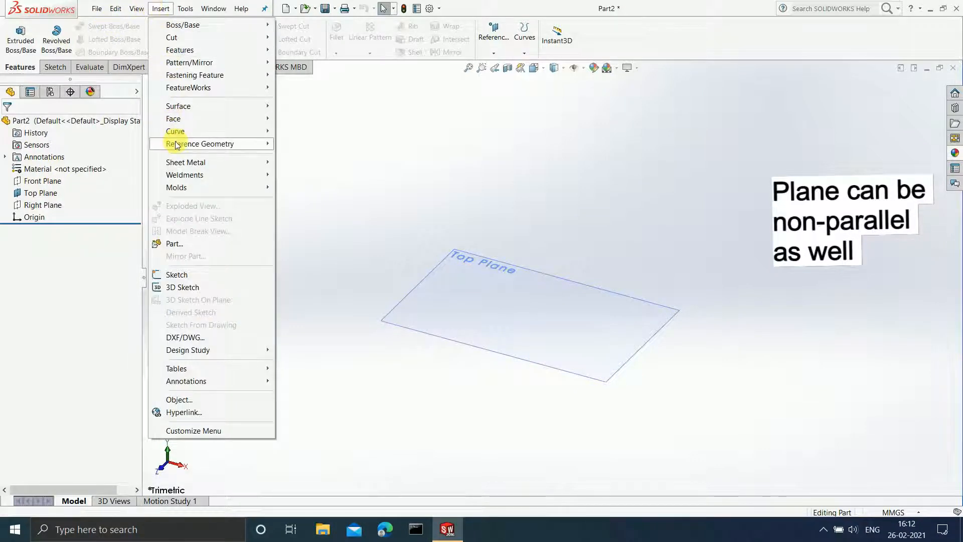
{"action": "mouse_move", "coordinate": [185, 144]}
{"action": "left_click", "coordinate": [299, 148]}
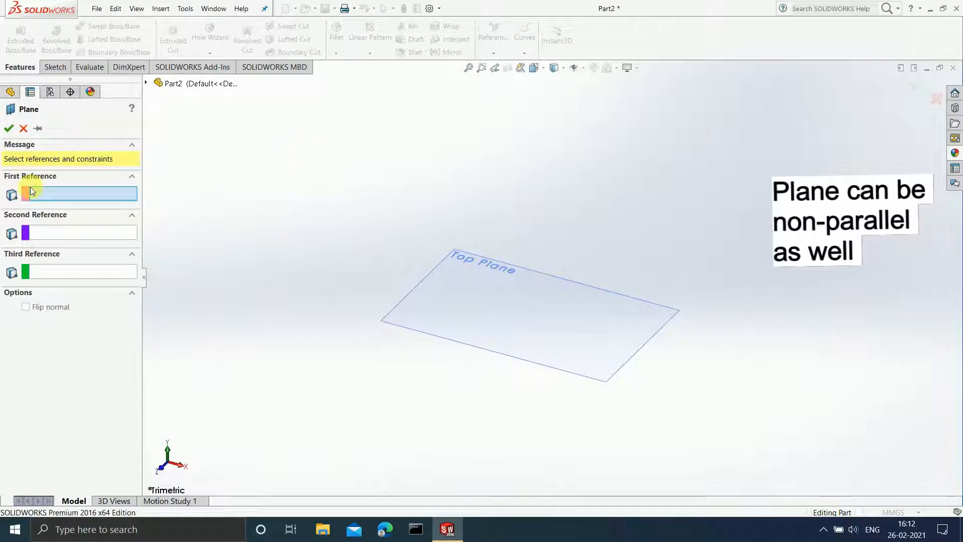
{"action": "left_click", "coordinate": [482, 306]}
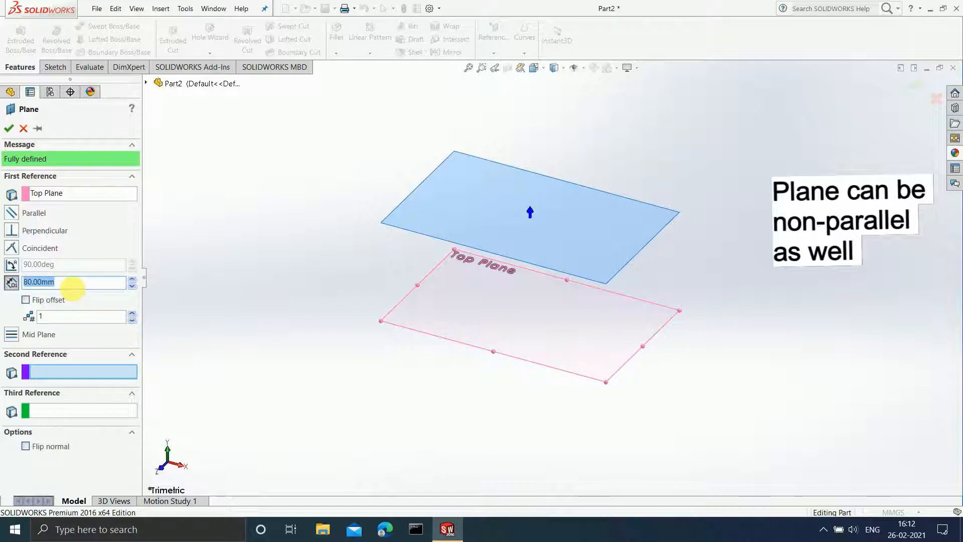
{"action": "type", "text": "100"}
{"action": "key", "text": "Return"}
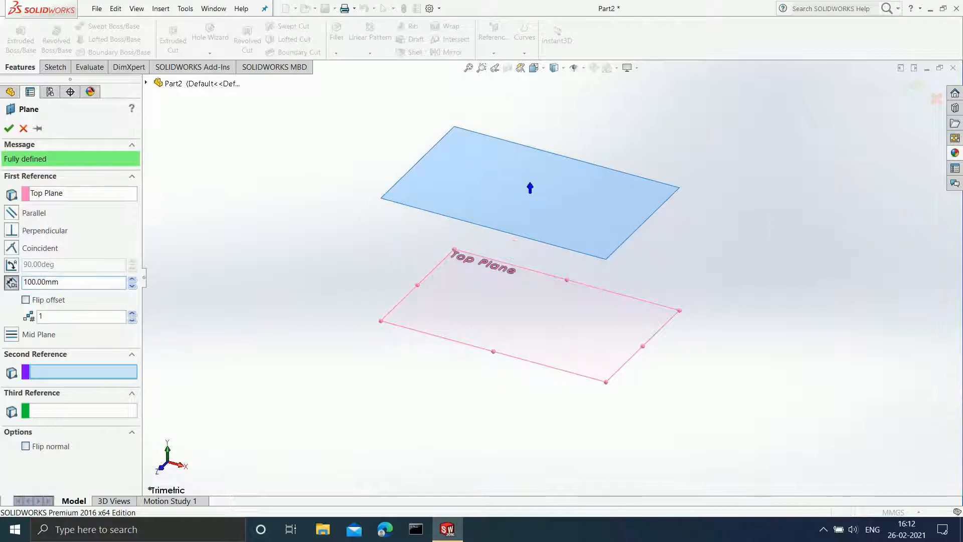
{"action": "left_click", "coordinate": [9, 128]}
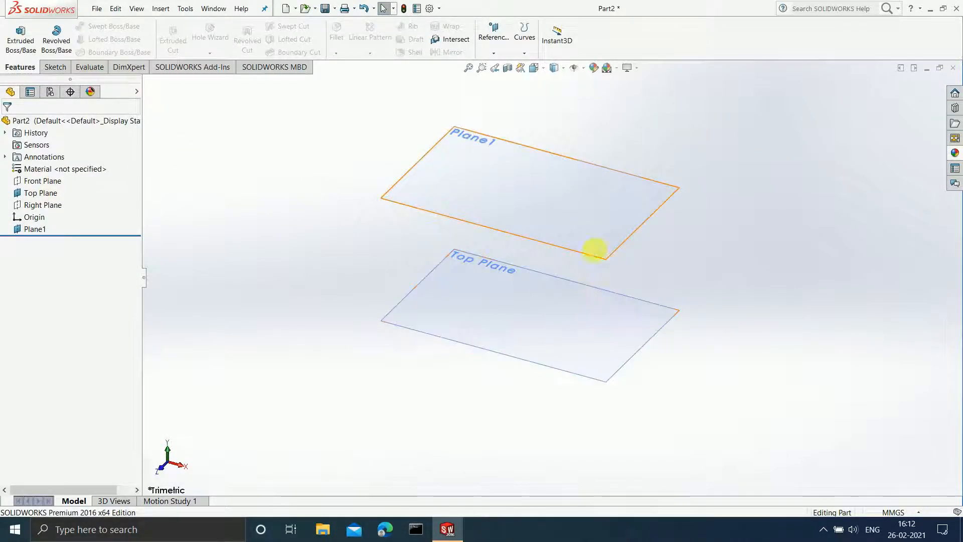
Sketch a center rectangle about 137 mm by 101 mm on the Top Plane, centred on the origin
{"action": "scroll", "coordinate": [591, 191], "scroll_direction": "up", "scroll_amount": 3}
{"action": "scroll", "coordinate": [593, 193], "scroll_direction": "down", "scroll_amount": 2}
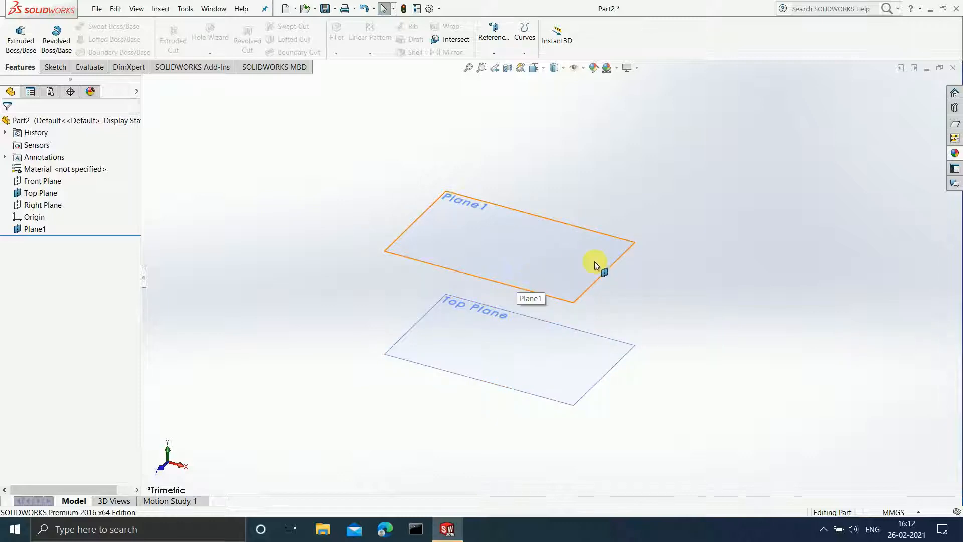
{"action": "left_click", "coordinate": [512, 347]}
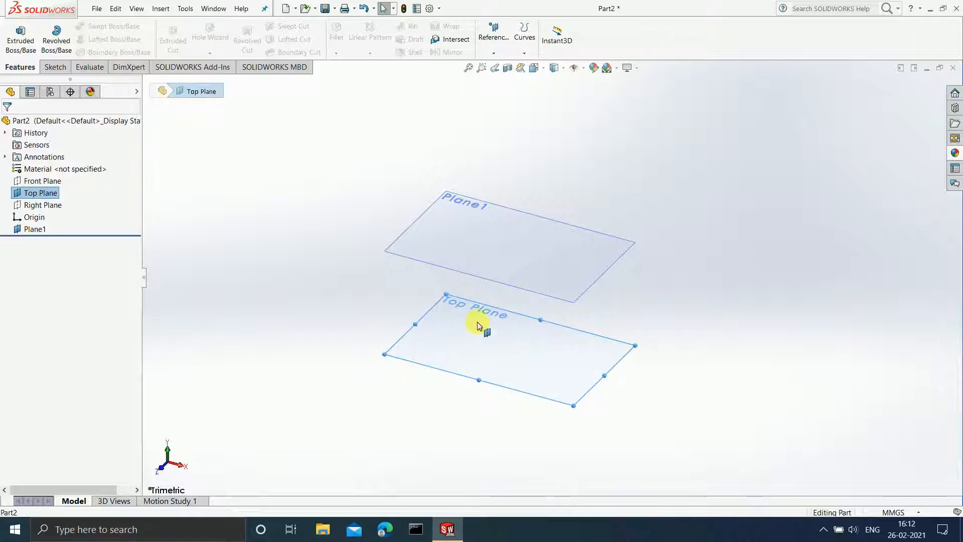
{"action": "left_click", "coordinate": [58, 68]}
{"action": "left_click", "coordinate": [15, 31]}
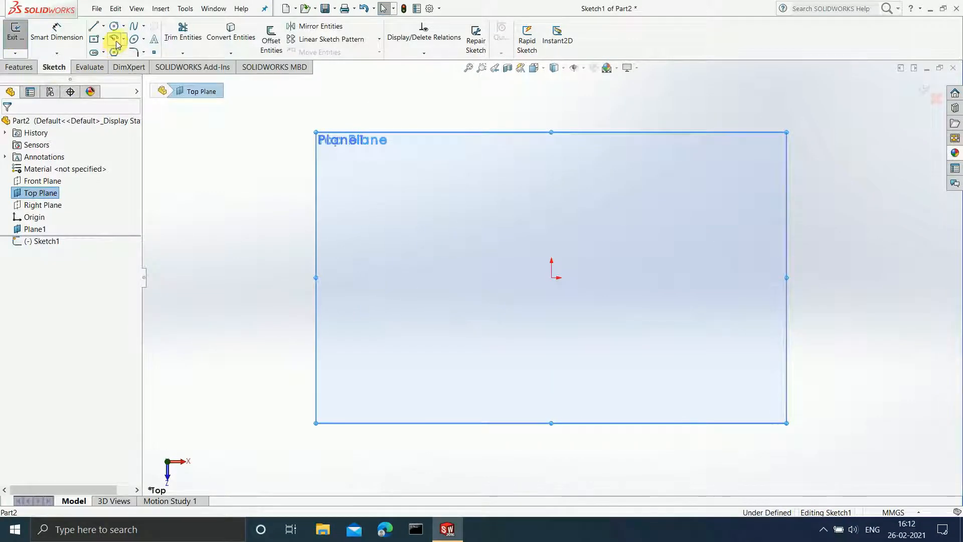
{"action": "left_click", "coordinate": [94, 40]}
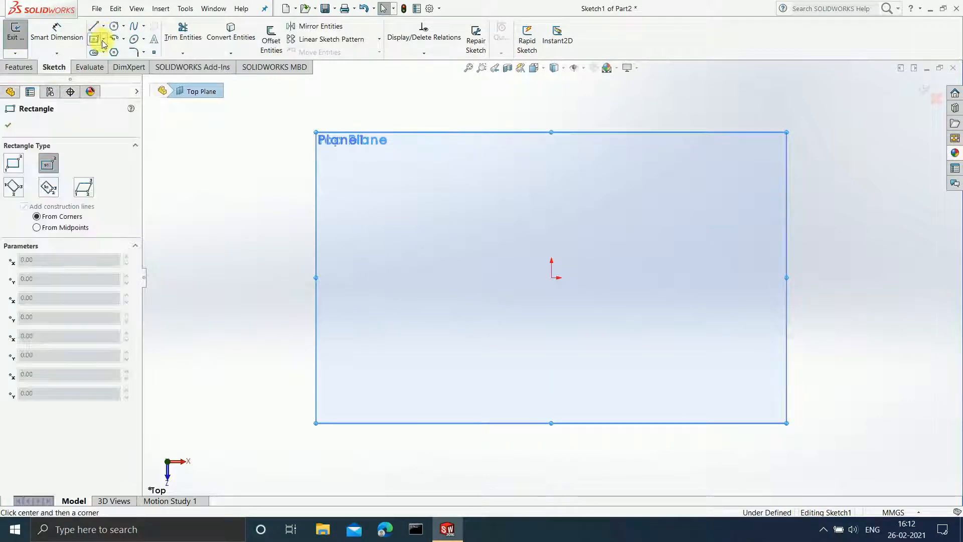
{"action": "left_click", "coordinate": [551, 277]}
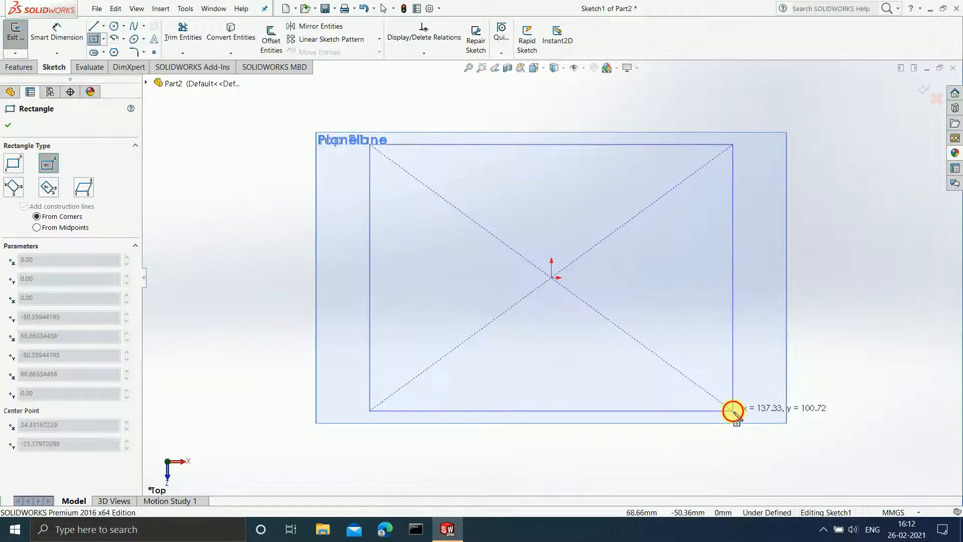
{"action": "left_click", "coordinate": [733, 411]}
Dimension the rectangle's upper horizontal side to 150 mm
{"action": "left_click", "coordinate": [56, 33]}
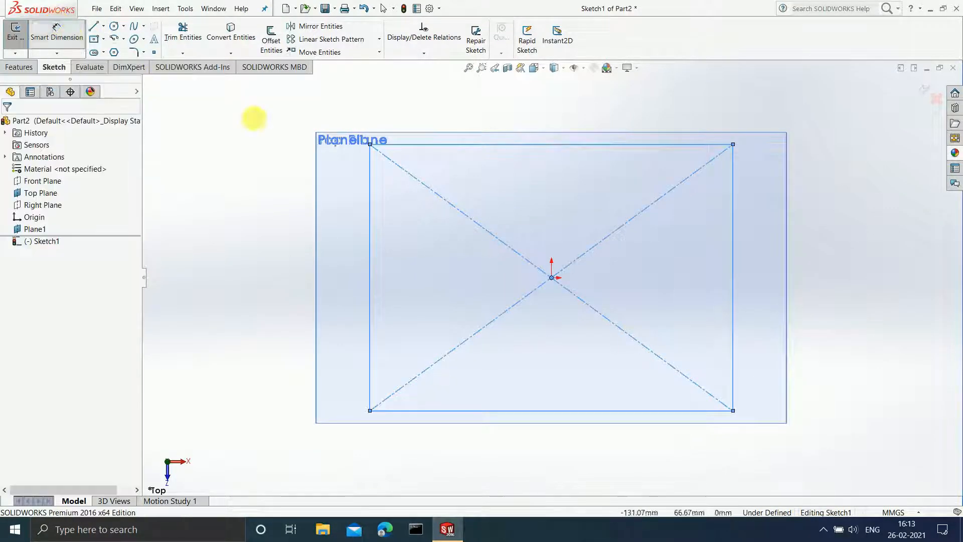
{"action": "left_click", "coordinate": [507, 145]}
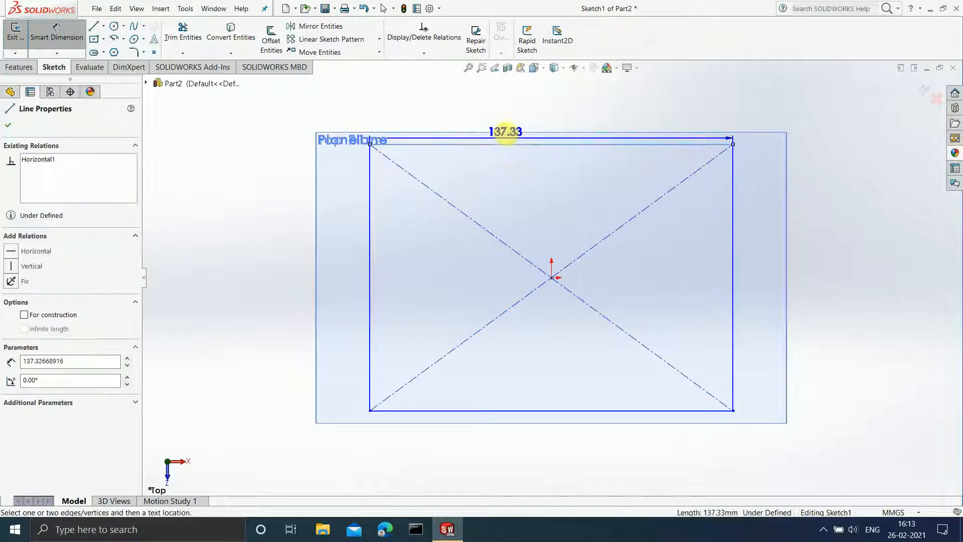
{"action": "left_click", "coordinate": [520, 103]}
{"action": "type", "text": "15"}
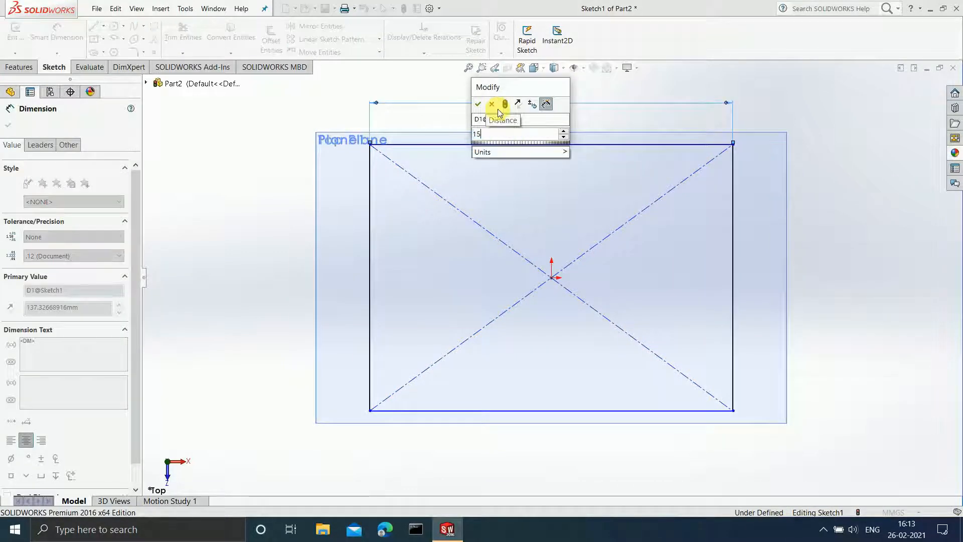
{"action": "type", "text": "0"}
{"action": "key", "text": "Return"}
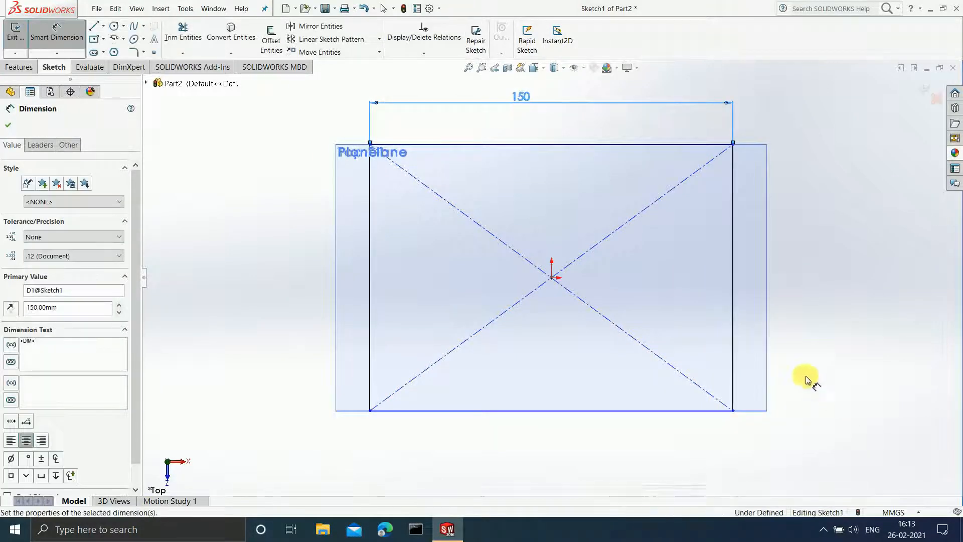
Dimension the rectangle's vertical side to 100 mm and exit the sketch
{"action": "left_click", "coordinate": [733, 327]}
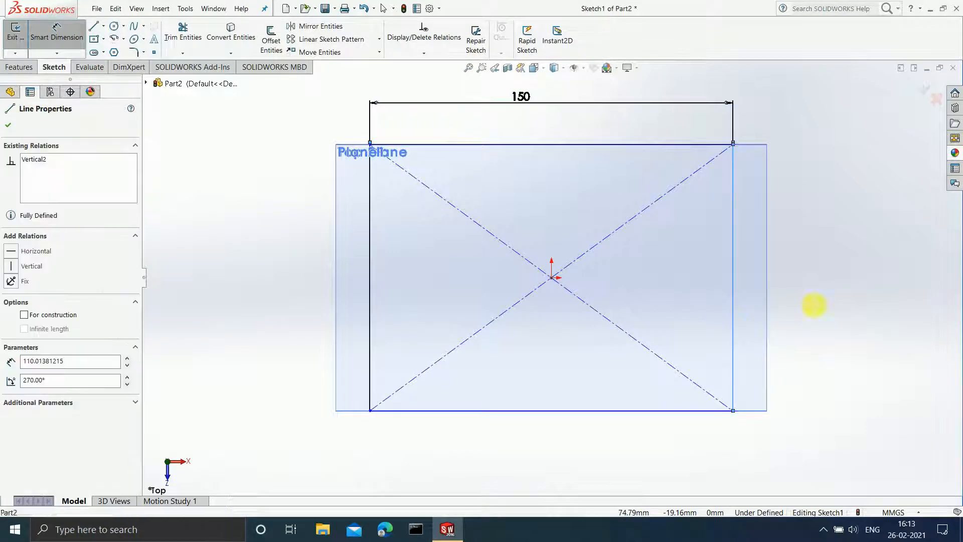
{"action": "left_click", "coordinate": [852, 307]}
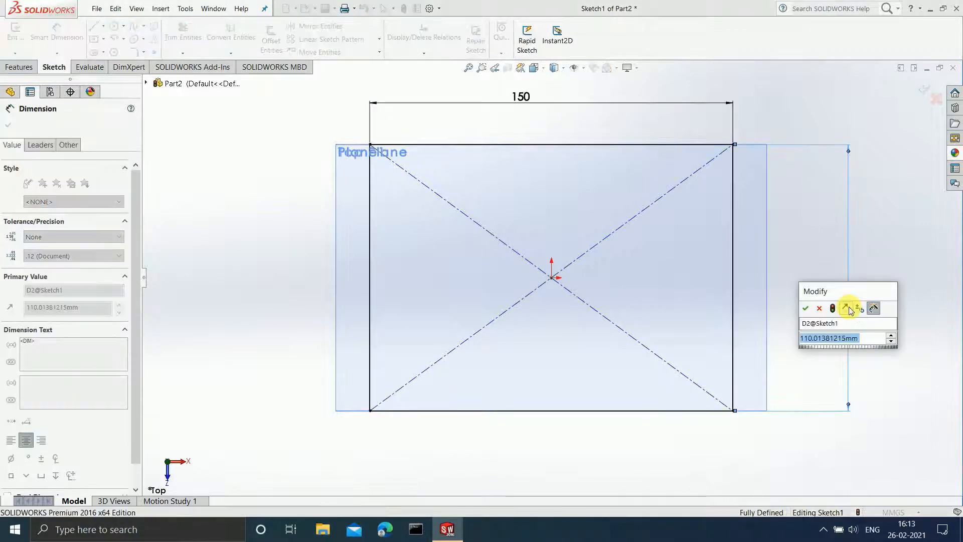
{"action": "type", "text": "100"}
{"action": "key", "text": "Return"}
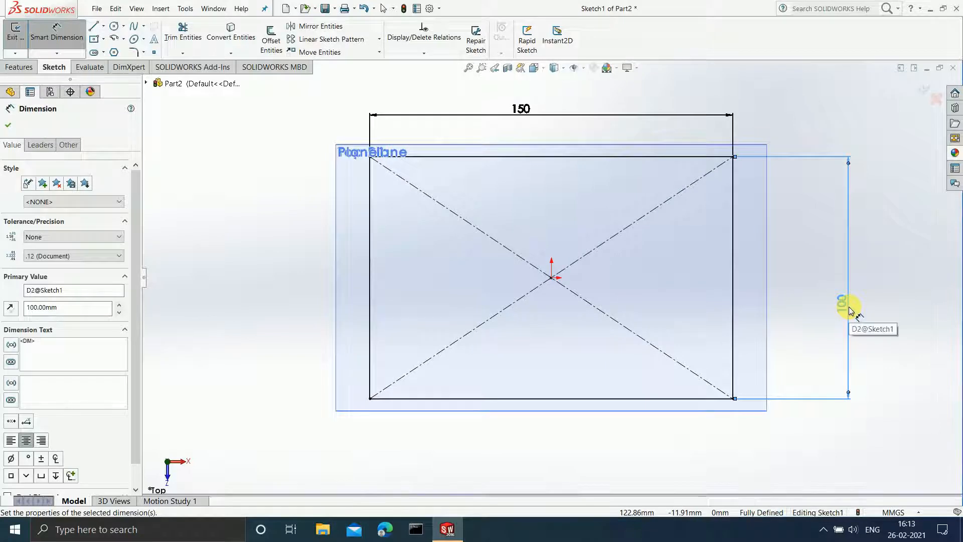
{"action": "scroll", "coordinate": [646, 202], "scroll_direction": "up", "scroll_amount": 1}
{"action": "scroll", "coordinate": [680, 203], "scroll_direction": "down", "scroll_amount": 2}
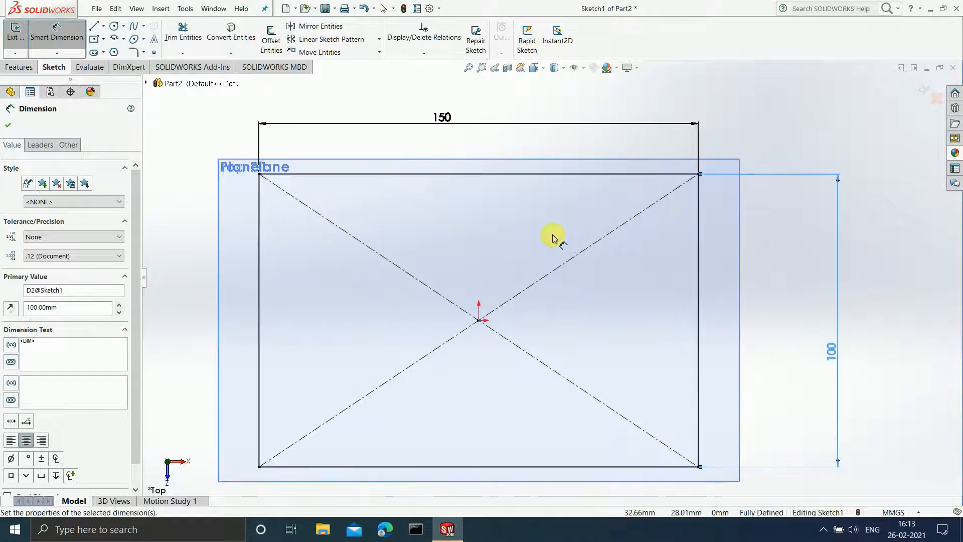
{"action": "left_click", "coordinate": [917, 90]}
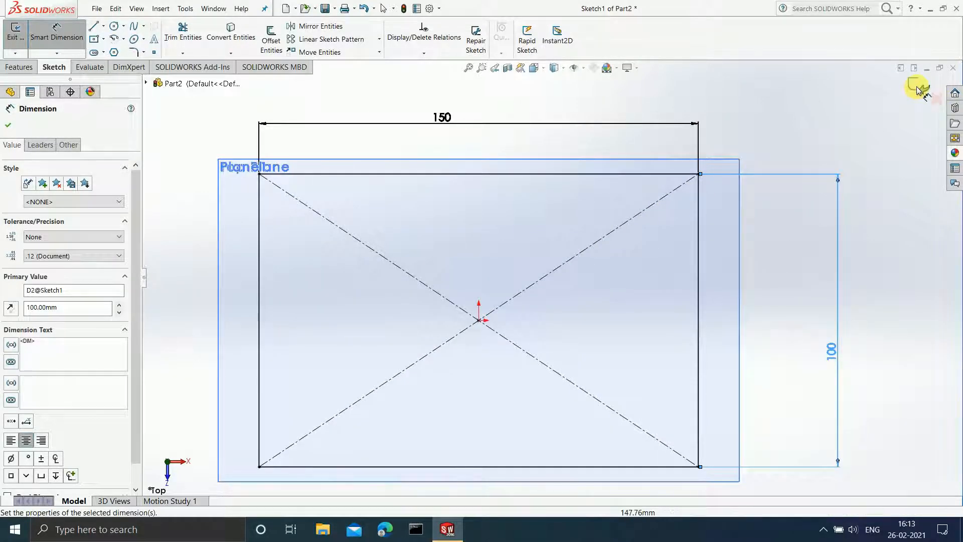
Start a sketch on the offset plane and draw a circle about 92 mm in diameter centred on the origin
{"action": "scroll", "coordinate": [623, 330], "scroll_direction": "up", "scroll_amount": 2}
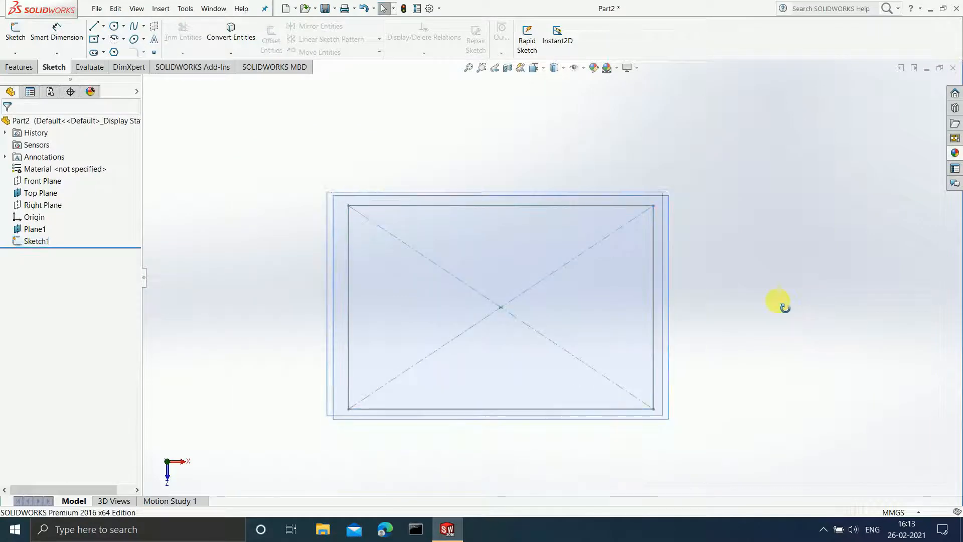
{"action": "mouse_move", "coordinate": [780, 302]}
{"action": "middle_mouse_down"}
{"action": "mouse_move", "coordinate": [767, 209]}
{"action": "mouse_move", "coordinate": [789, 213]}
{"action": "mouse_move", "coordinate": [648, 285]}
{"action": "mouse_move", "coordinate": [738, 291]}
{"action": "mouse_move", "coordinate": [711, 296]}
{"action": "middle_mouse_up"}
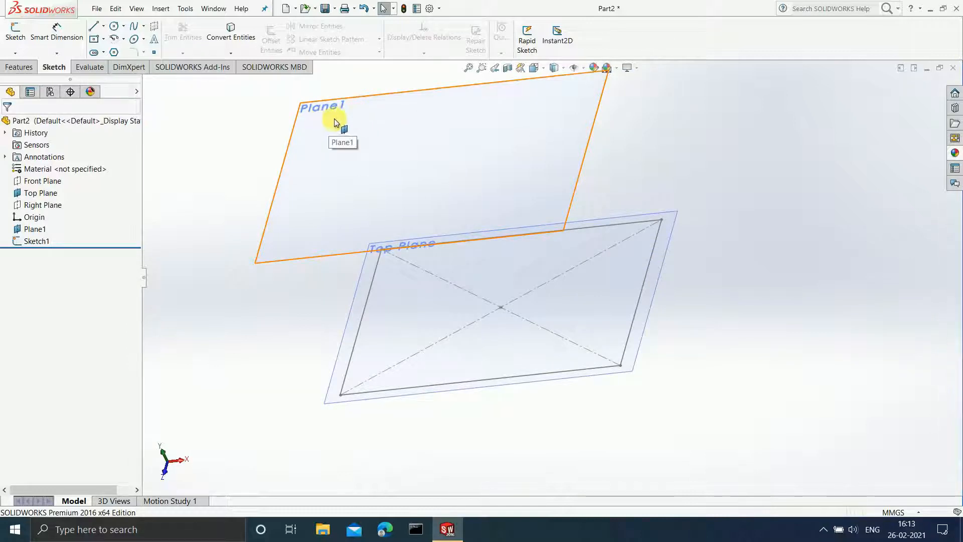
{"action": "left_click", "coordinate": [505, 165]}
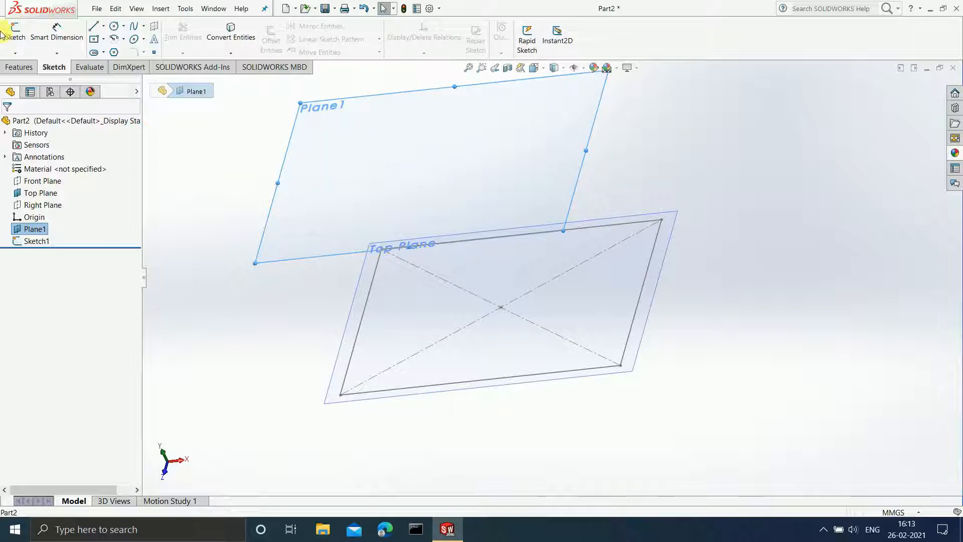
{"action": "left_click", "coordinate": [16, 39]}
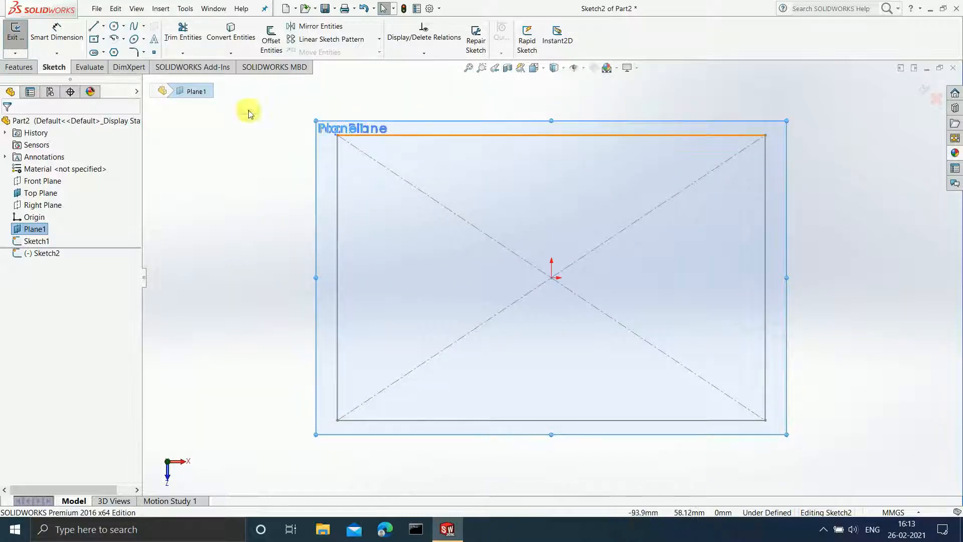
{"action": "left_click", "coordinate": [115, 27]}
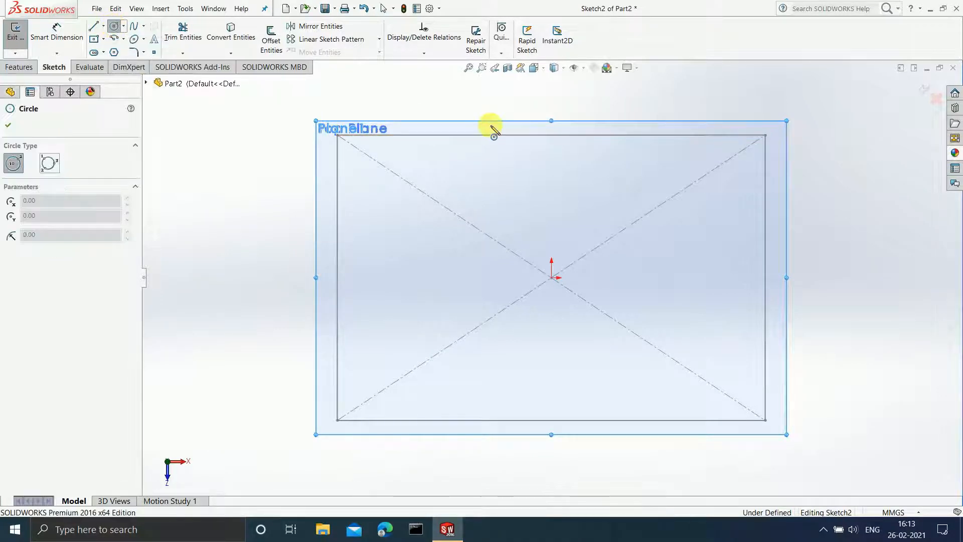
{"action": "left_click", "coordinate": [552, 277]}
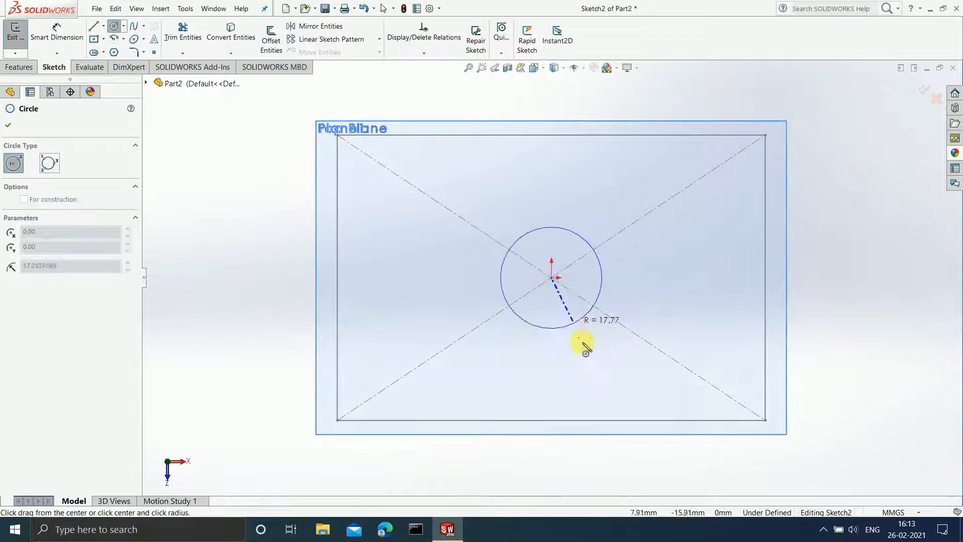
{"action": "left_click", "coordinate": [616, 397]}
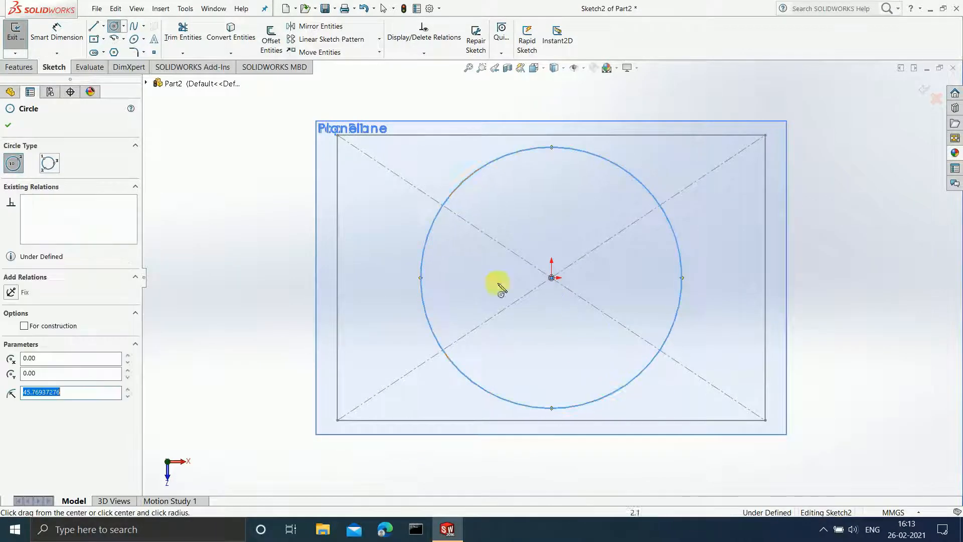
Dimension the circle's diameter to 100 mm and exit the sketch
{"action": "left_click", "coordinate": [60, 29]}
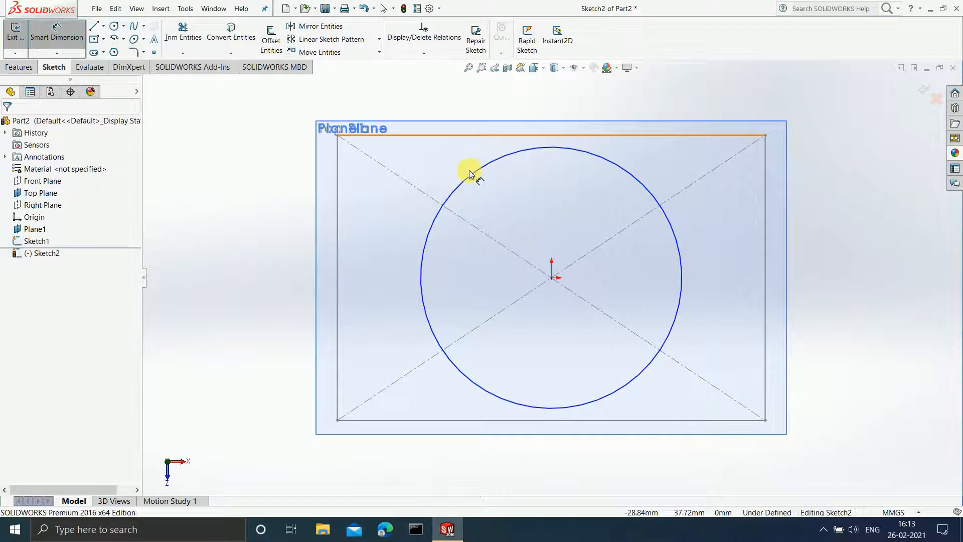
{"action": "left_click", "coordinate": [475, 167]}
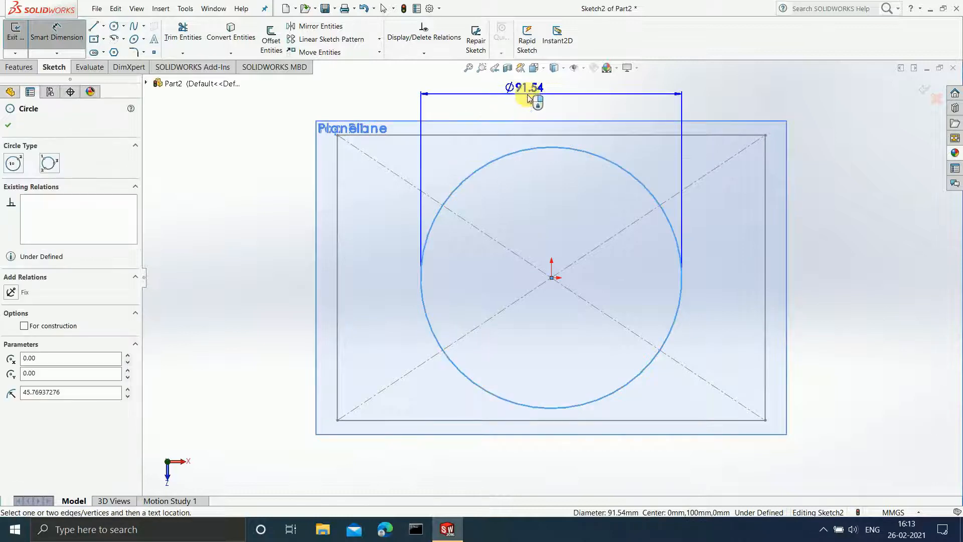
{"action": "left_click", "coordinate": [529, 100]}
{"action": "type", "text": "100"}
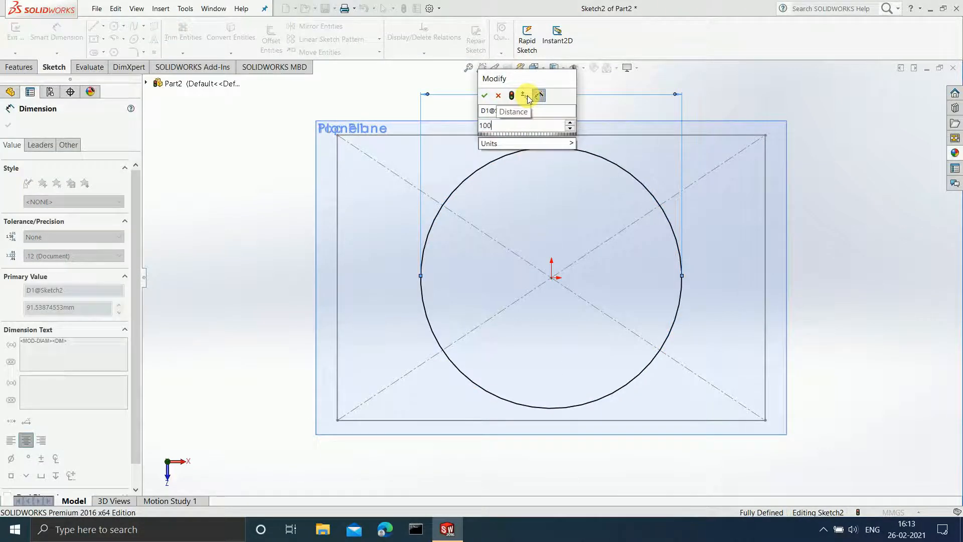
{"action": "key", "text": "Return"}
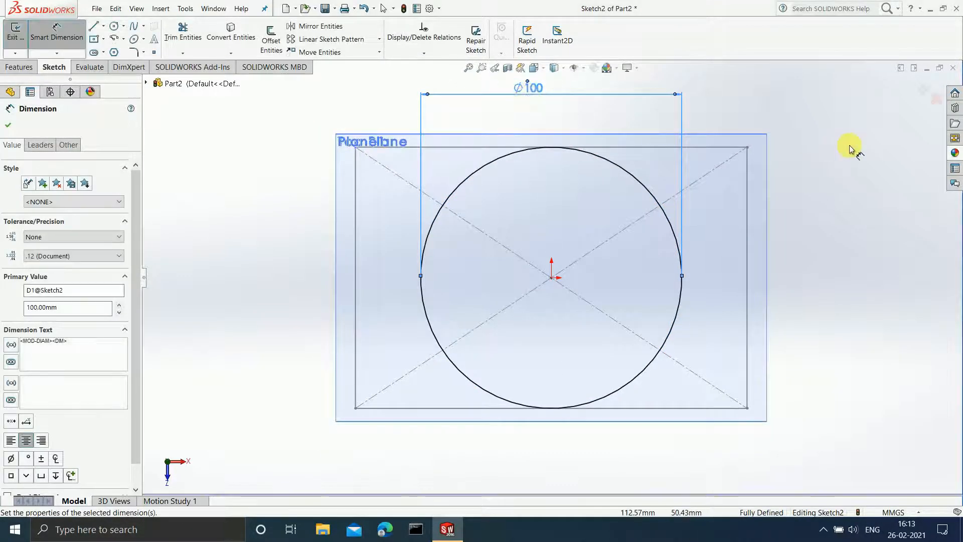
{"action": "left_click", "coordinate": [911, 87]}
{"action": "left_click", "coordinate": [911, 87]}
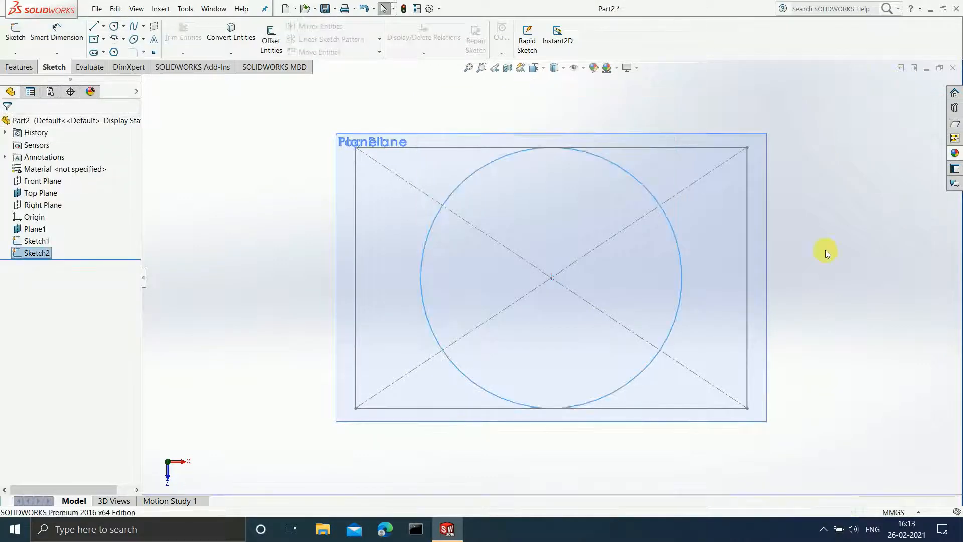
Create a Lofted Boss/Base between the rectangle sketch and the circle sketch as profiles
{"action": "left_click", "coordinate": [823, 253]}
{"action": "mouse_move", "coordinate": [819, 249]}
{"action": "middle_mouse_down"}
{"action": "mouse_move", "coordinate": [807, 266]}
{"action": "mouse_move", "coordinate": [793, 200]}
{"action": "mouse_move", "coordinate": [763, 177]}
{"action": "mouse_move", "coordinate": [752, 200]}
{"action": "mouse_move", "coordinate": [825, 172]}
{"action": "mouse_move", "coordinate": [788, 172]}
{"action": "middle_mouse_up"}
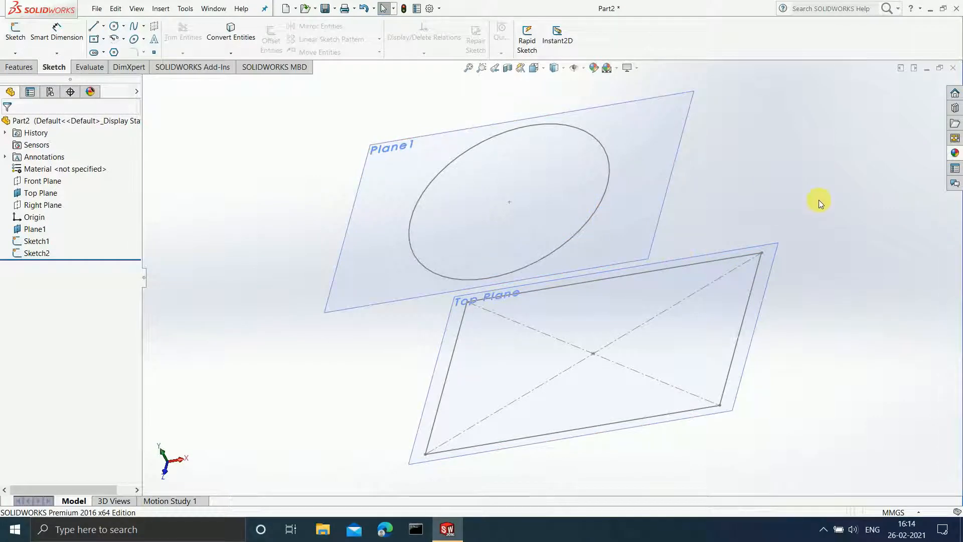
{"action": "mouse_move", "coordinate": [816, 200]}
{"action": "middle_mouse_down"}
{"action": "mouse_move", "coordinate": [720, 318]}
{"action": "mouse_move", "coordinate": [698, 279]}
{"action": "mouse_move", "coordinate": [731, 281]}
{"action": "middle_mouse_up"}
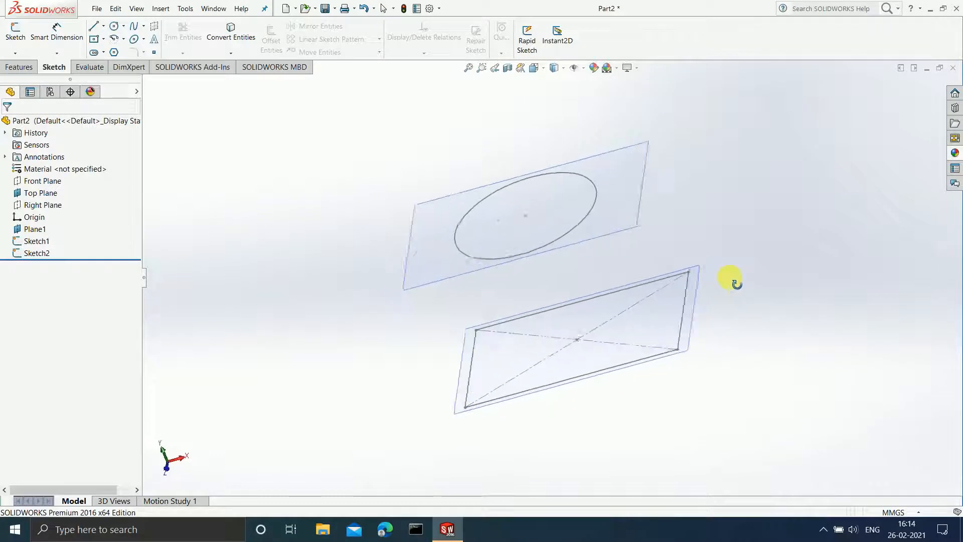
{"action": "left_click", "coordinate": [14, 70]}
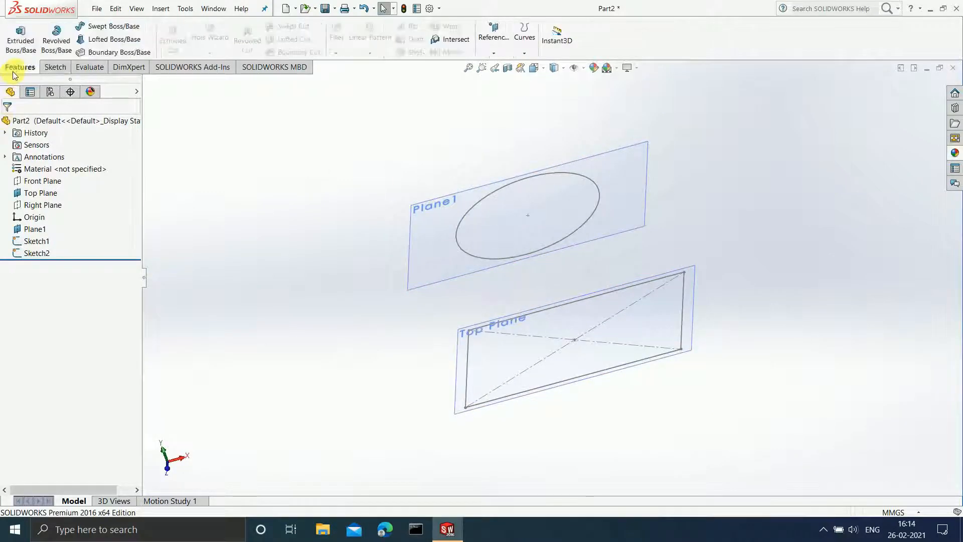
{"action": "left_click", "coordinate": [96, 44]}
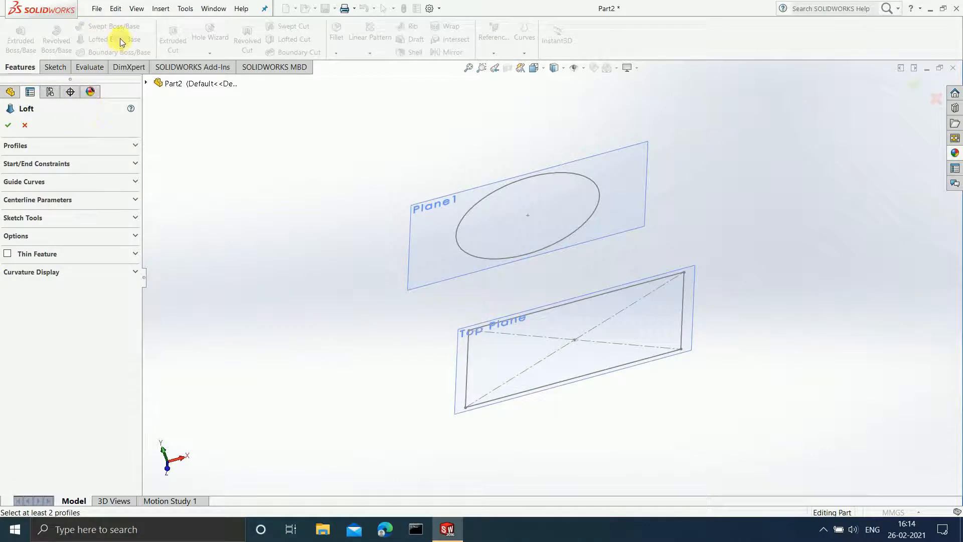
{"action": "left_click", "coordinate": [134, 146]}
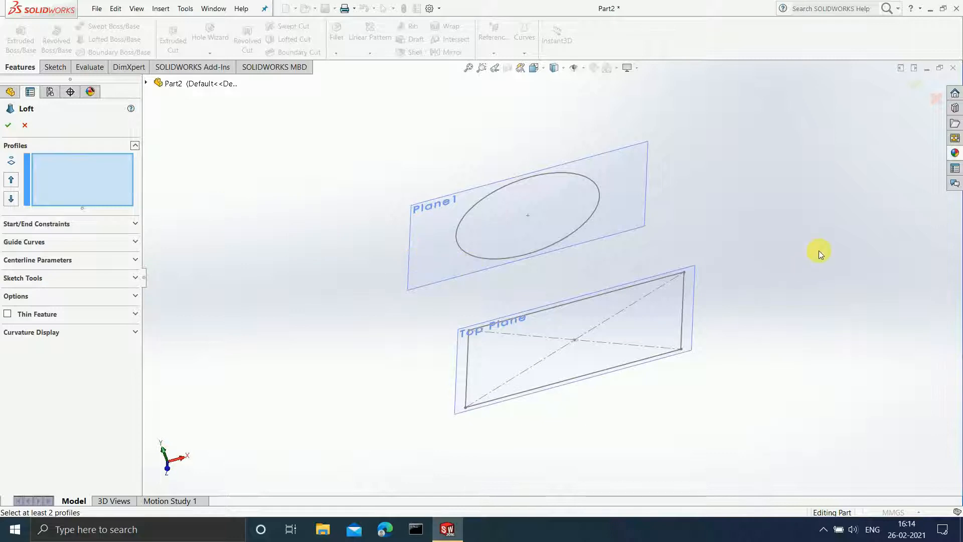
{"action": "scroll", "coordinate": [818, 253], "scroll_direction": "down", "scroll_amount": 1}
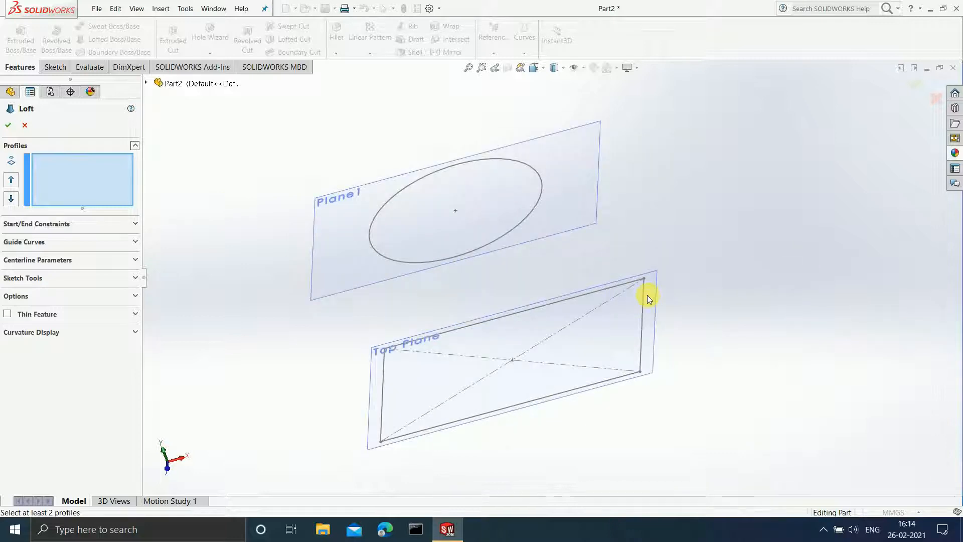
{"action": "left_click", "coordinate": [642, 323]}
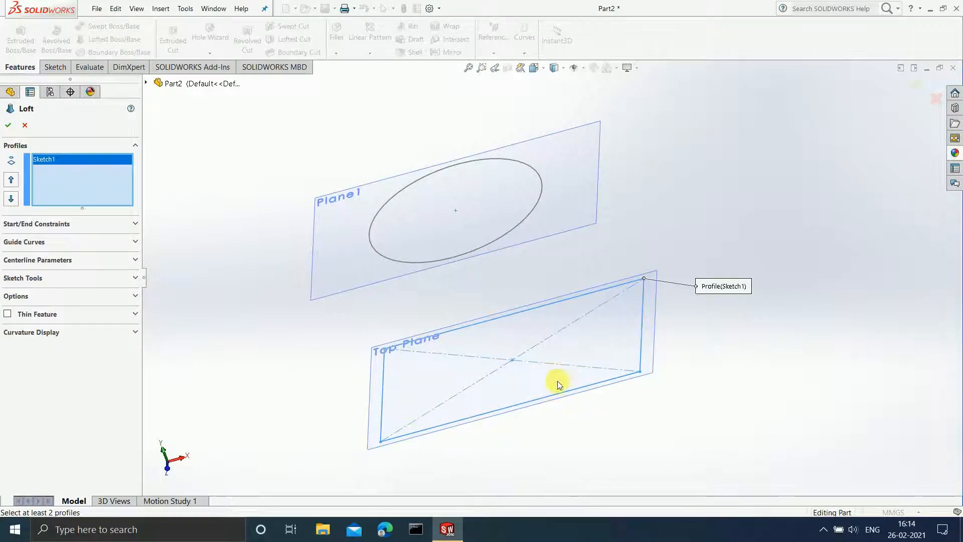
{"action": "left_click", "coordinate": [386, 258]}
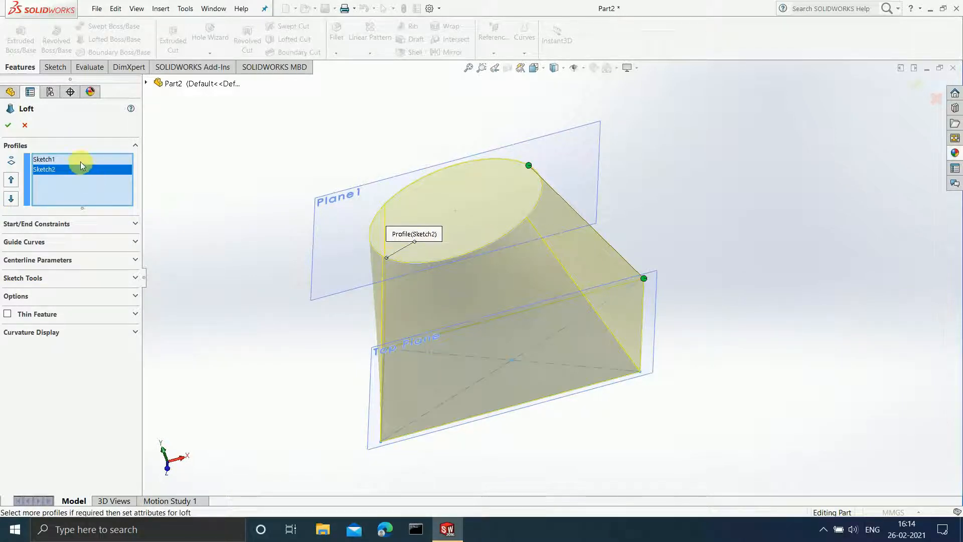
{"action": "middle_click_drag", "start_coordinate": [797, 247], "coordinate": [740, 293]}
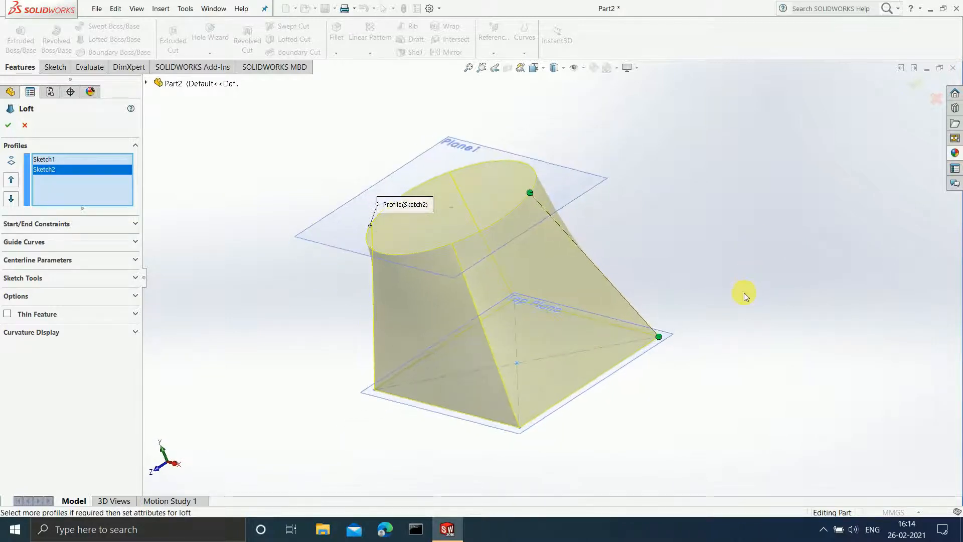
{"action": "mouse_move", "coordinate": [734, 248]}
{"action": "middle_mouse_down"}
{"action": "mouse_move", "coordinate": [700, 281]}
{"action": "mouse_move", "coordinate": [739, 263]}
{"action": "middle_mouse_up"}
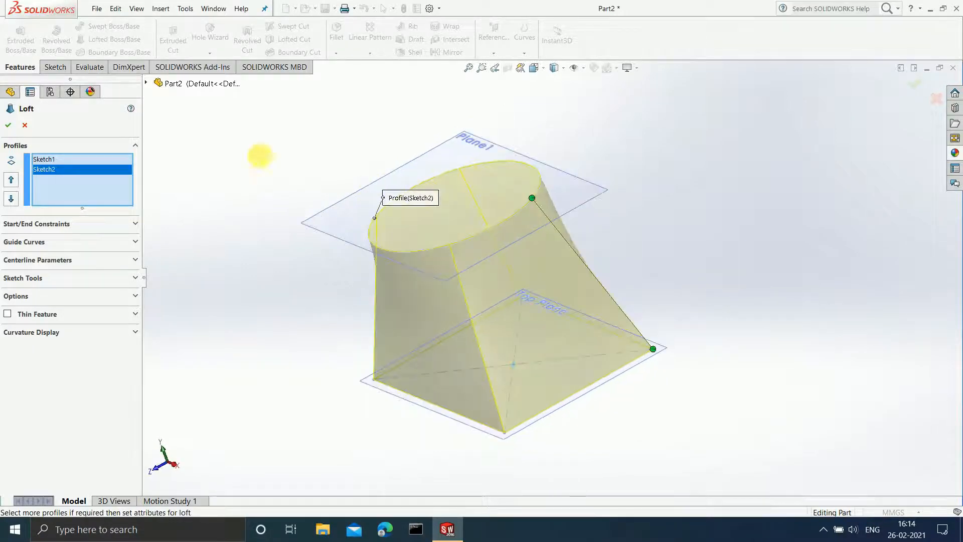
{"action": "left_click", "coordinate": [8, 125]}
{"action": "left_click", "coordinate": [705, 193]}
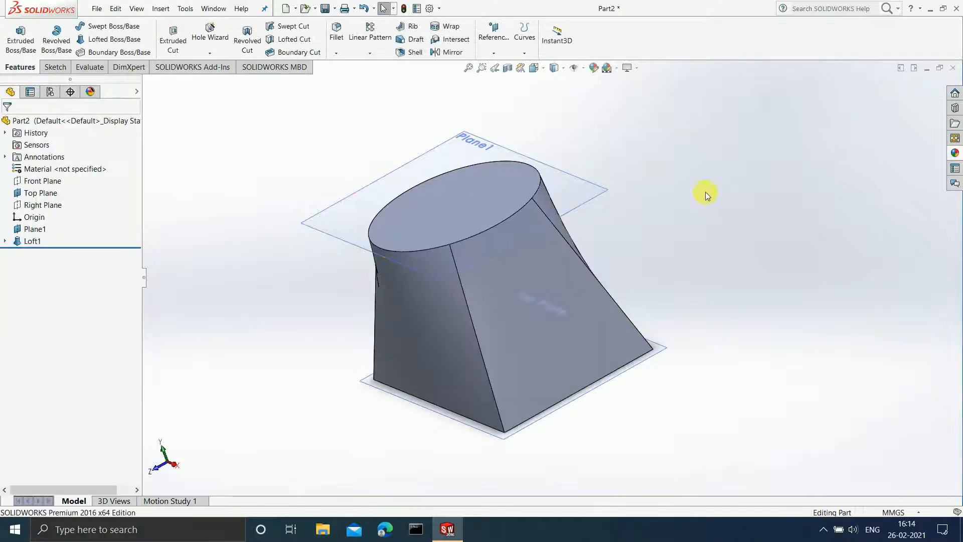
{"action": "middle_click_drag", "start_coordinate": [705, 194], "coordinate": [774, 388]}
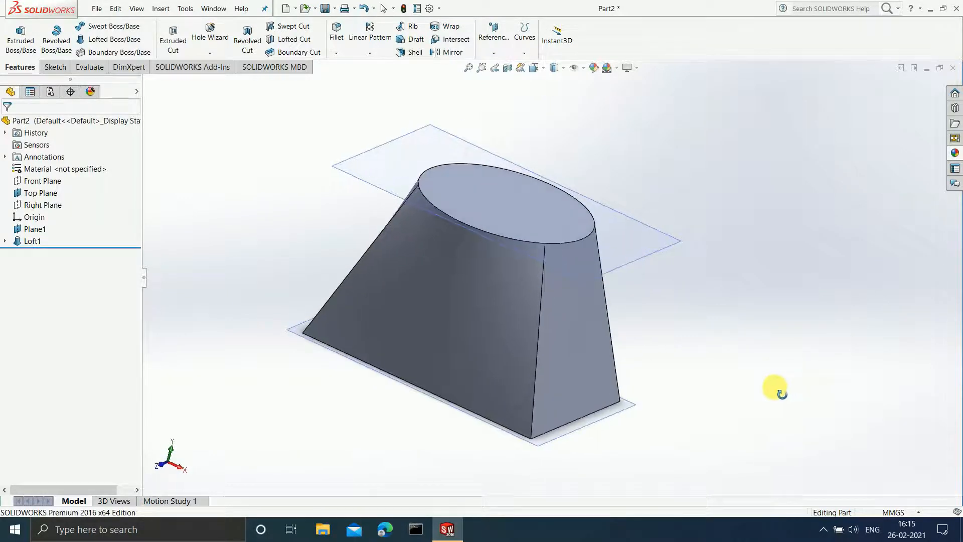
{"action": "key", "text": "Escape"}
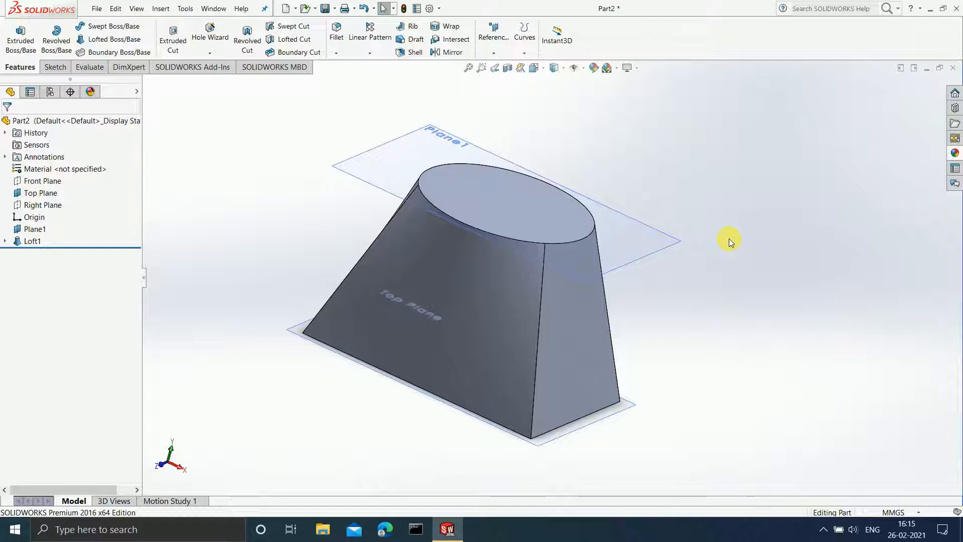
Delete the loft feature while keeping its absorbed rectangle and circle sketches
{"action": "left_click", "coordinate": [18, 242]}
{"action": "right_click", "coordinate": [17, 242]}
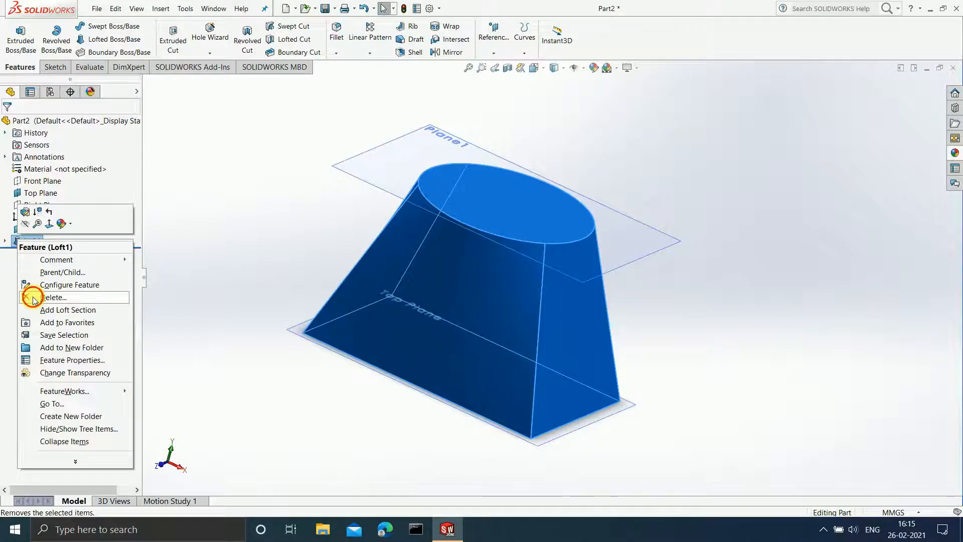
{"action": "left_click", "coordinate": [34, 298]}
{"action": "left_click", "coordinate": [567, 200]}
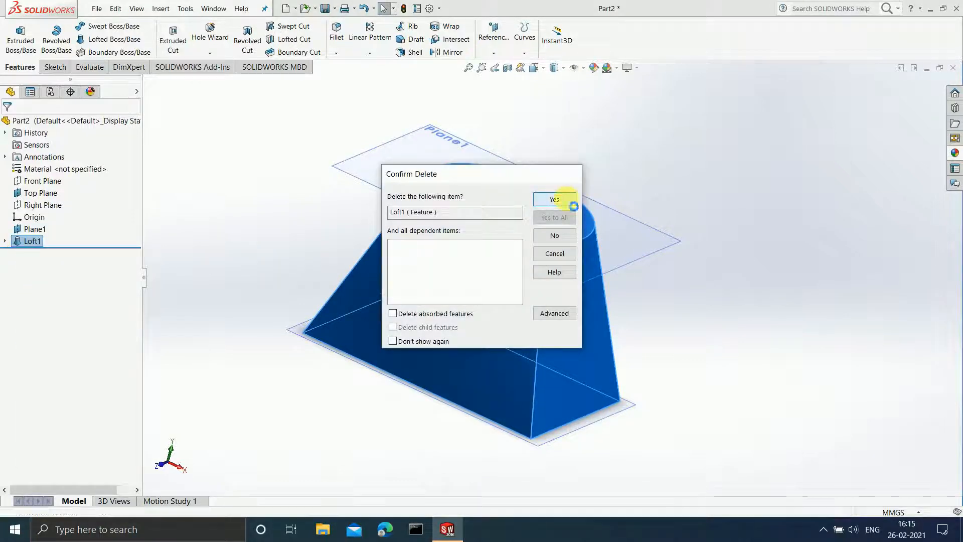
Create a reference plane offset 70 mm above Plane1, the plane holding the circle
{"action": "scroll", "coordinate": [552, 183], "scroll_direction": "up", "scroll_amount": 3}
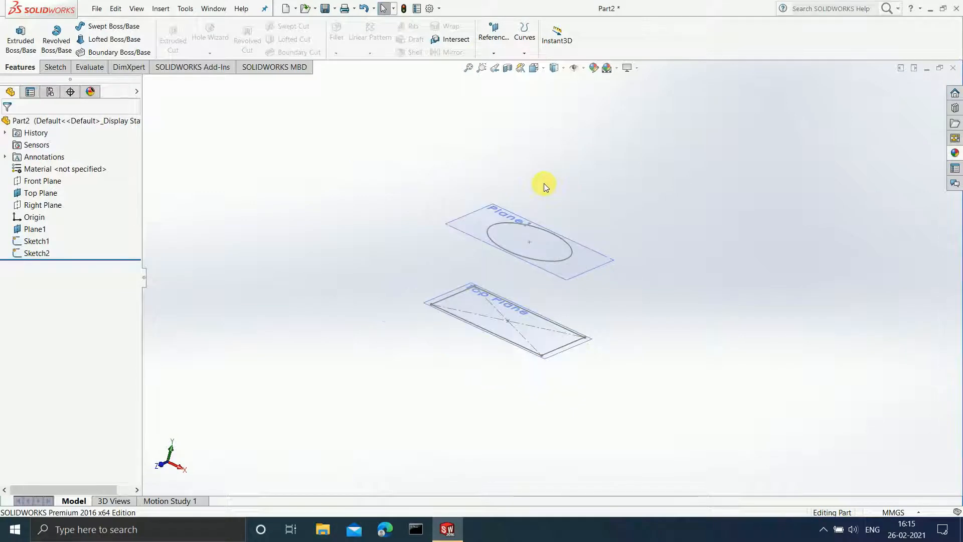
{"action": "scroll", "coordinate": [548, 179], "scroll_direction": "down", "scroll_amount": 3}
{"action": "scroll", "coordinate": [560, 272], "scroll_direction": "up", "scroll_amount": 3}
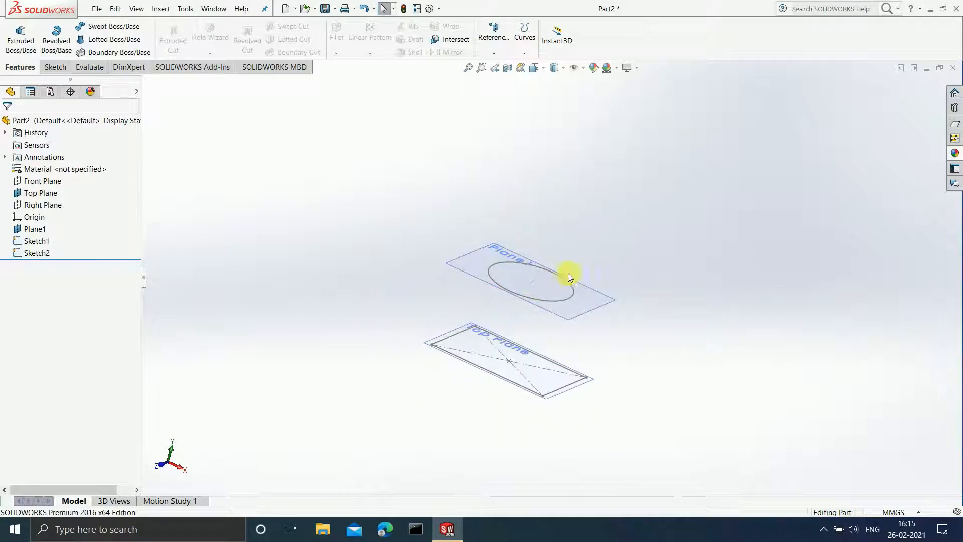
{"action": "left_click", "coordinate": [159, 9]}
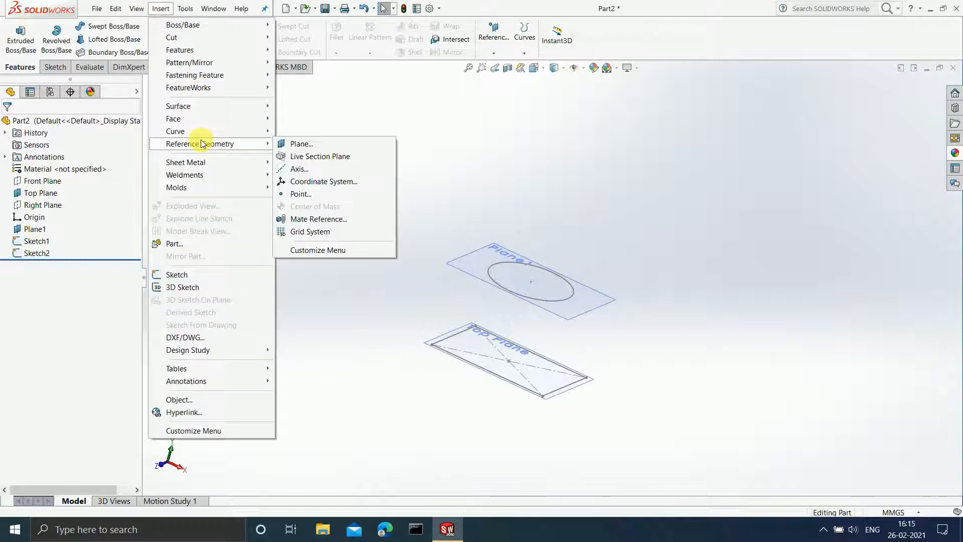
{"action": "left_click", "coordinate": [280, 144]}
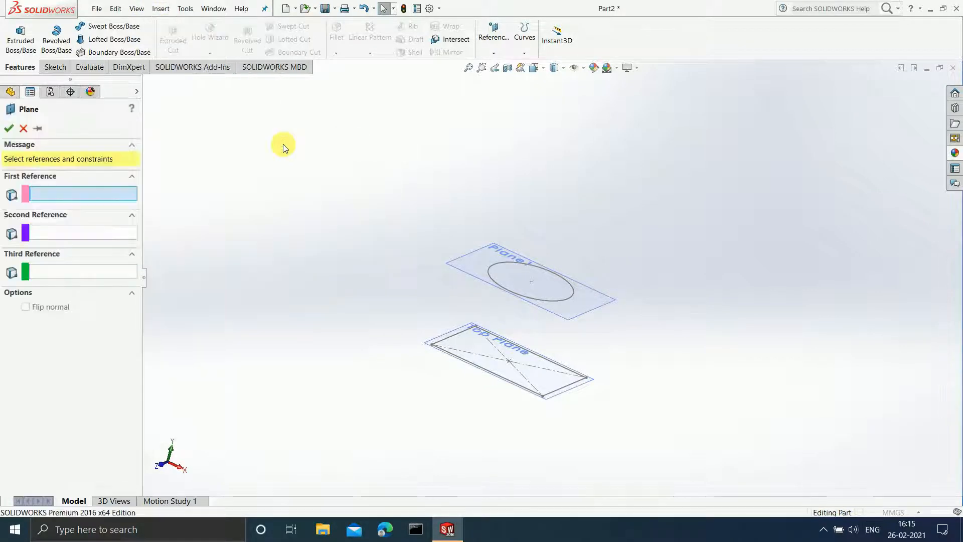
{"action": "left_click", "coordinate": [491, 254]}
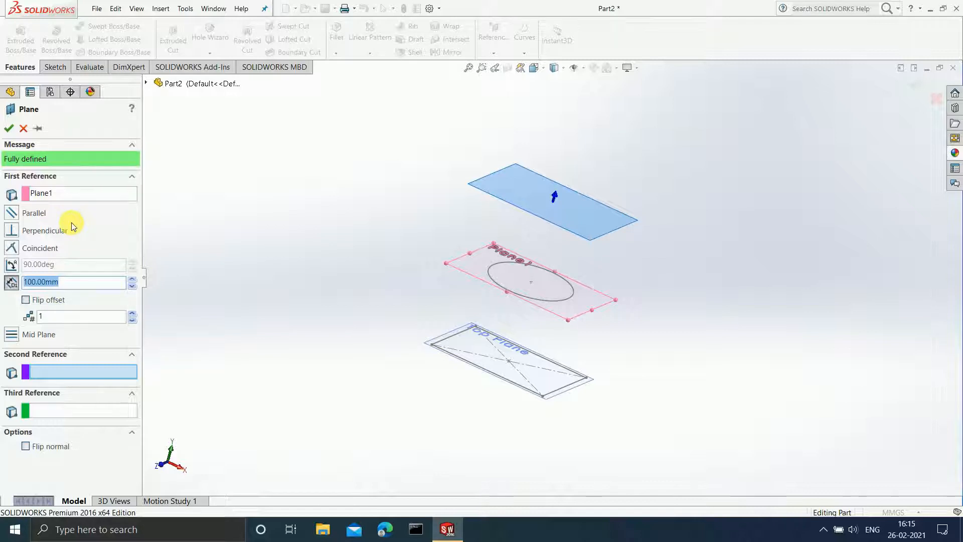
{"action": "type", "text": "70"}
{"action": "key", "text": "Return"}
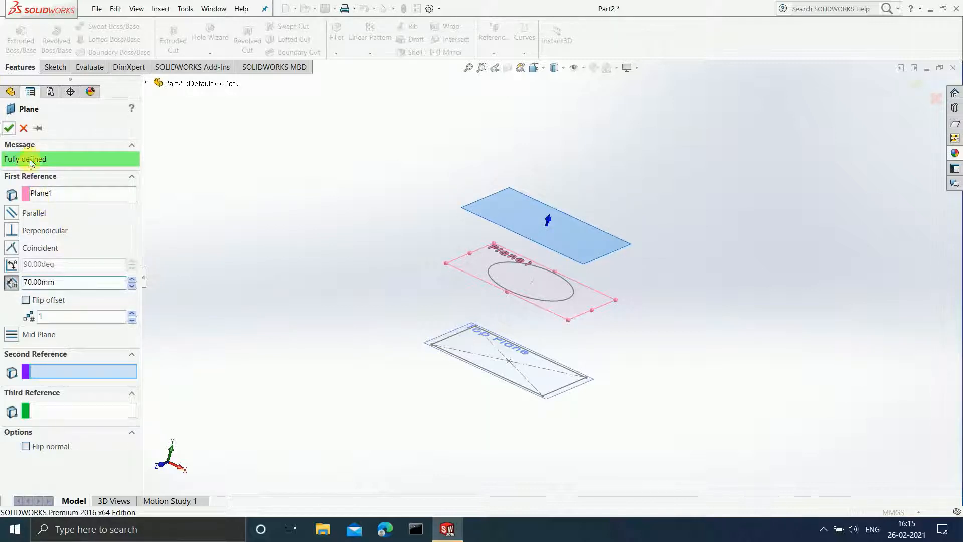
{"action": "left_click", "coordinate": [8, 127]}
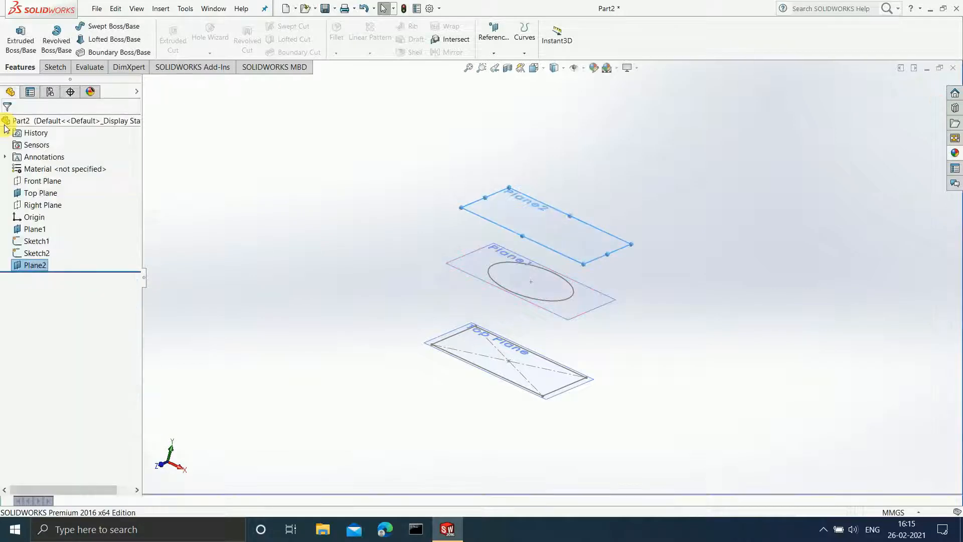
Start a sketch on Plane2 and draw a six-sided polygon centred on the origin with an inscribed circle about 94 mm in diameter
{"action": "middle_click_drag", "start_coordinate": [699, 221], "coordinate": [615, 223]}
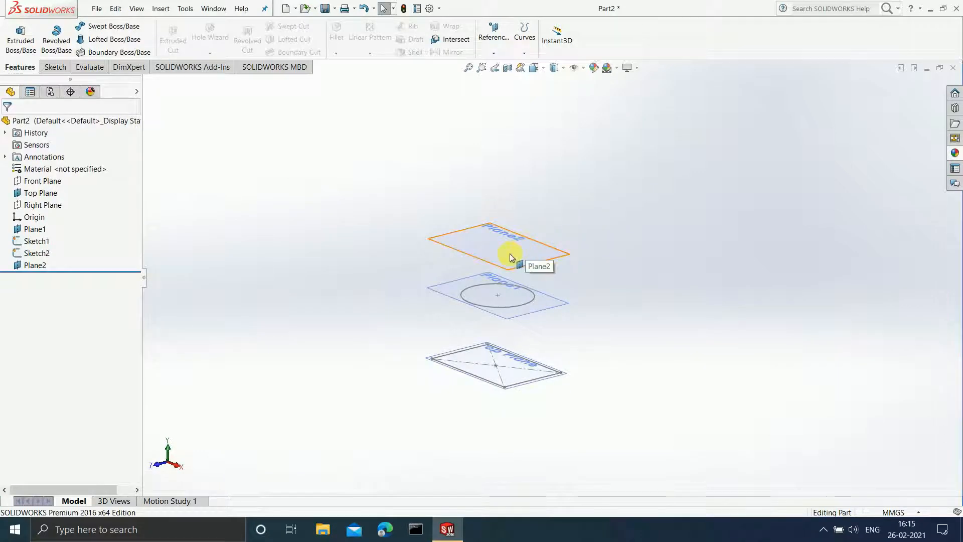
{"action": "scroll", "coordinate": [509, 254], "scroll_direction": "down", "scroll_amount": 3}
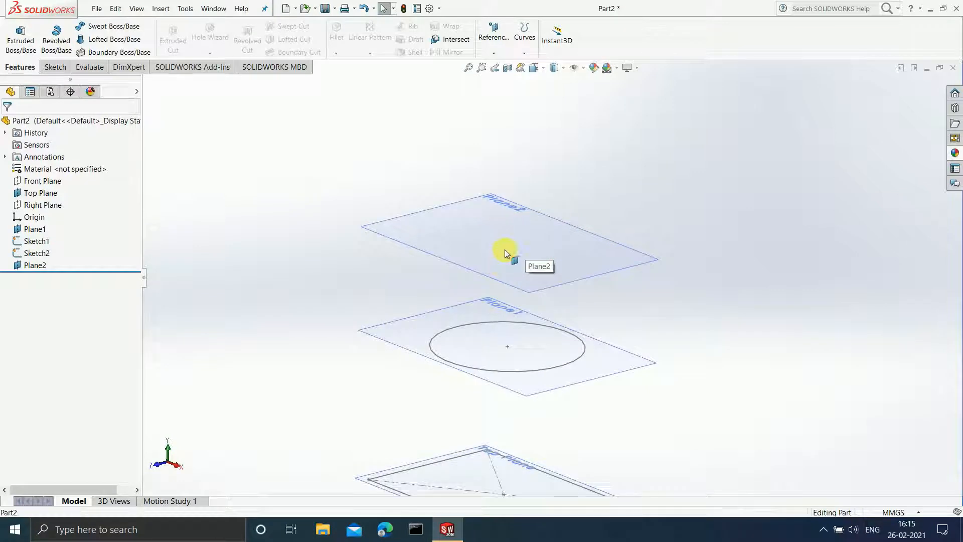
{"action": "left_click", "coordinate": [504, 249]}
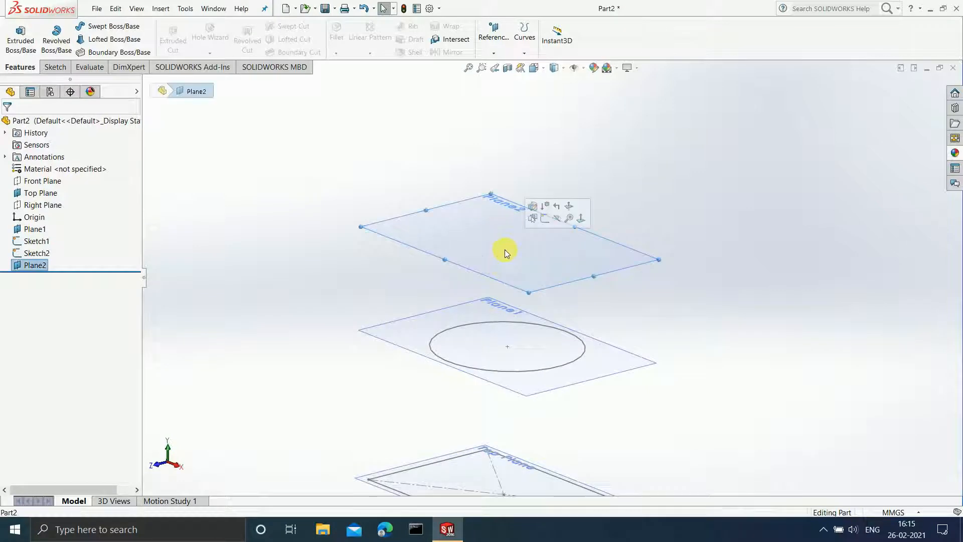
{"action": "left_click", "coordinate": [52, 65]}
{"action": "left_click", "coordinate": [15, 33]}
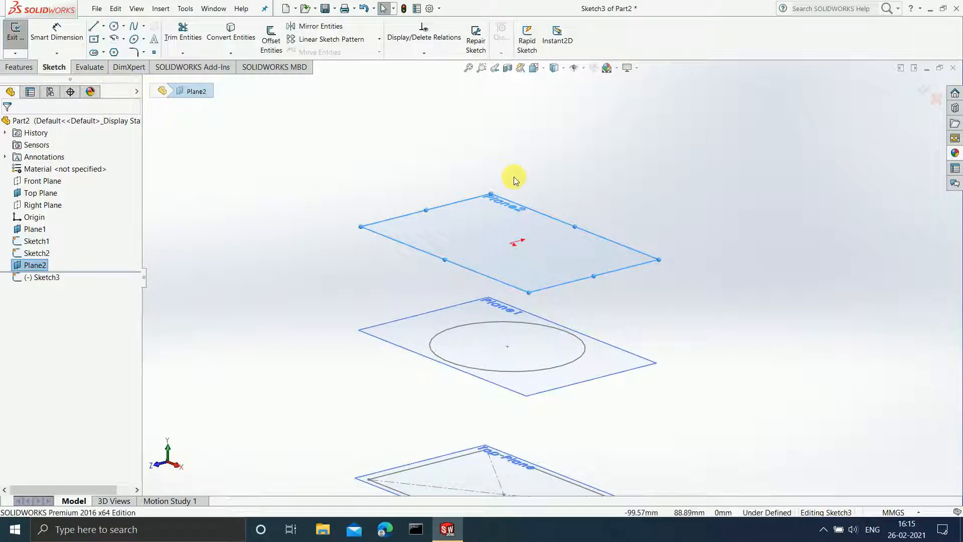
{"action": "key", "text": "ctrl+8"}
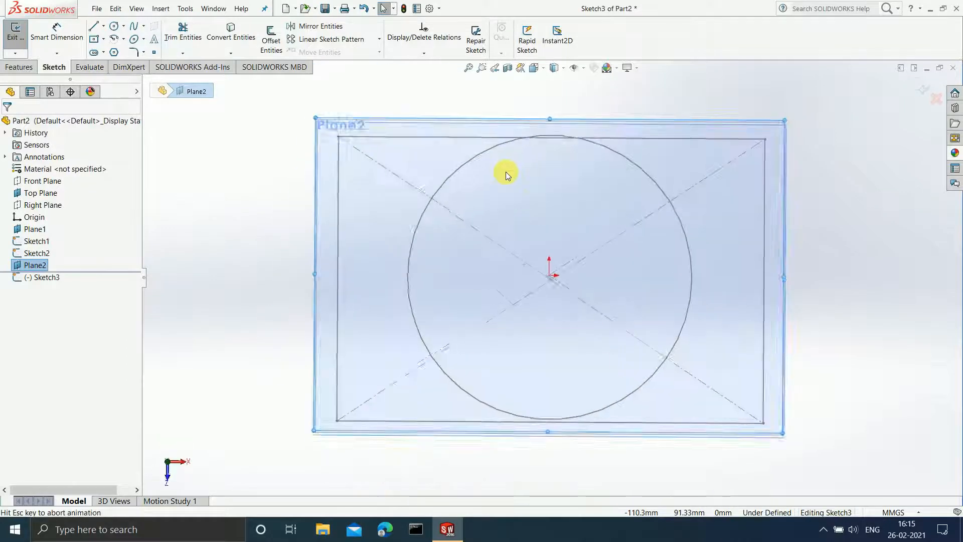
{"action": "left_click", "coordinate": [556, 134]}
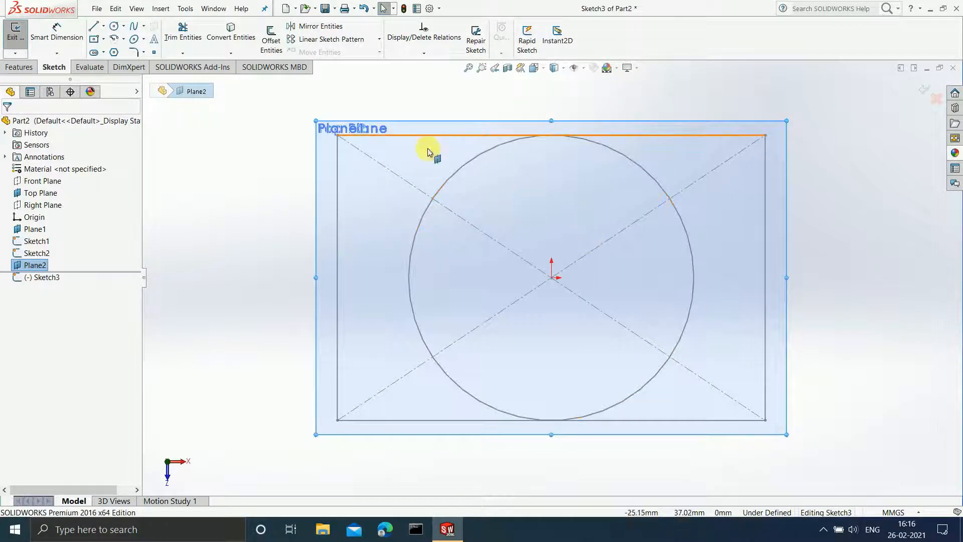
{"action": "left_click", "coordinate": [114, 52]}
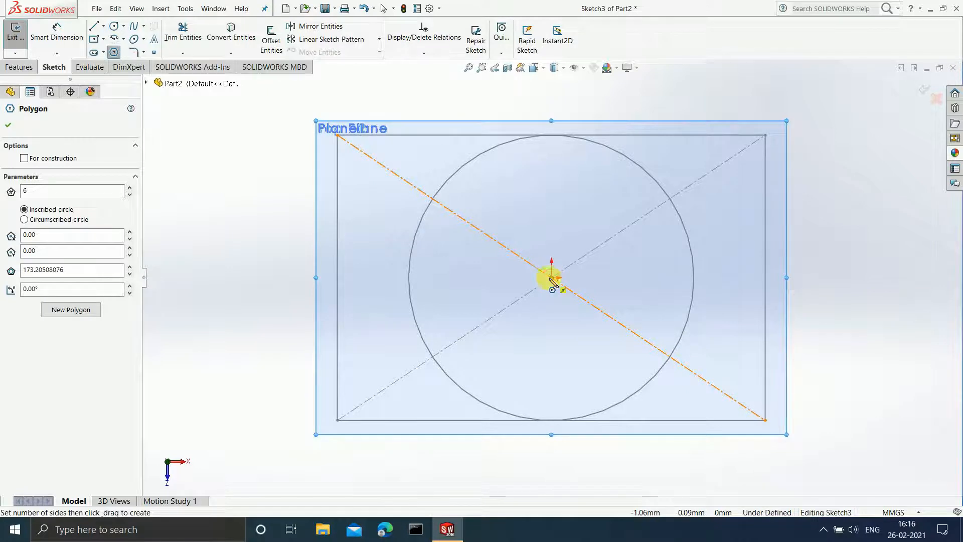
{"action": "left_click_drag", "start_coordinate": [552, 280], "coordinate": [600, 426]}
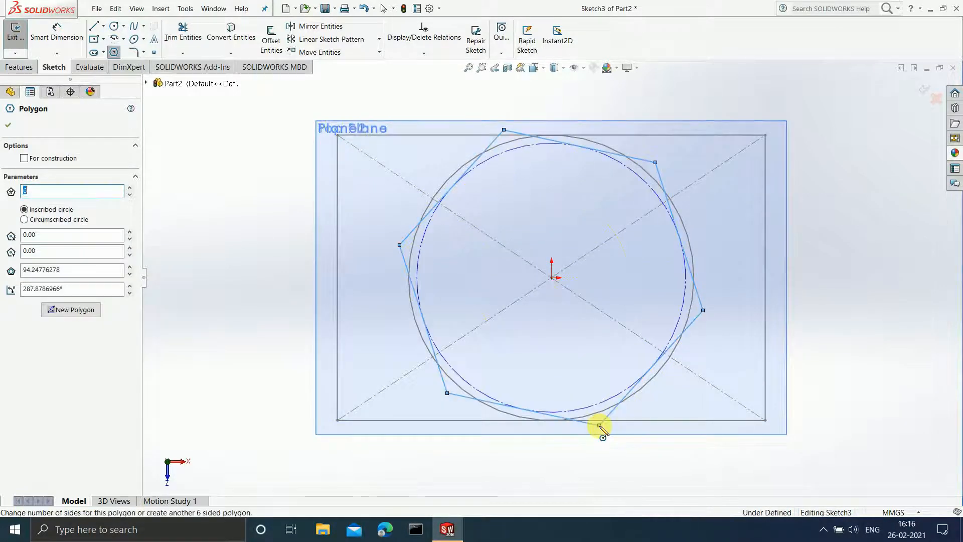
{"action": "key", "text": "Escape"}
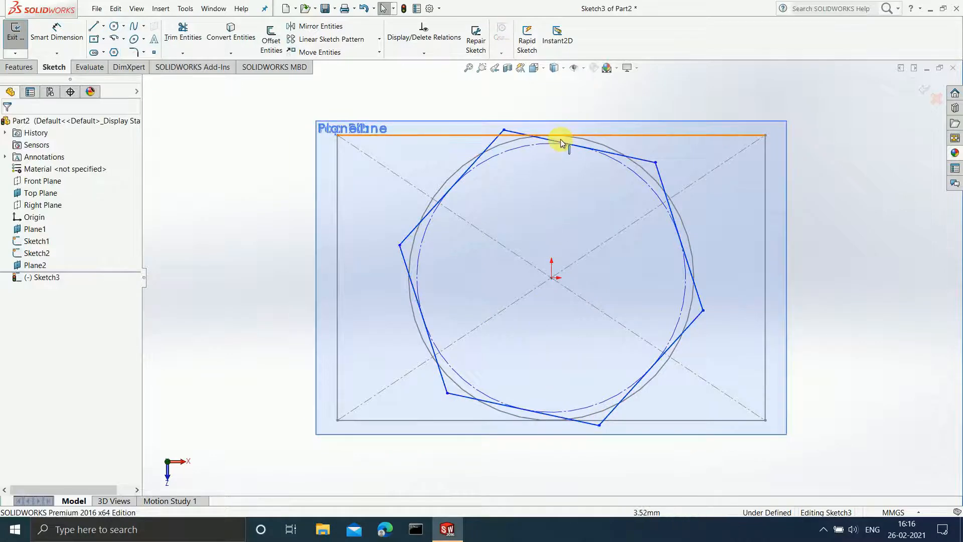
Add a horizontal relation to the hexagon's upper side
{"action": "left_click", "coordinate": [591, 144]}
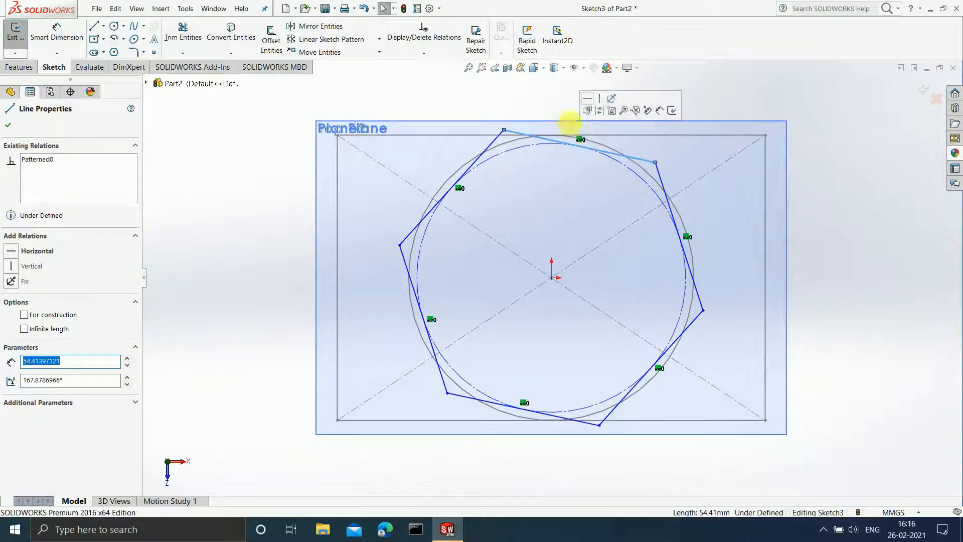
{"action": "left_click", "coordinate": [587, 99]}
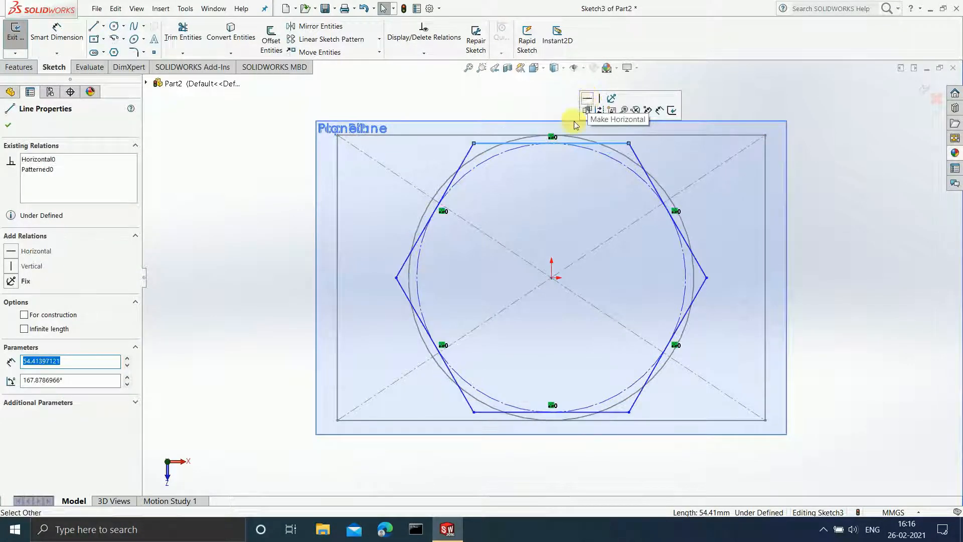
{"action": "left_click", "coordinate": [549, 104]}
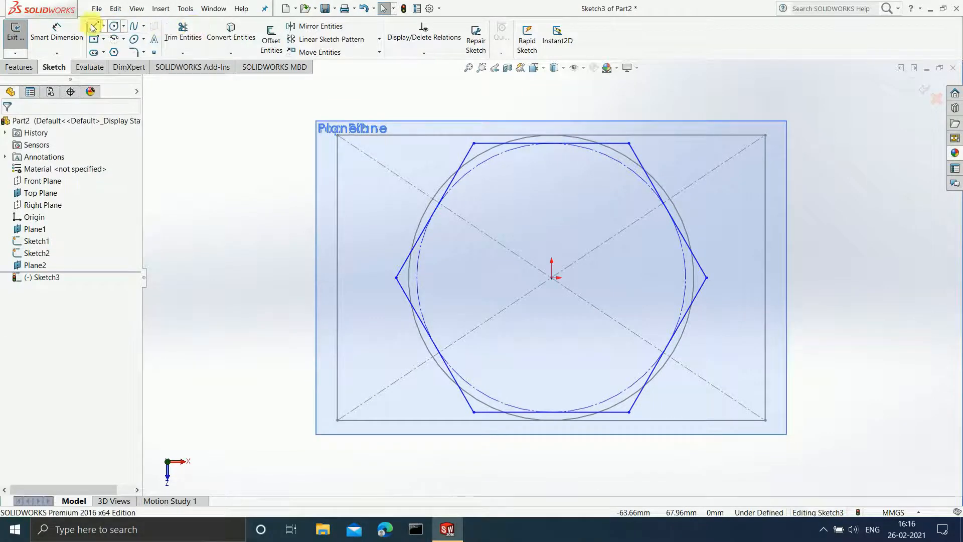
Dimension the hexagon's upper side to 60 mm and exit the sketch
{"action": "left_click", "coordinate": [57, 31]}
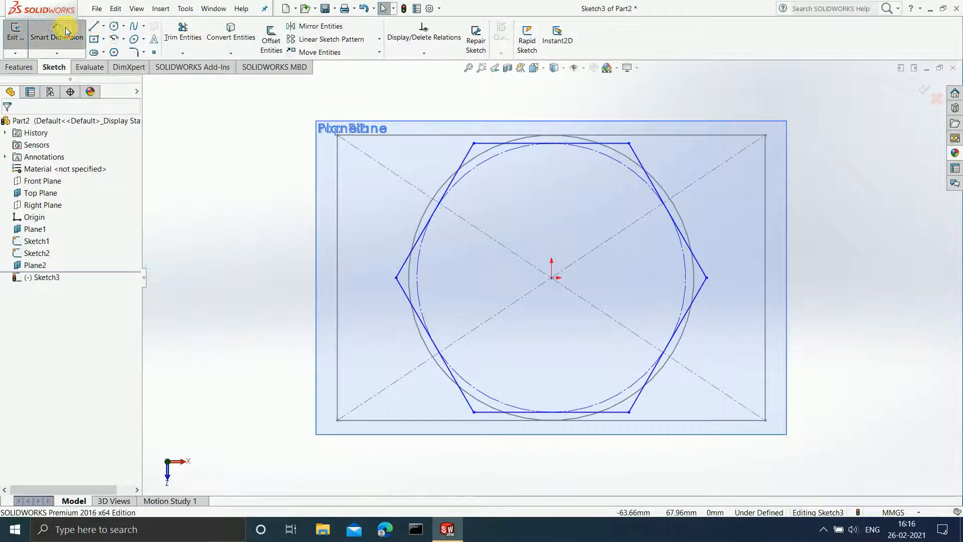
{"action": "left_click", "coordinate": [491, 142]}
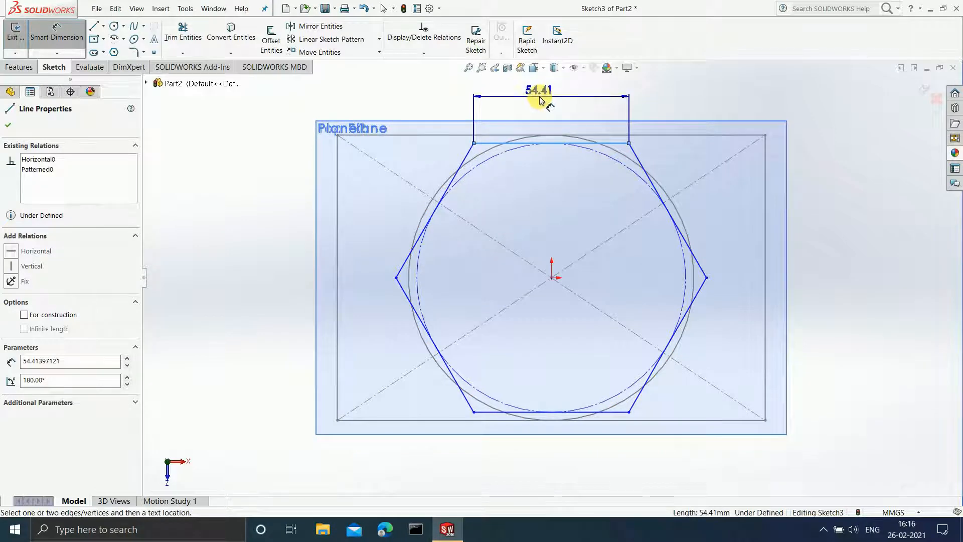
{"action": "left_click", "coordinate": [540, 96]}
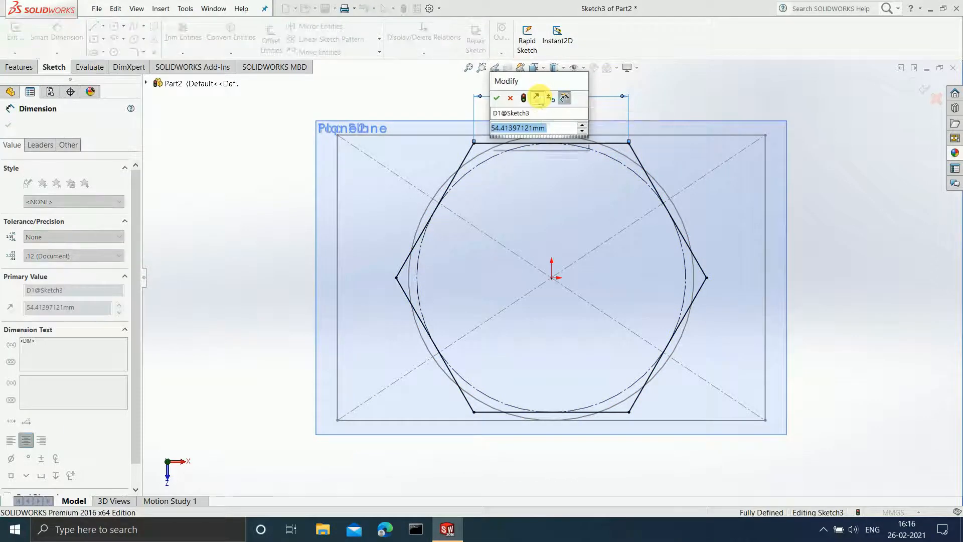
{"action": "type", "text": "60"}
{"action": "key", "text": "Return"}
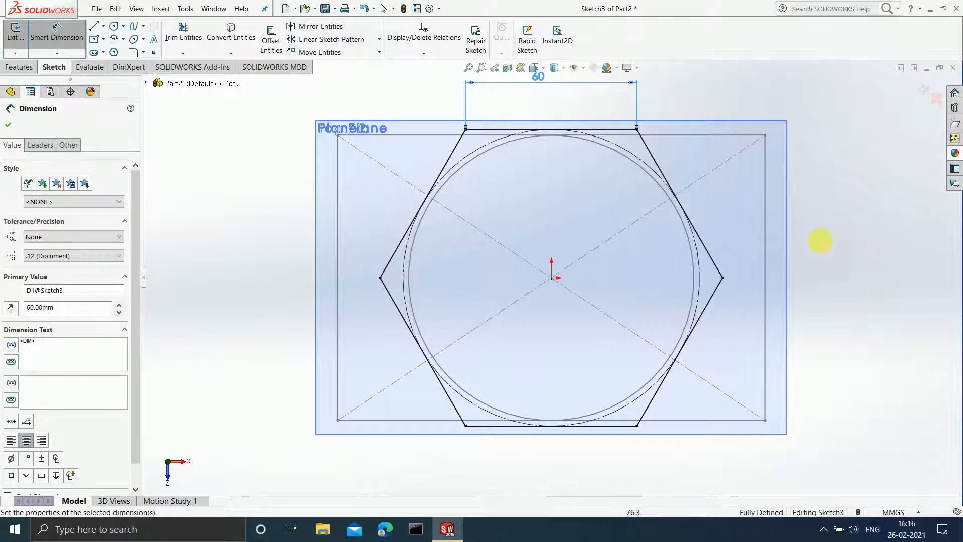
{"action": "left_click", "coordinate": [916, 90]}
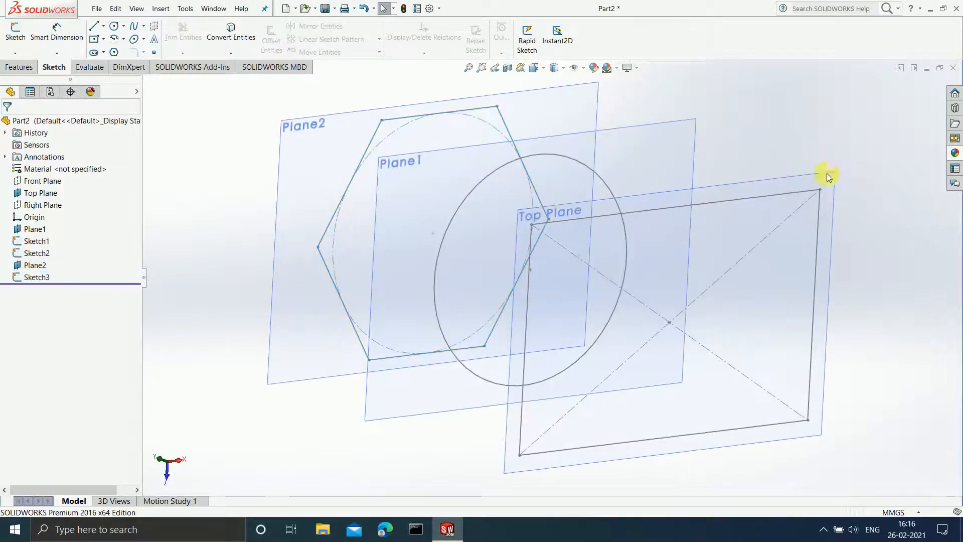
Create a lofted boss through the rectangle, circle and hexagon sketches, picked in that order
{"action": "mouse_move", "coordinate": [826, 173]}
{"action": "middle_mouse_down"}
{"action": "mouse_move", "coordinate": [797, 140]}
{"action": "mouse_move", "coordinate": [801, 98]}
{"action": "mouse_move", "coordinate": [757, 168]}
{"action": "mouse_move", "coordinate": [819, 93]}
{"action": "mouse_move", "coordinate": [803, 101]}
{"action": "middle_mouse_up"}
{"action": "key", "text": "f"}
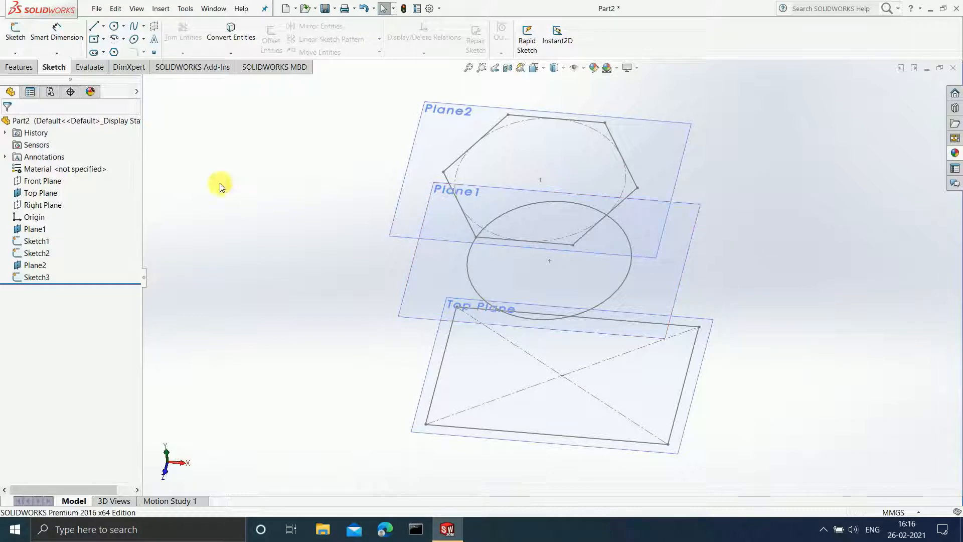
{"action": "left_click", "coordinate": [18, 66]}
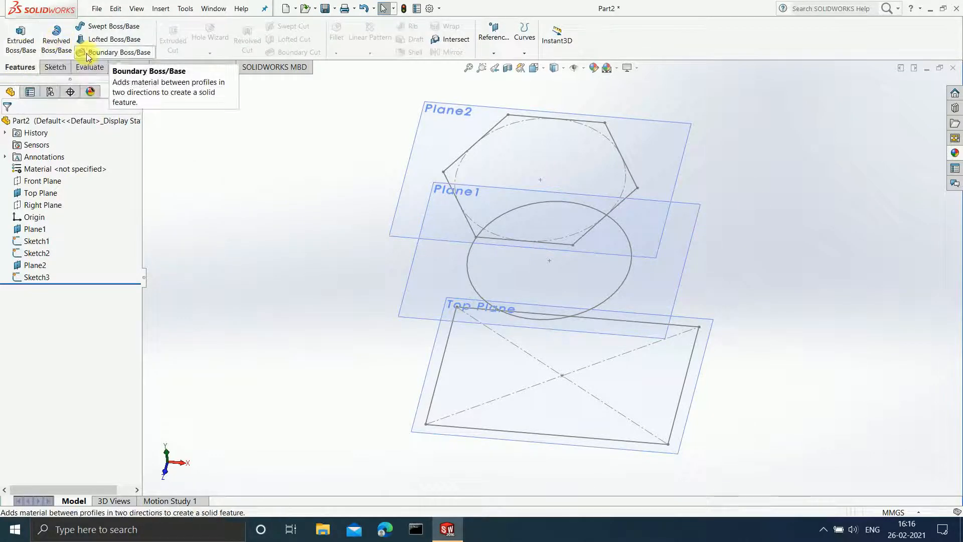
{"action": "left_click", "coordinate": [97, 40]}
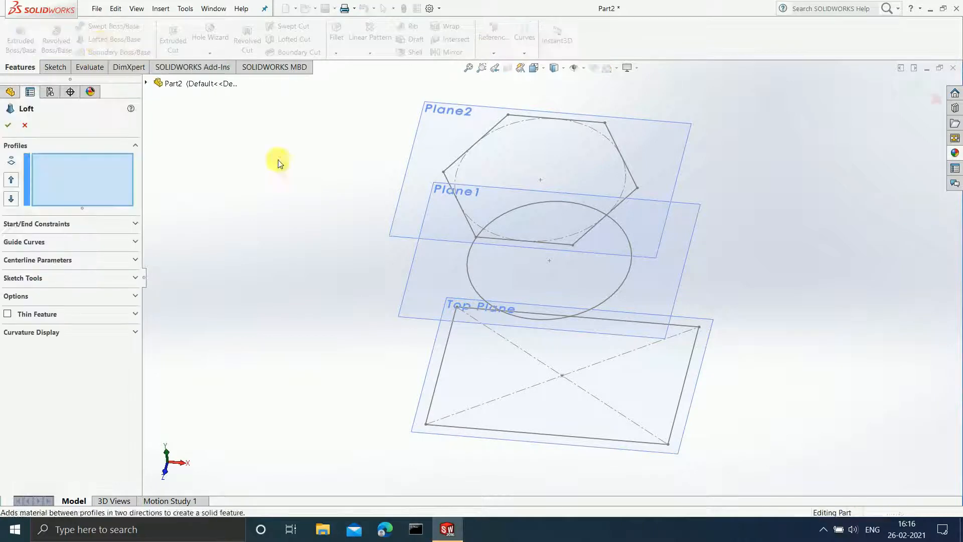
{"action": "left_click", "coordinate": [429, 405]}
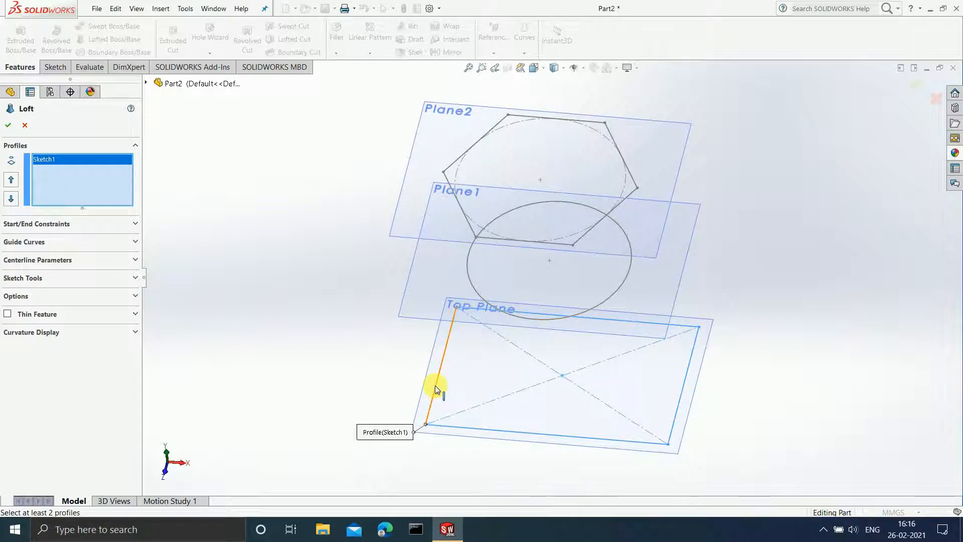
{"action": "left_click", "coordinate": [473, 288]}
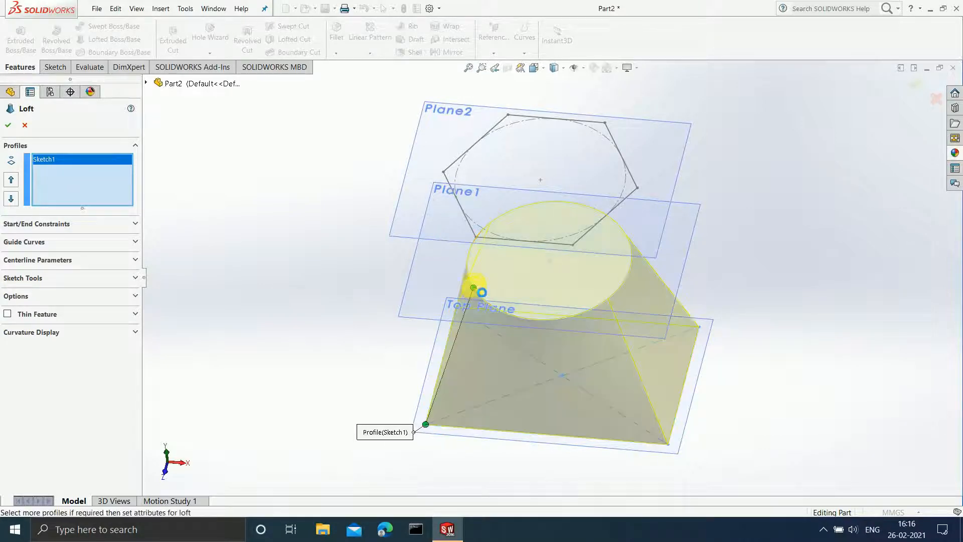
{"action": "left_click", "coordinate": [462, 207]}
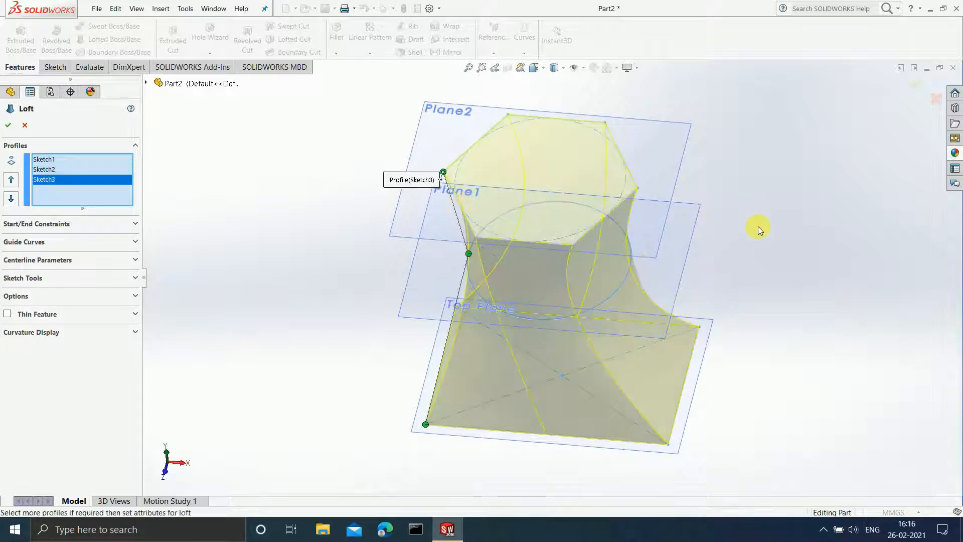
{"action": "middle_click_drag", "start_coordinate": [757, 227], "coordinate": [841, 98]}
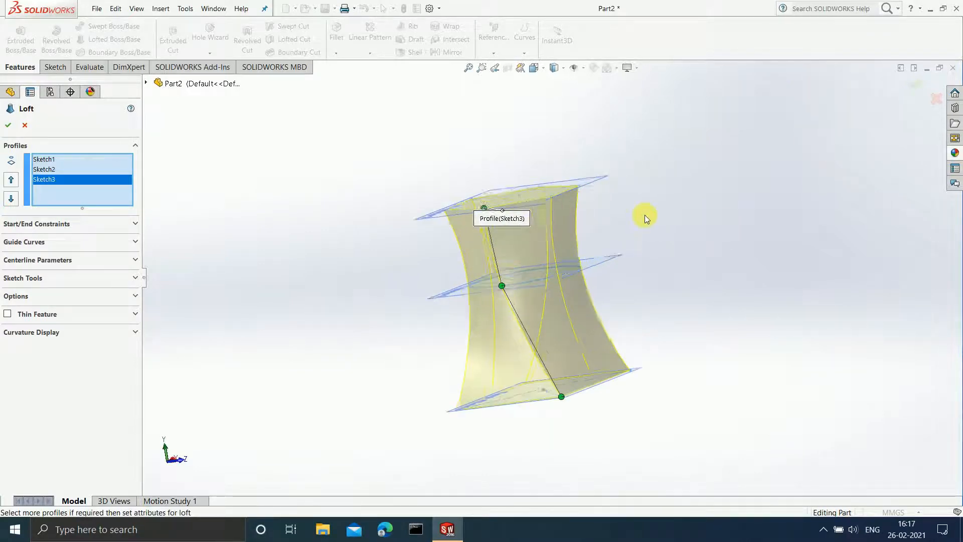
{"action": "scroll", "coordinate": [645, 214], "scroll_direction": "down", "scroll_amount": 2}
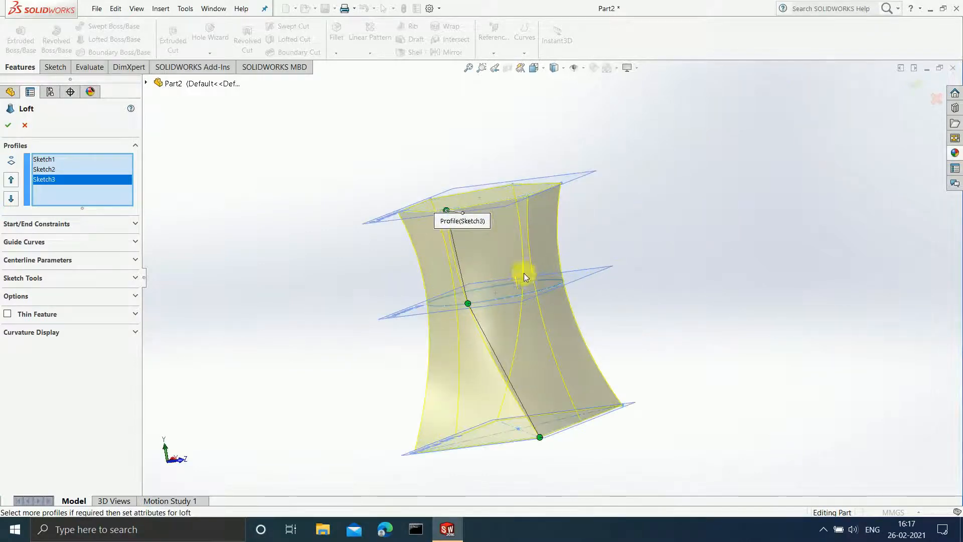
{"action": "left_click", "coordinate": [8, 125]}
Edit the loft and twist it by moving the connector point on the circle profile around the circle
{"action": "middle_click_drag", "start_coordinate": [705, 161], "coordinate": [911, 307]}
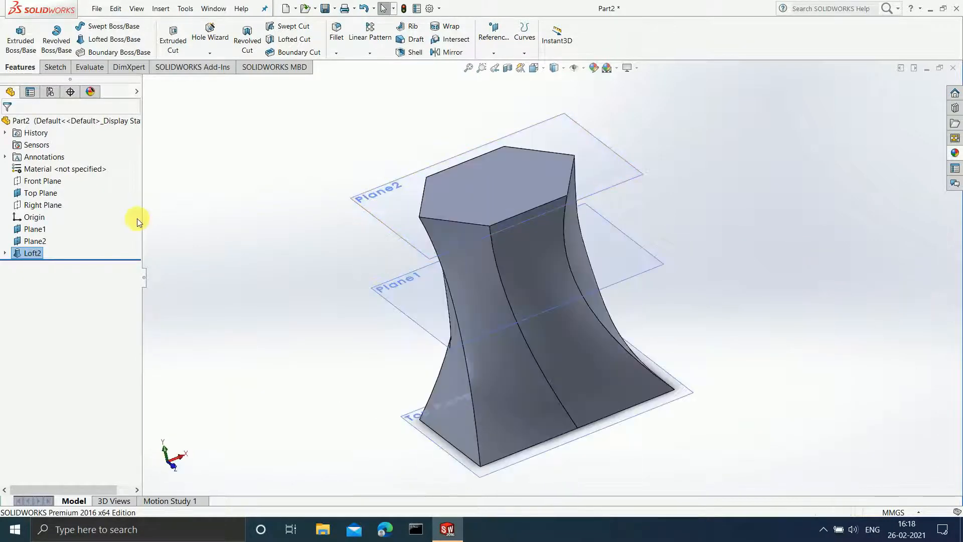
{"action": "middle_click_drag", "start_coordinate": [427, 337], "coordinate": [855, 362]}
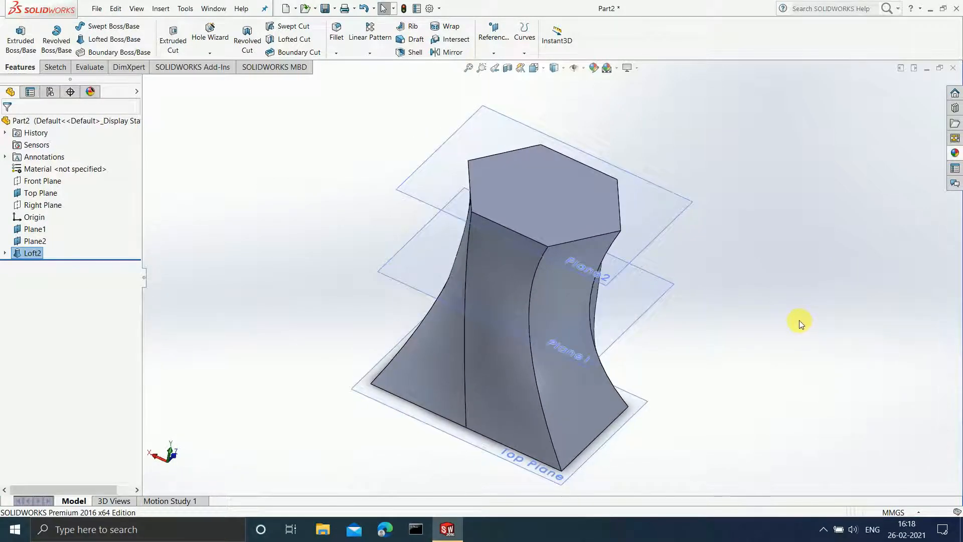
{"action": "right_click", "coordinate": [33, 253]}
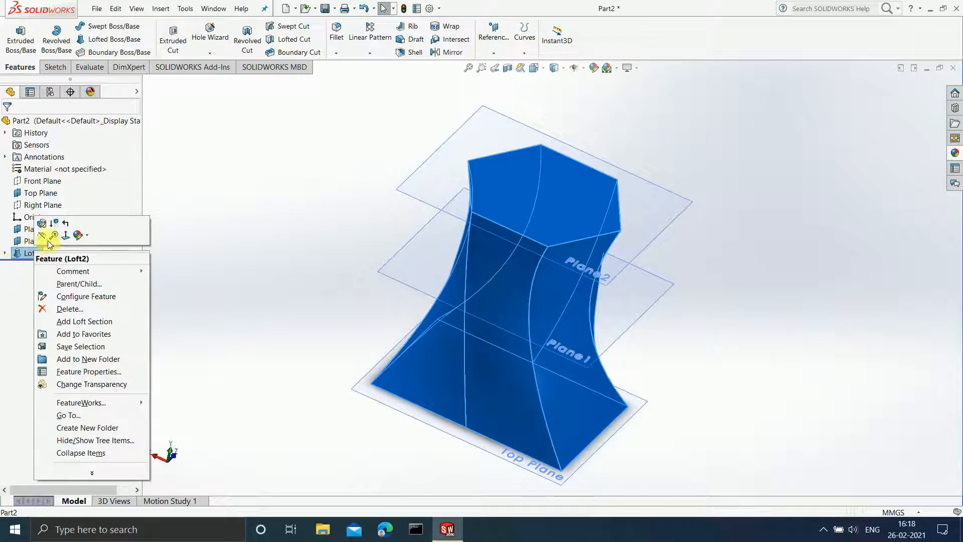
{"action": "left_click", "coordinate": [41, 223]}
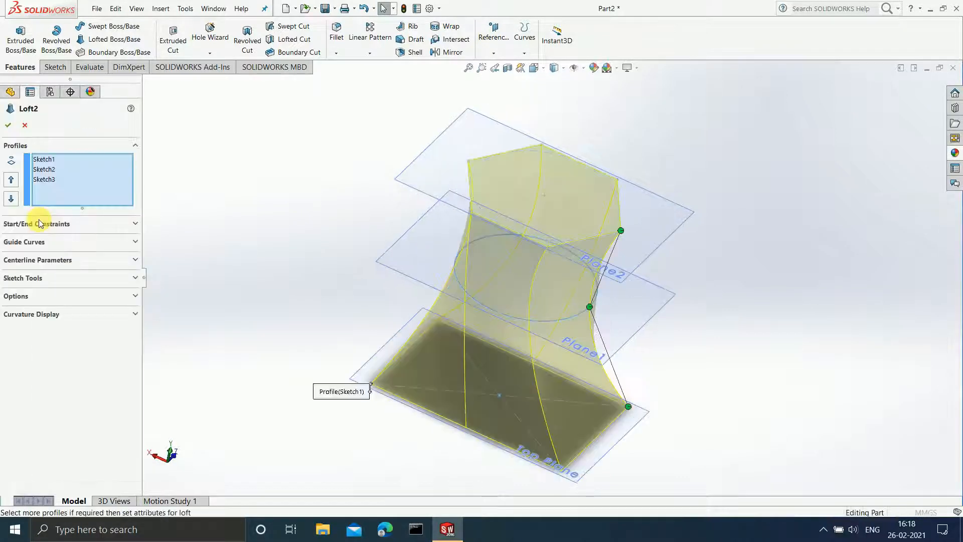
{"action": "middle_click_drag", "start_coordinate": [811, 200], "coordinate": [724, 139]}
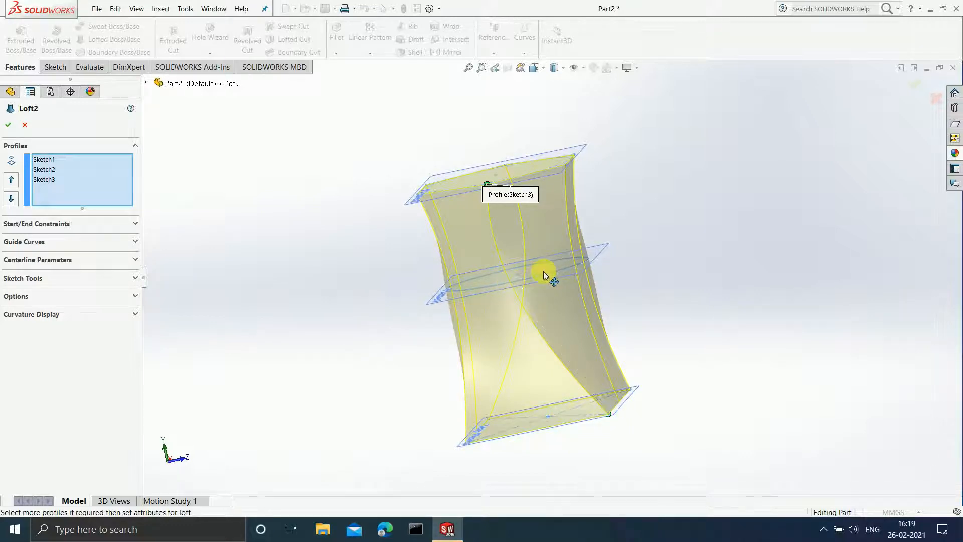
{"action": "left_click_drag", "start_coordinate": [571, 265], "coordinate": [582, 262]}
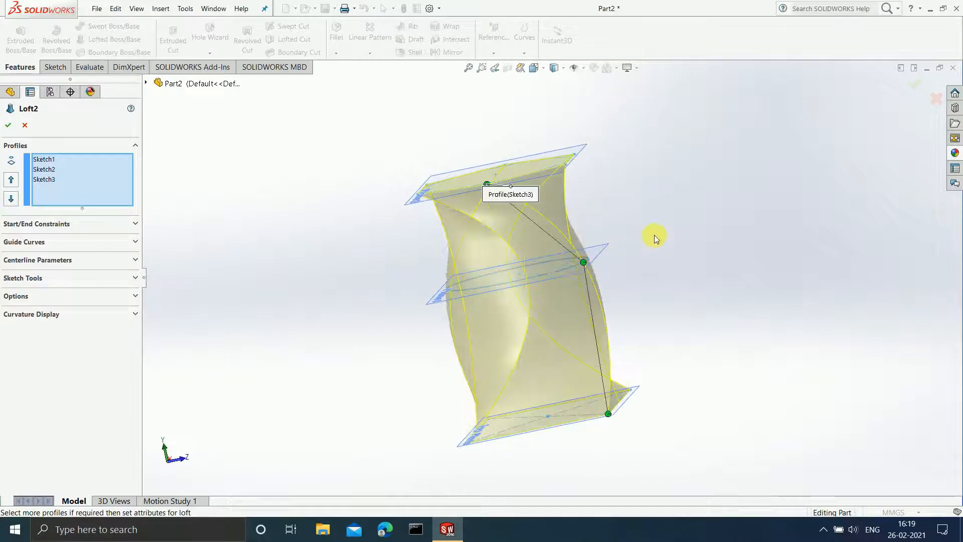
Move the loft's connector point on the hexagon profile to the adjacent vertex and accept the edited loft
{"action": "mouse_move", "coordinate": [673, 203]}
{"action": "middle_mouse_down"}
{"action": "mouse_move", "coordinate": [634, 247]}
{"action": "mouse_move", "coordinate": [605, 251]}
{"action": "middle_mouse_up"}
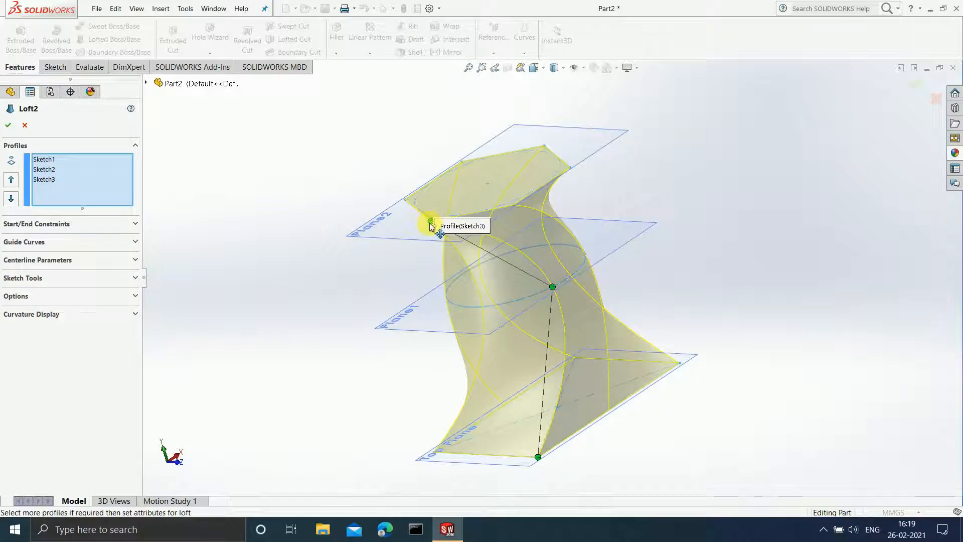
{"action": "left_click_drag", "start_coordinate": [430, 221], "coordinate": [427, 218]}
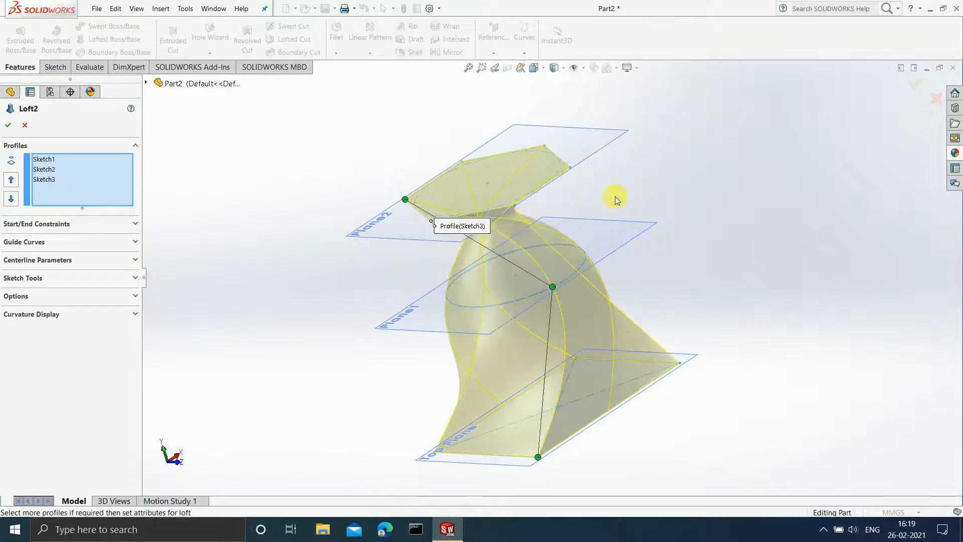
{"action": "middle_click_drag", "start_coordinate": [661, 191], "coordinate": [709, 119]}
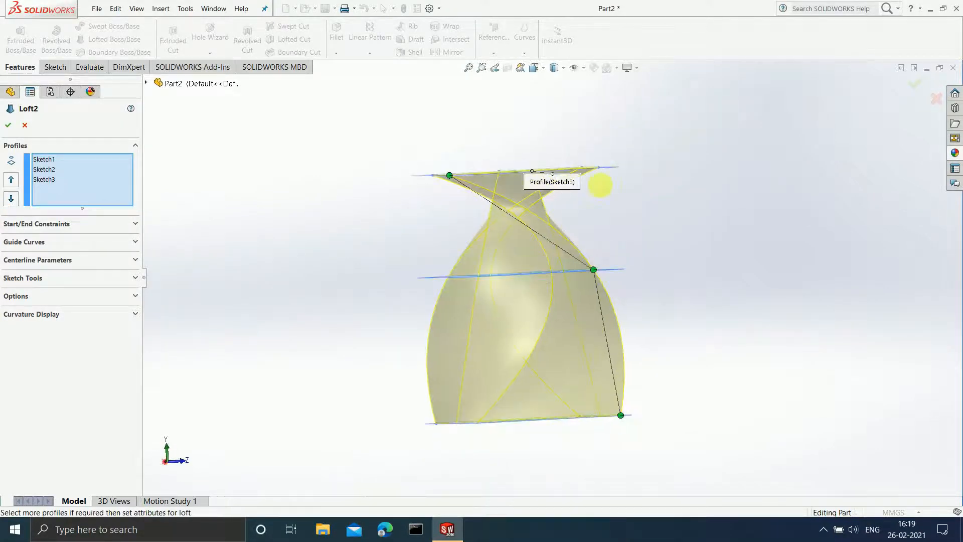
{"action": "middle_click_drag", "start_coordinate": [636, 190], "coordinate": [660, 226]}
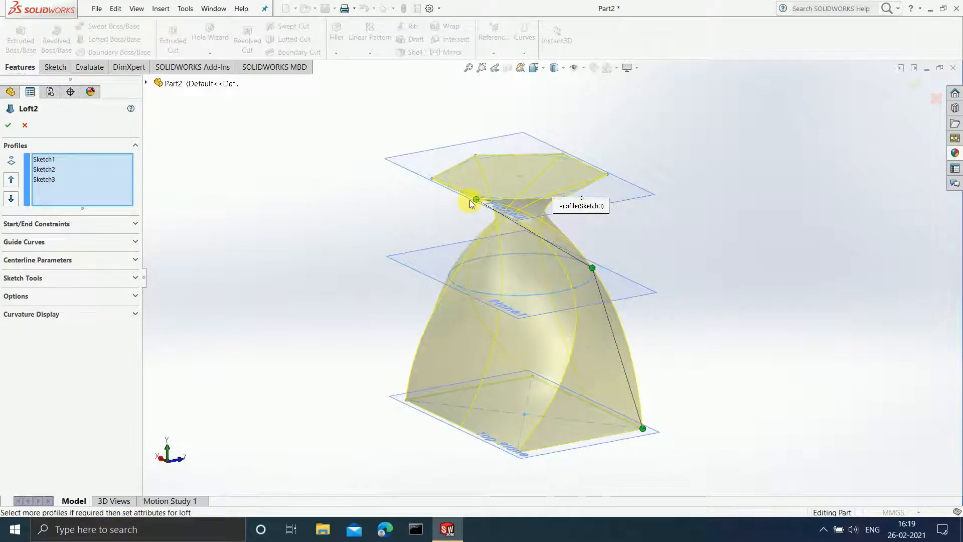
{"action": "left_click_drag", "start_coordinate": [486, 204], "coordinate": [476, 200]}
{"action": "middle_click_drag", "start_coordinate": [675, 241], "coordinate": [637, 242]}
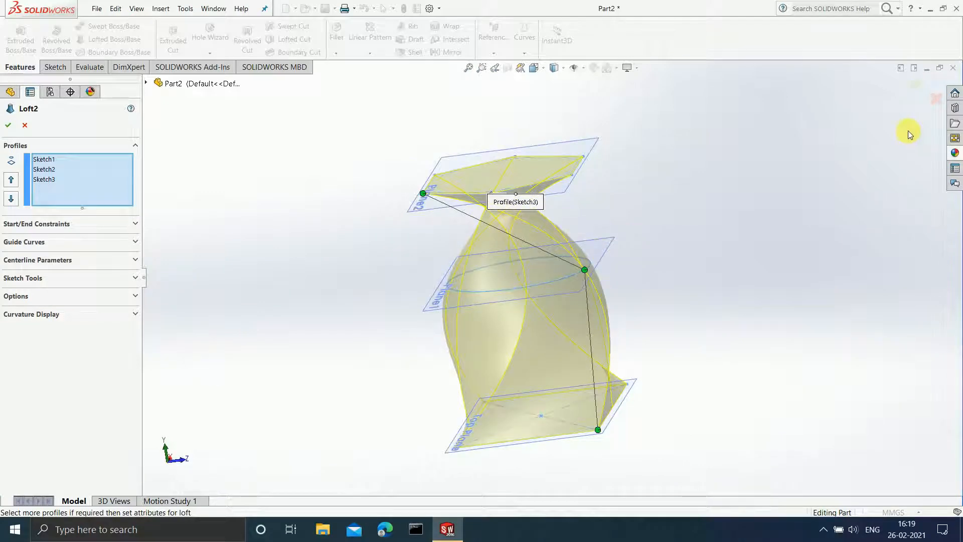
{"action": "left_click", "coordinate": [7, 125]}
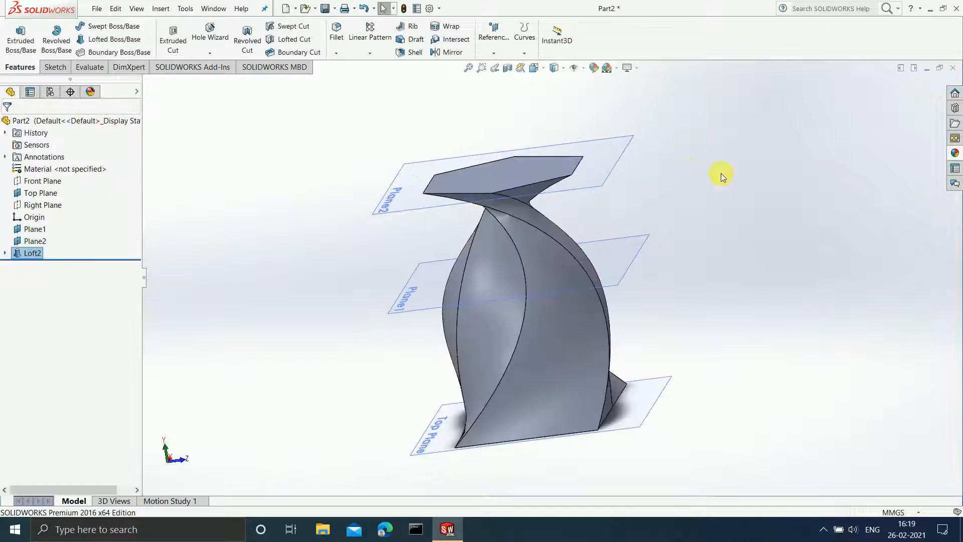
{"action": "middle_click_drag", "start_coordinate": [721, 173], "coordinate": [344, 193]}
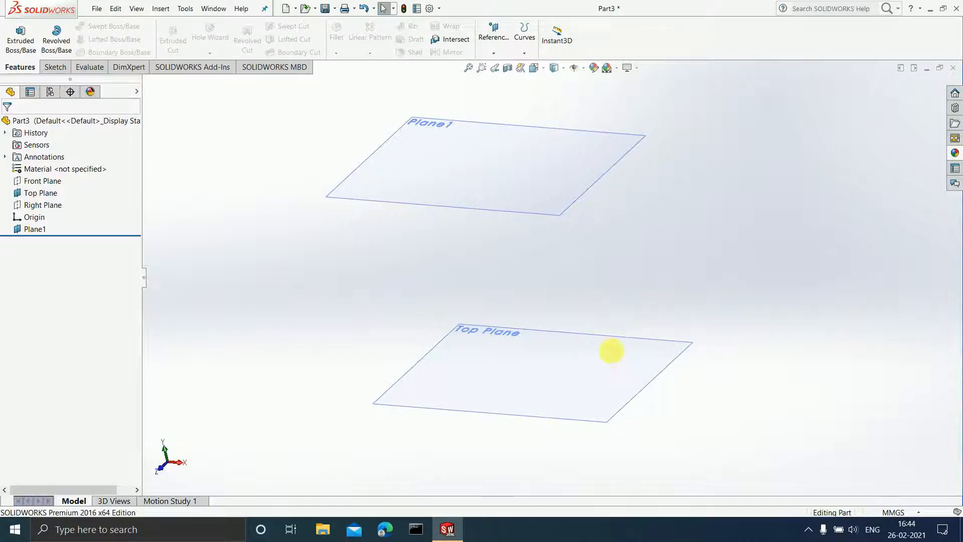
Start a sketch on the Top Plane of Part3 and draw a center rectangle about 80 by 46 mm from the origin
{"action": "left_click", "coordinate": [585, 361]}
{"action": "left_click", "coordinate": [54, 67]}
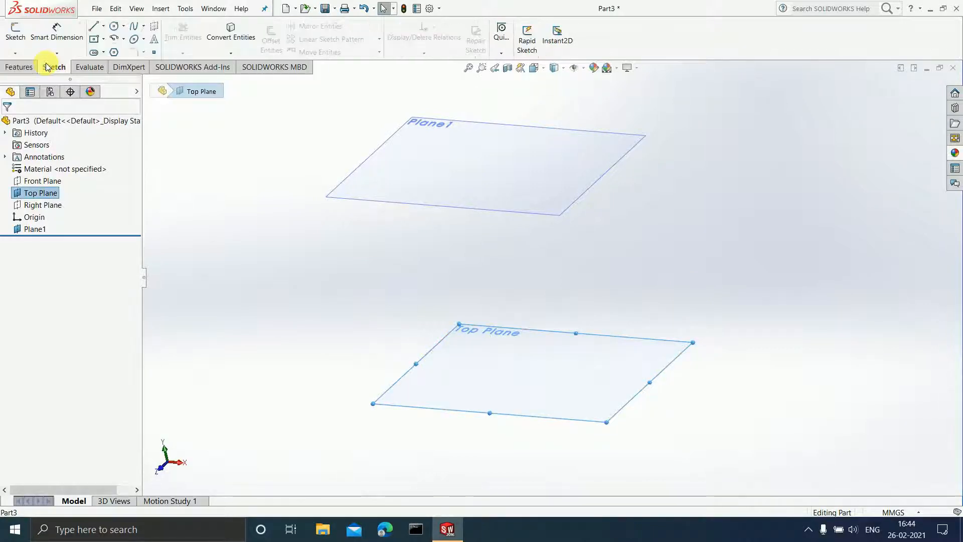
{"action": "left_click", "coordinate": [15, 36]}
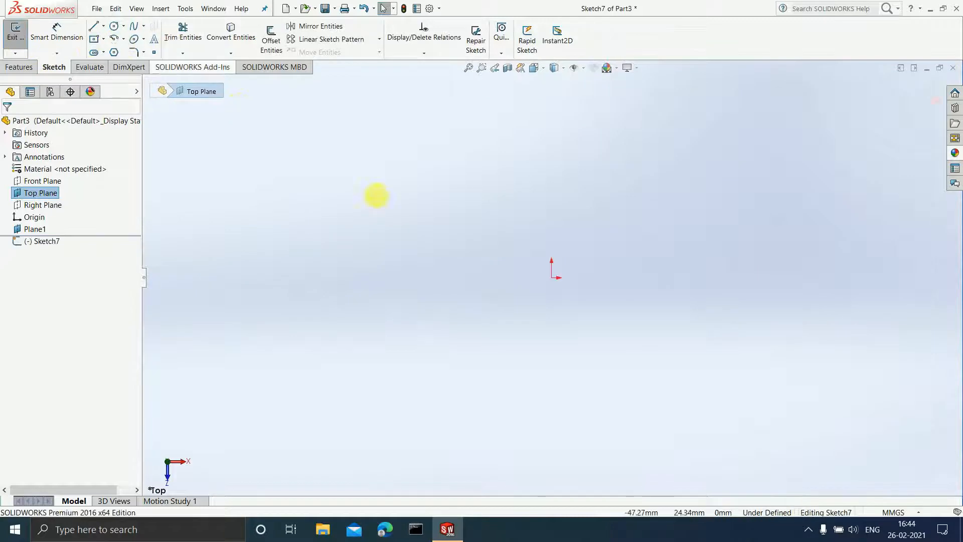
{"action": "left_click", "coordinate": [93, 39]}
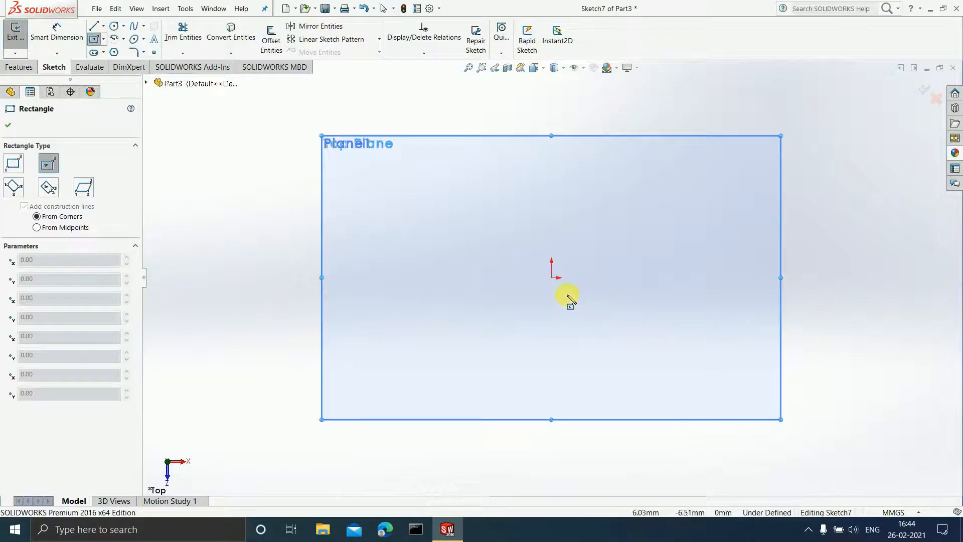
{"action": "left_click", "coordinate": [551, 277]}
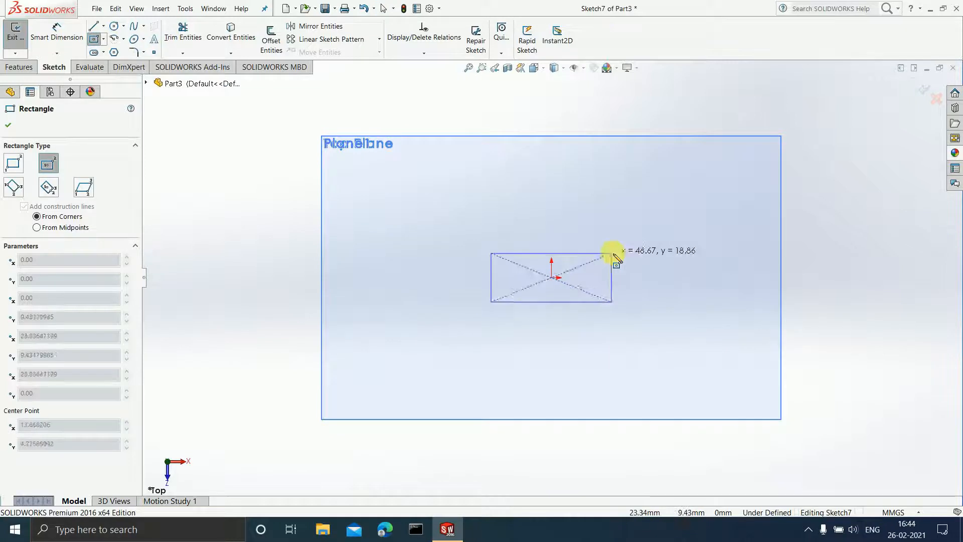
{"action": "left_click", "coordinate": [654, 218]}
{"action": "key", "text": "Escape"}
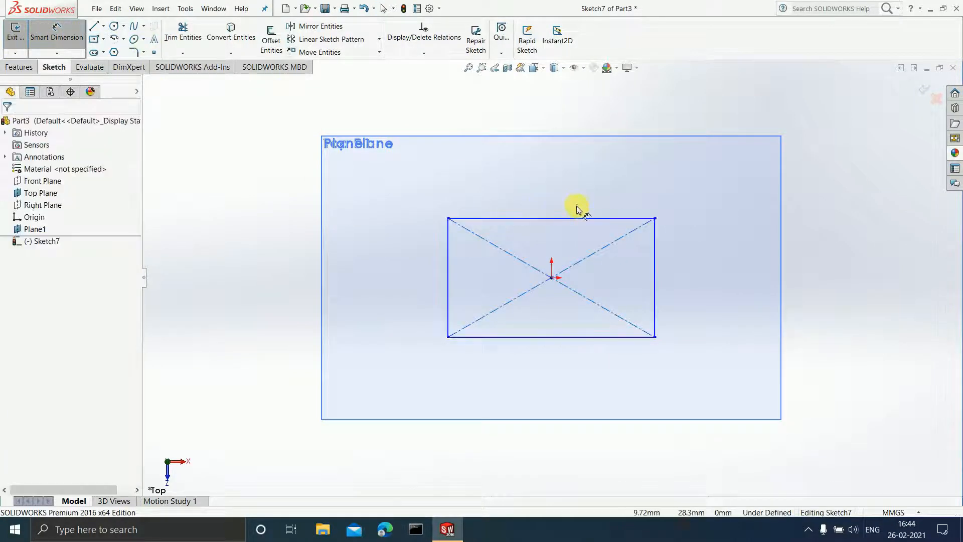
Dimension the Top Plane rectangle to 80 mm wide and 50 mm high, and close the sketch
{"action": "left_click", "coordinate": [566, 217]}
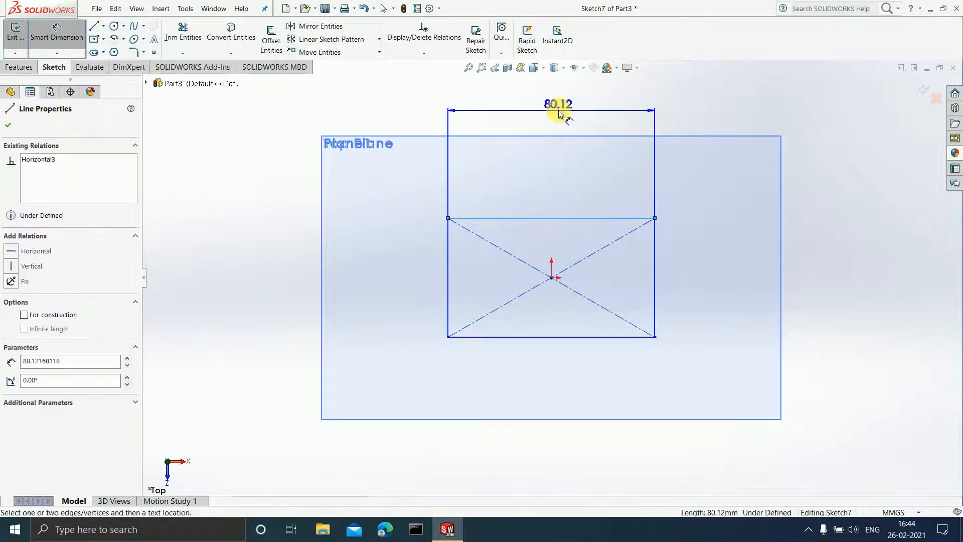
{"action": "left_click", "coordinate": [558, 110]}
{"action": "type", "text": "80"}
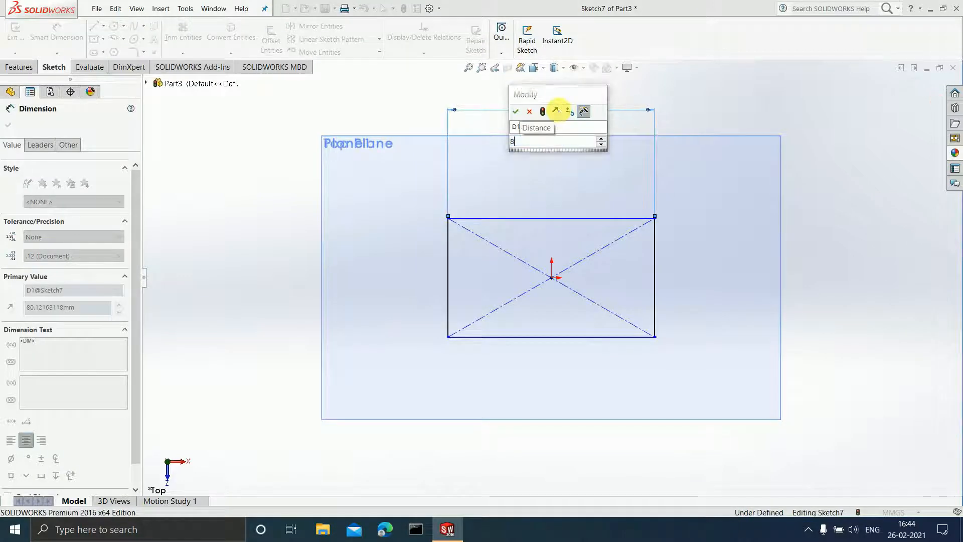
{"action": "key", "text": "Return"}
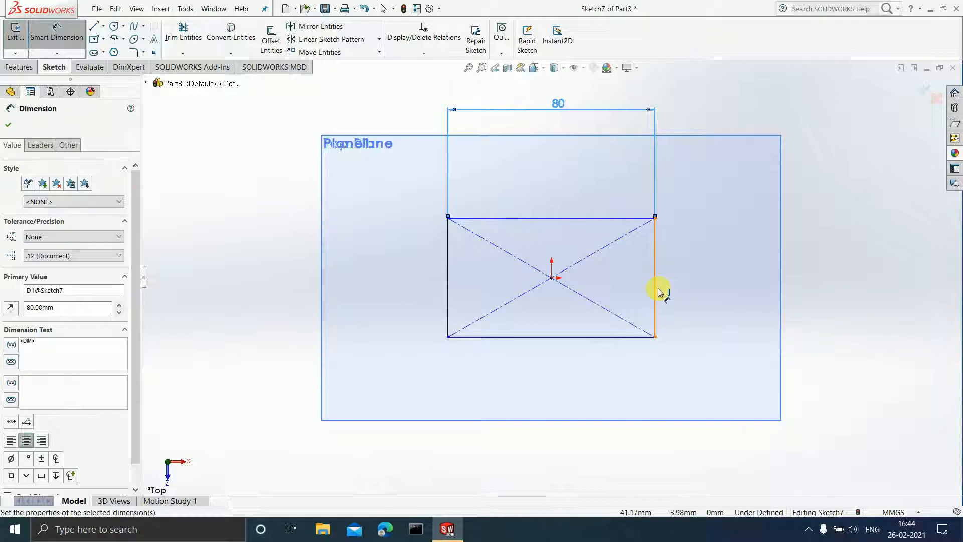
{"action": "left_click", "coordinate": [656, 290]}
{"action": "left_click", "coordinate": [871, 262]}
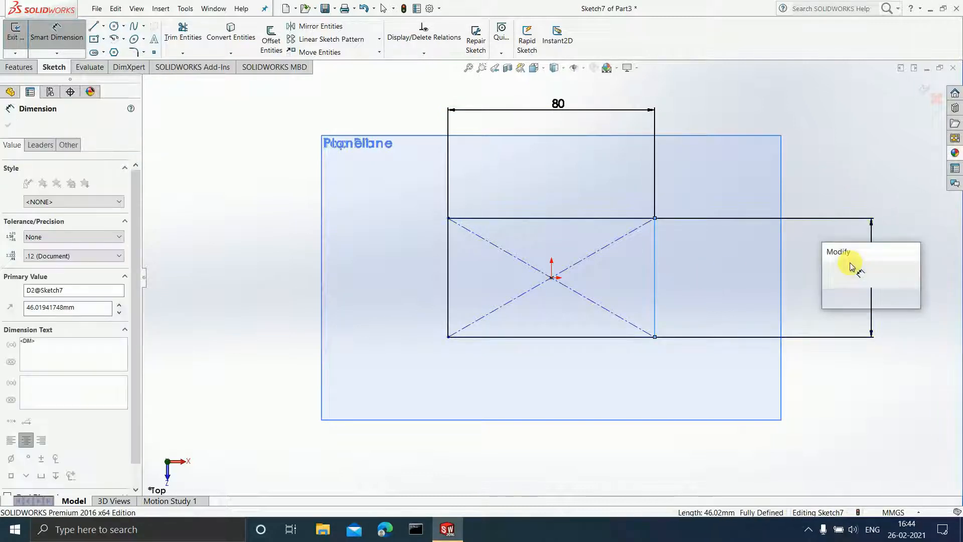
{"action": "type", "text": "50"}
{"action": "key", "text": "Return"}
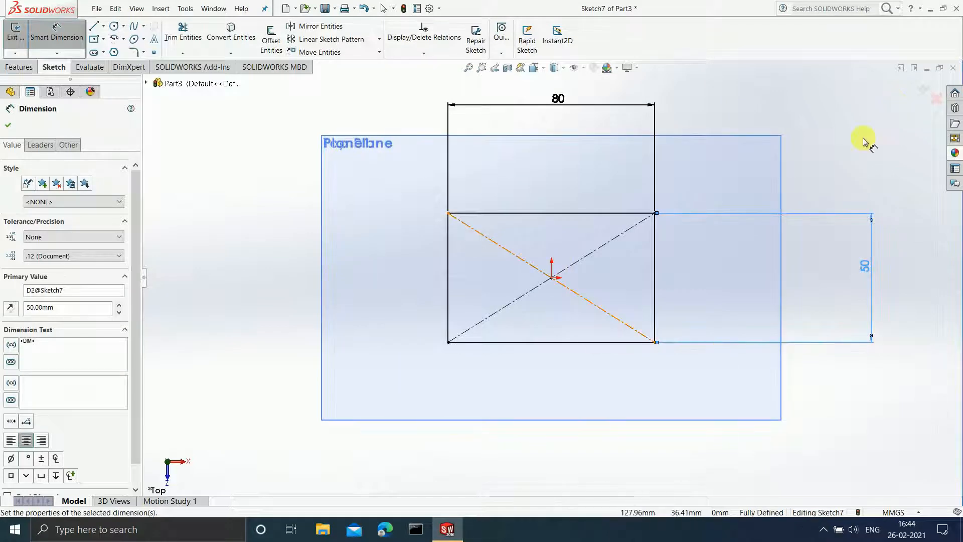
{"action": "left_click", "coordinate": [913, 81]}
{"action": "left_click", "coordinate": [911, 83]}
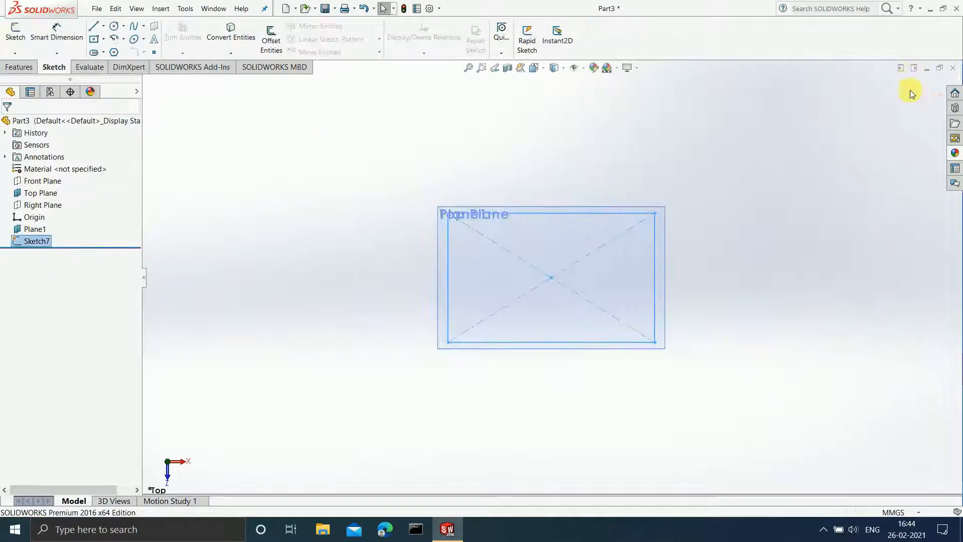
Start a sketch on Plane1 and draw a center rectangle about 105 by 65 mm from the origin
{"action": "middle_click_drag", "start_coordinate": [739, 291], "coordinate": [739, 287]}
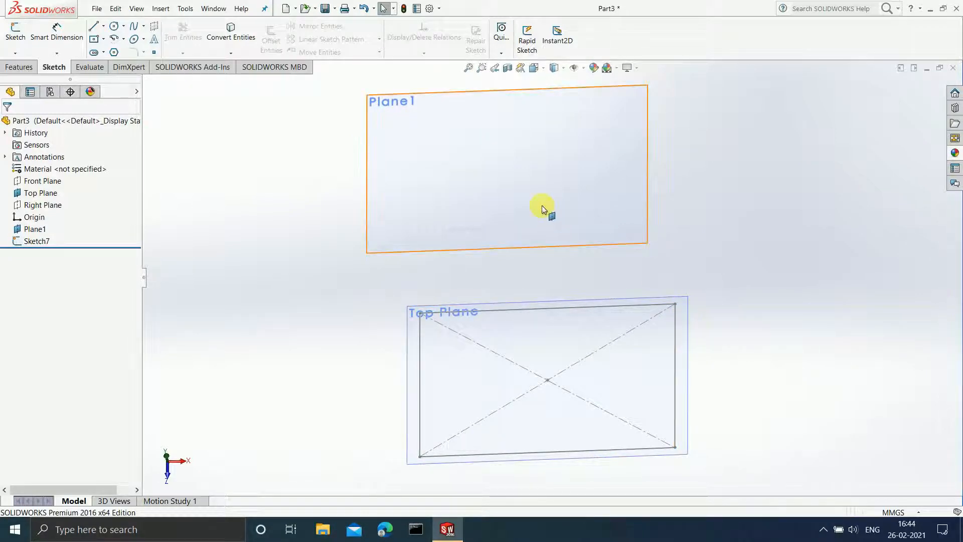
{"action": "left_click", "coordinate": [520, 192]}
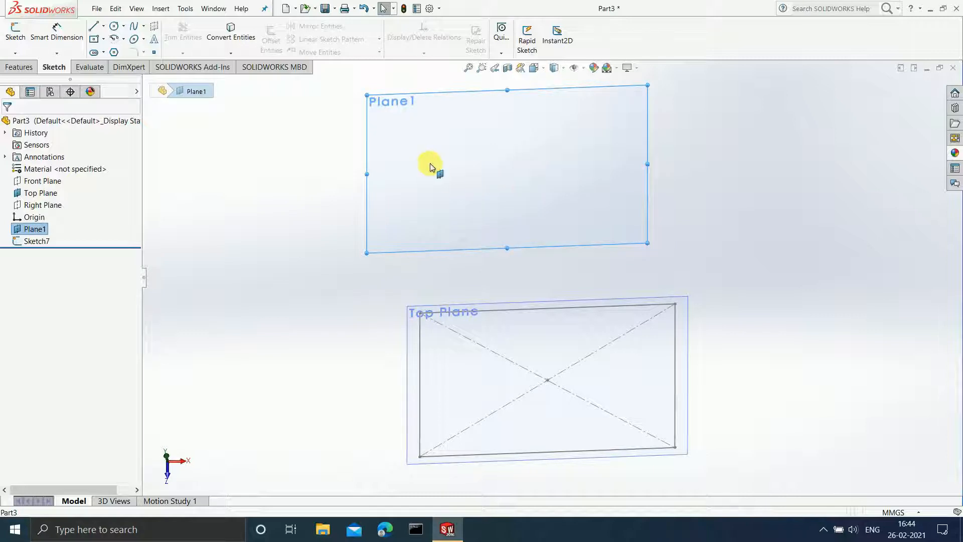
{"action": "left_click", "coordinate": [15, 31]}
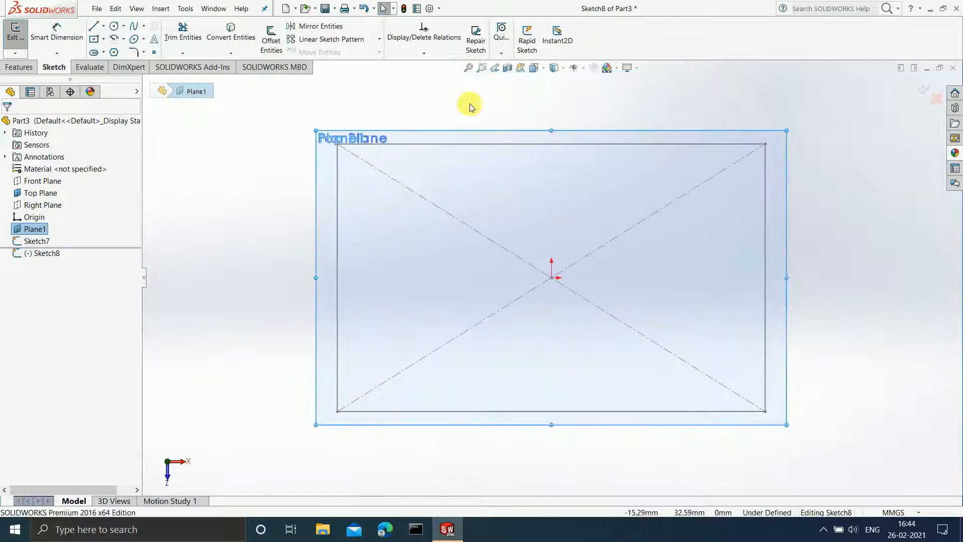
{"action": "left_click", "coordinate": [94, 38]}
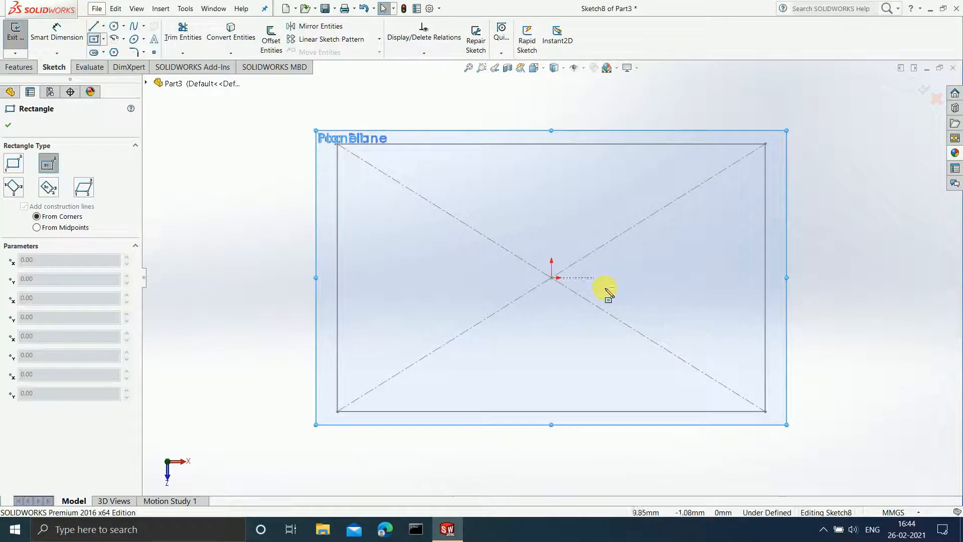
{"action": "left_click", "coordinate": [552, 277]}
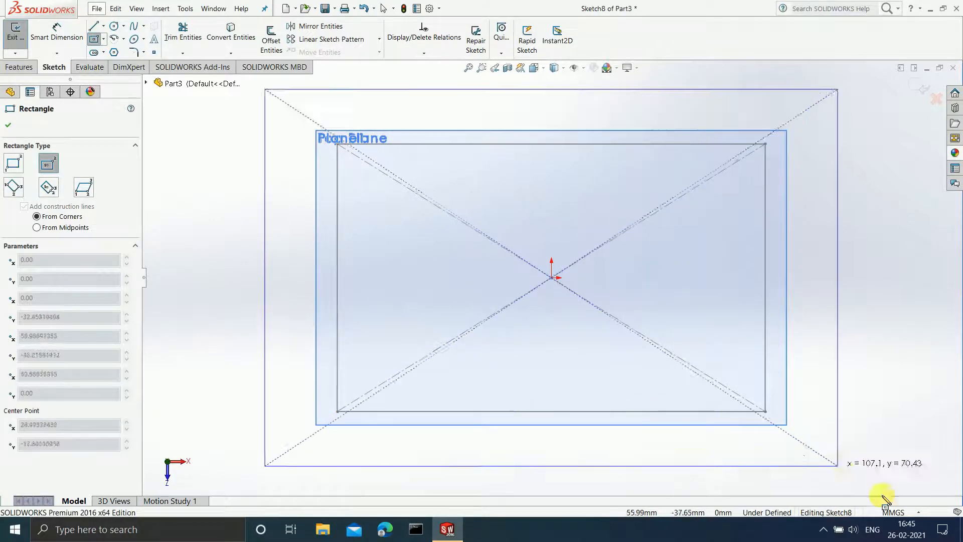
{"action": "left_click", "coordinate": [834, 464]}
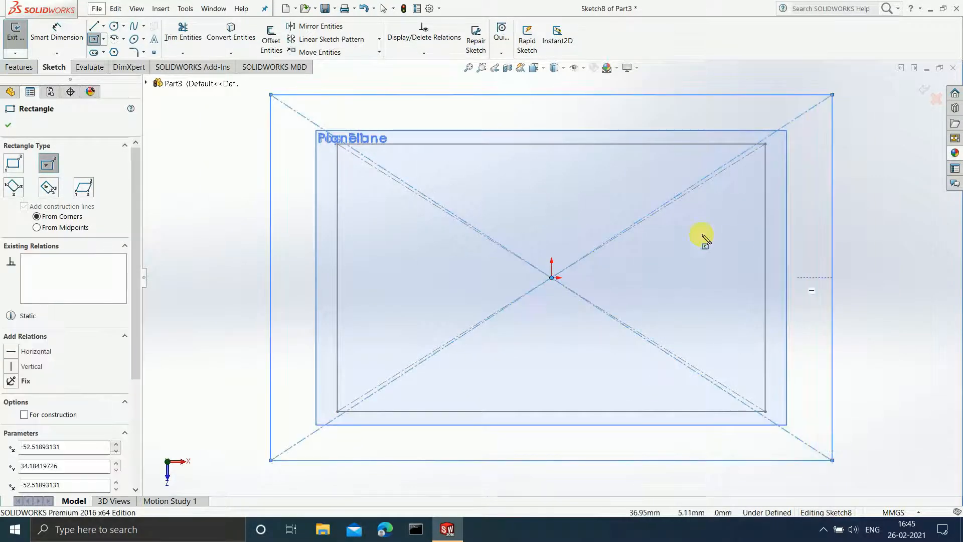
Dimension the Plane1 rectangle to 100 mm wide and 40 mm high, and close the sketch
{"action": "key", "text": "f"}
{"action": "left_click", "coordinate": [59, 31]}
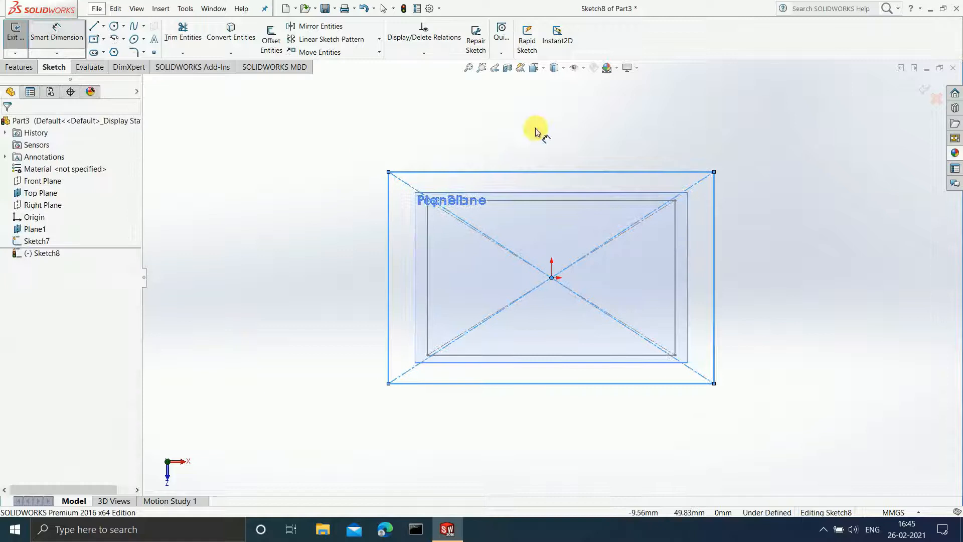
{"action": "left_click", "coordinate": [558, 172]}
{"action": "left_click", "coordinate": [558, 141]}
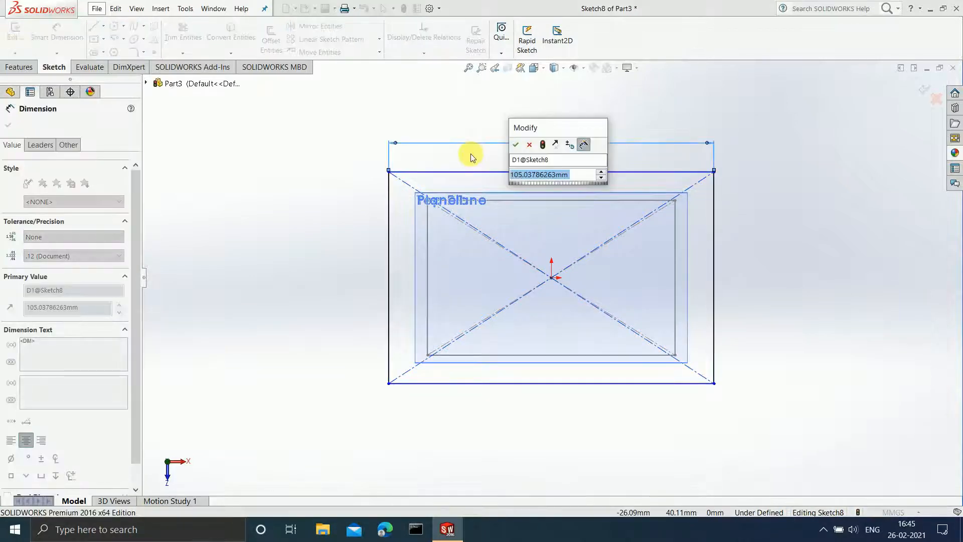
{"action": "type", "text": "100"}
{"action": "key", "text": "Return"}
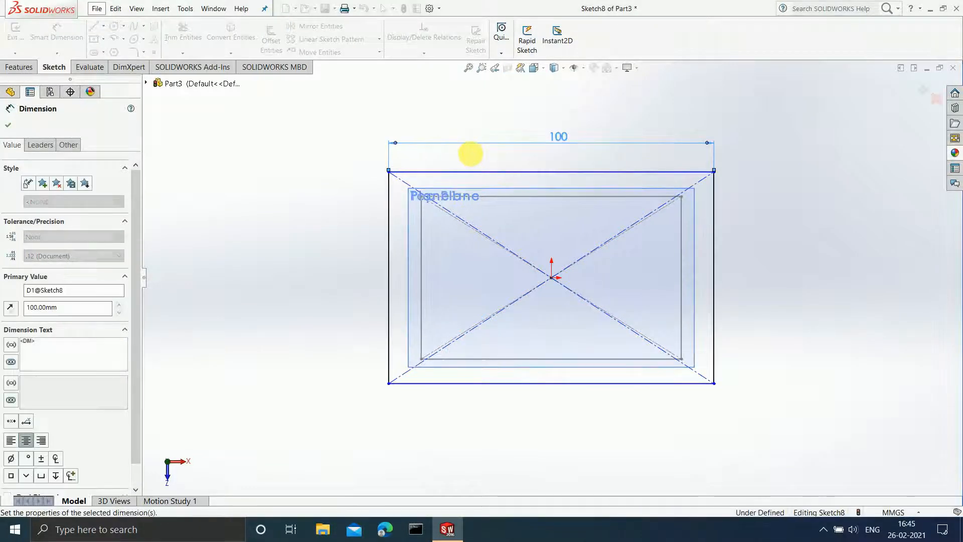
{"action": "left_click", "coordinate": [713, 319]}
{"action": "left_click", "coordinate": [771, 290]}
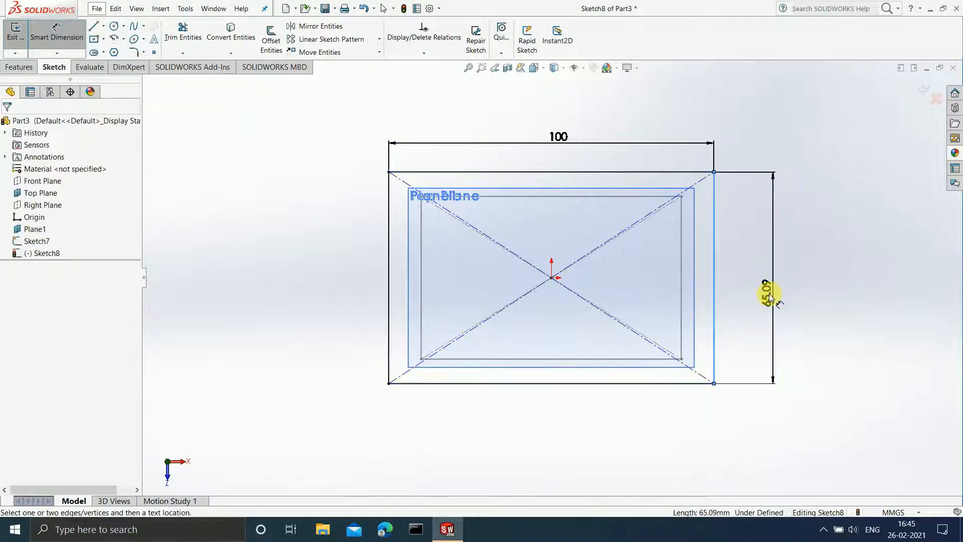
{"action": "type", "text": "65"}
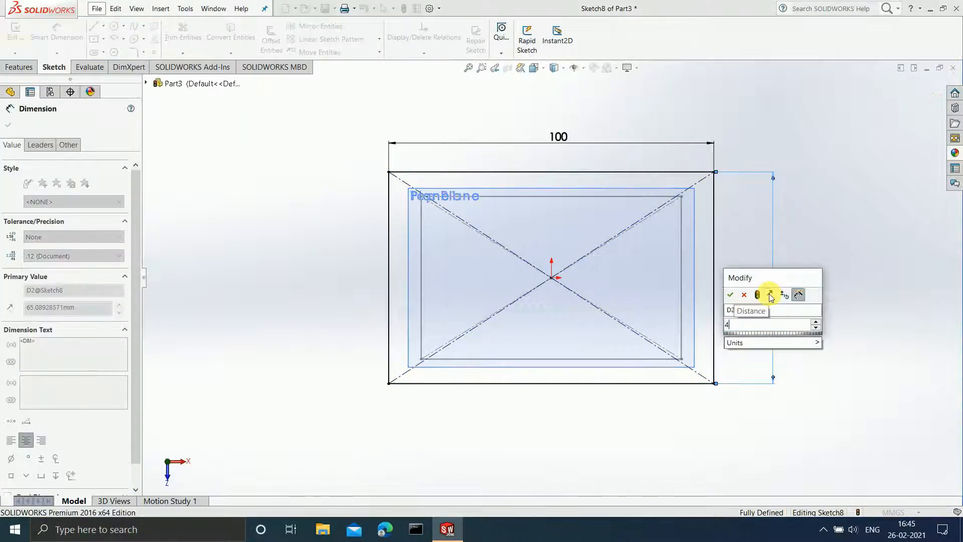
{"action": "key", "text": "Return"}
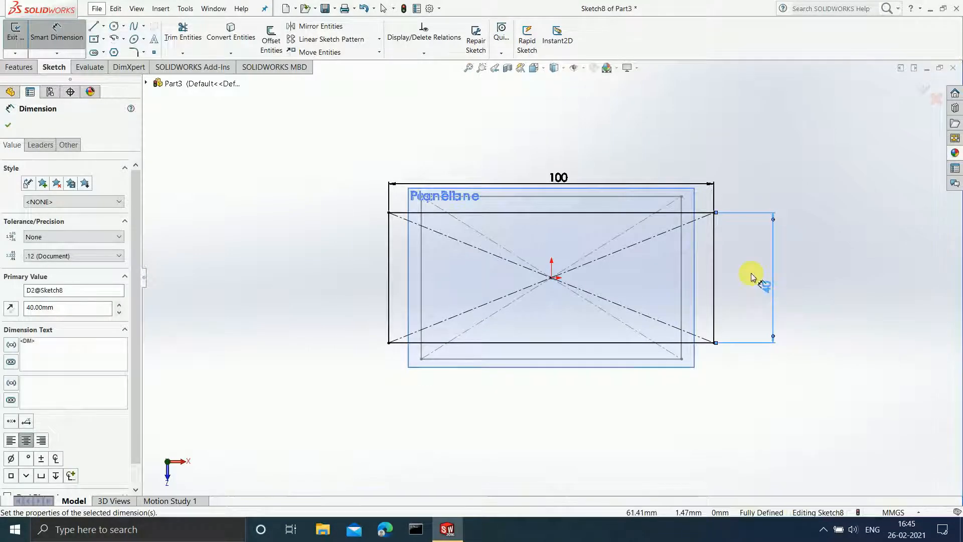
{"action": "left_click", "coordinate": [919, 87]}
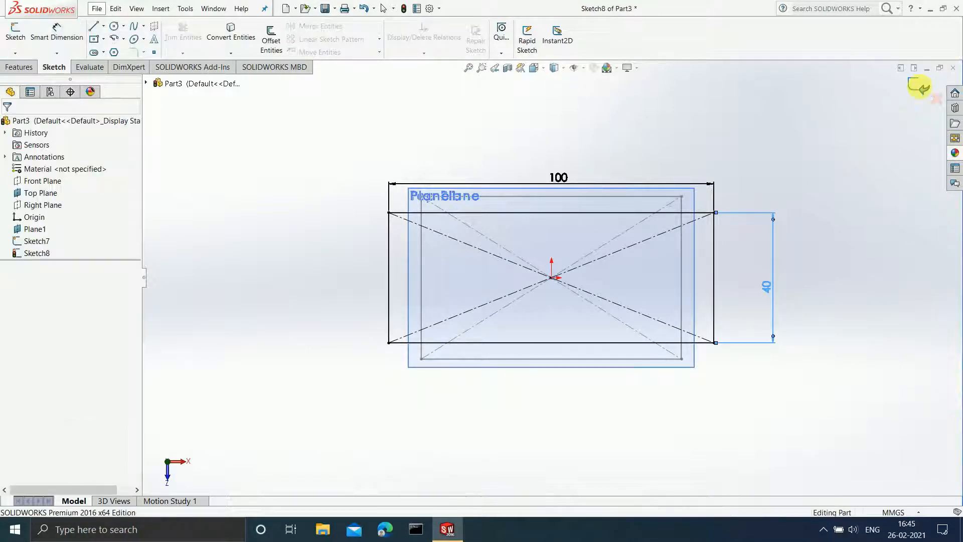
Sketch a four-point spline on the Front Plane, bowing toward +X from the Plane1 rectangle's center to the origin, and close the sketch
{"action": "mouse_move", "coordinate": [838, 302]}
{"action": "middle_mouse_down"}
{"action": "mouse_move", "coordinate": [817, 275]}
{"action": "mouse_move", "coordinate": [849, 194]}
{"action": "mouse_move", "coordinate": [727, 200]}
{"action": "mouse_move", "coordinate": [687, 232]}
{"action": "mouse_move", "coordinate": [757, 181]}
{"action": "mouse_move", "coordinate": [675, 189]}
{"action": "mouse_move", "coordinate": [707, 227]}
{"action": "mouse_move", "coordinate": [725, 211]}
{"action": "middle_mouse_up"}
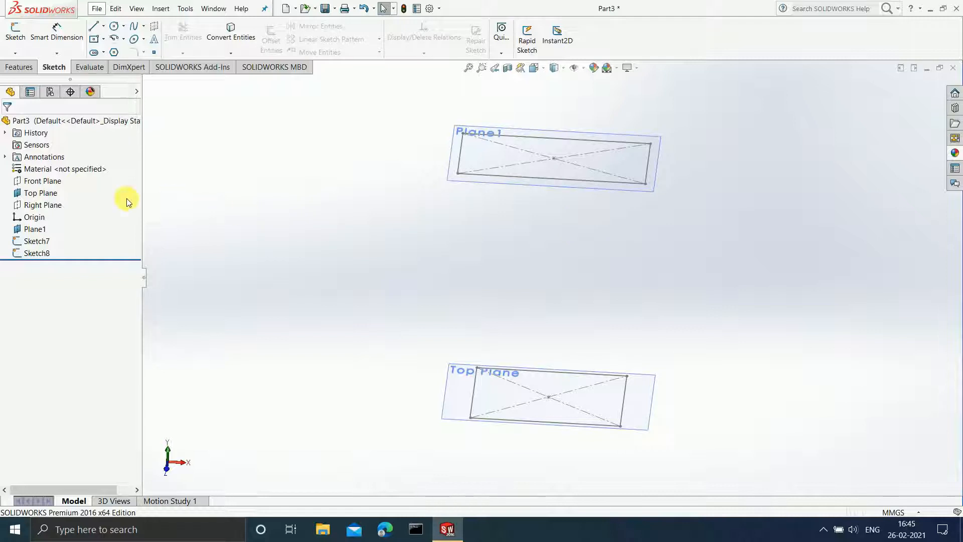
{"action": "left_click", "coordinate": [43, 184]}
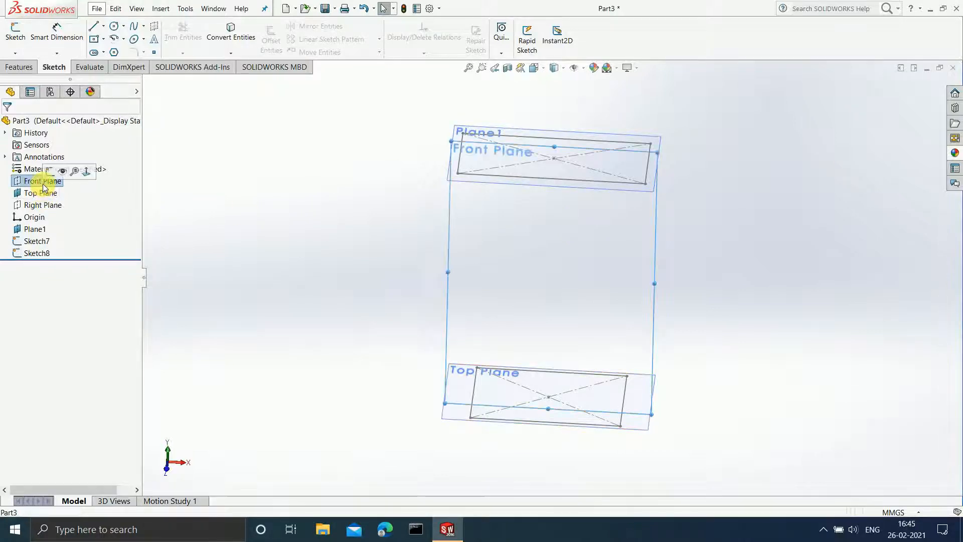
{"action": "key", "text": "ctrl+8"}
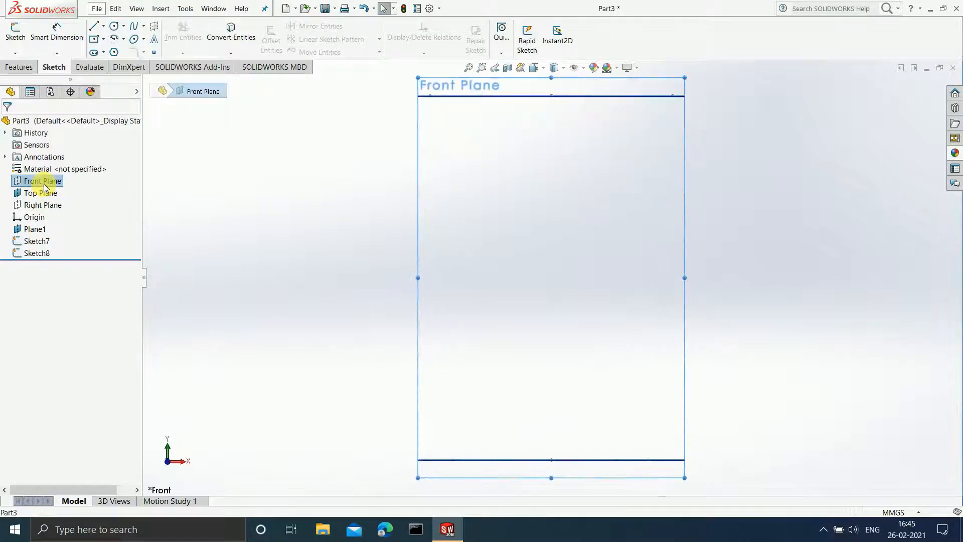
{"action": "left_click", "coordinate": [133, 27]}
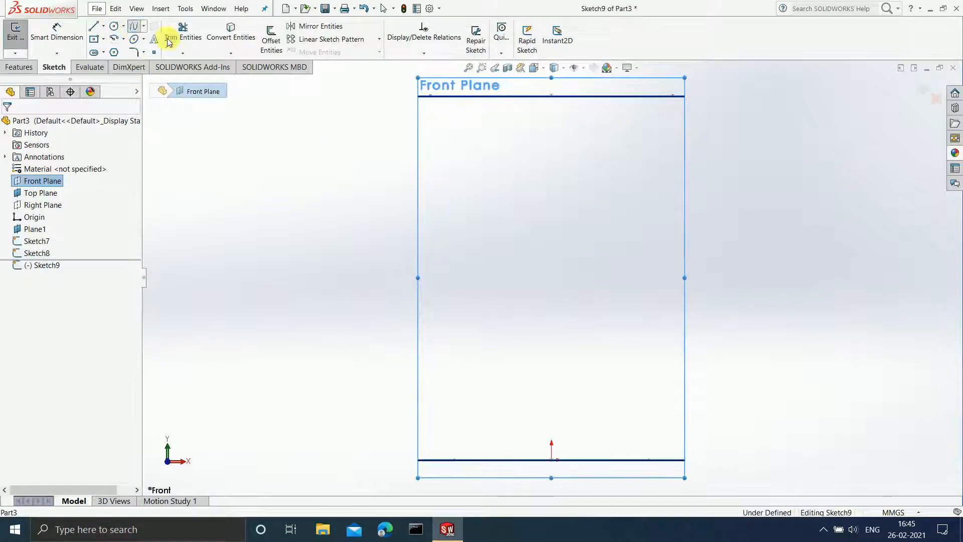
{"action": "left_click", "coordinate": [552, 95]}
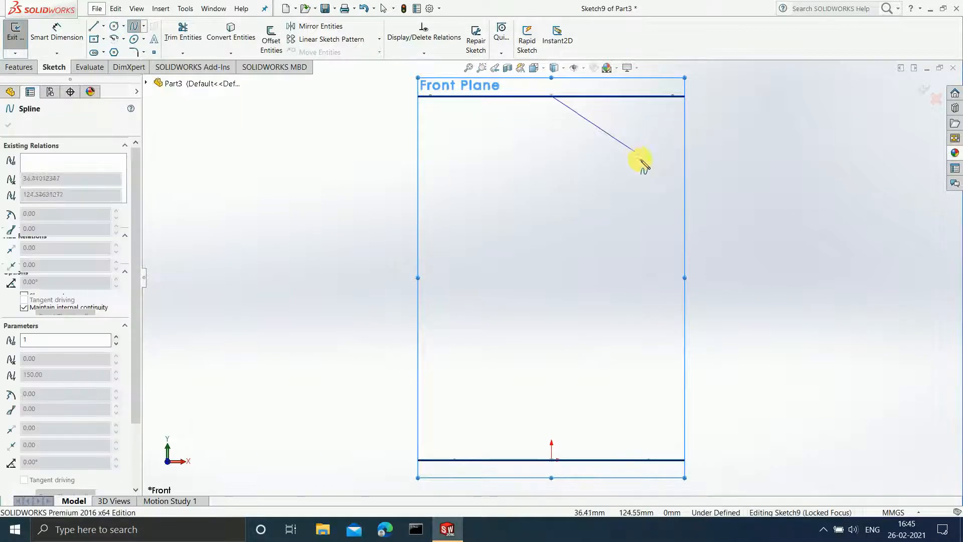
{"action": "left_click", "coordinate": [652, 222]}
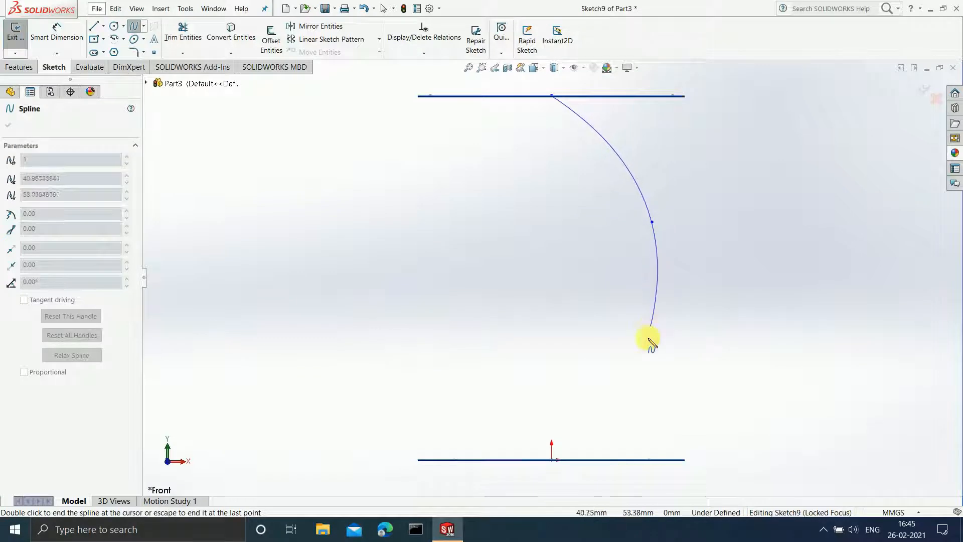
{"action": "left_click", "coordinate": [640, 364]}
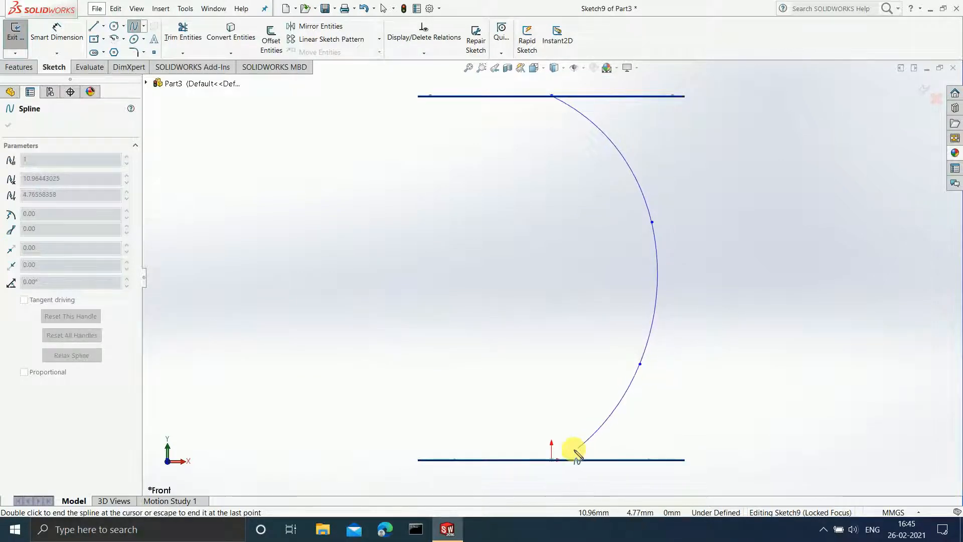
{"action": "double_click", "coordinate": [552, 459]}
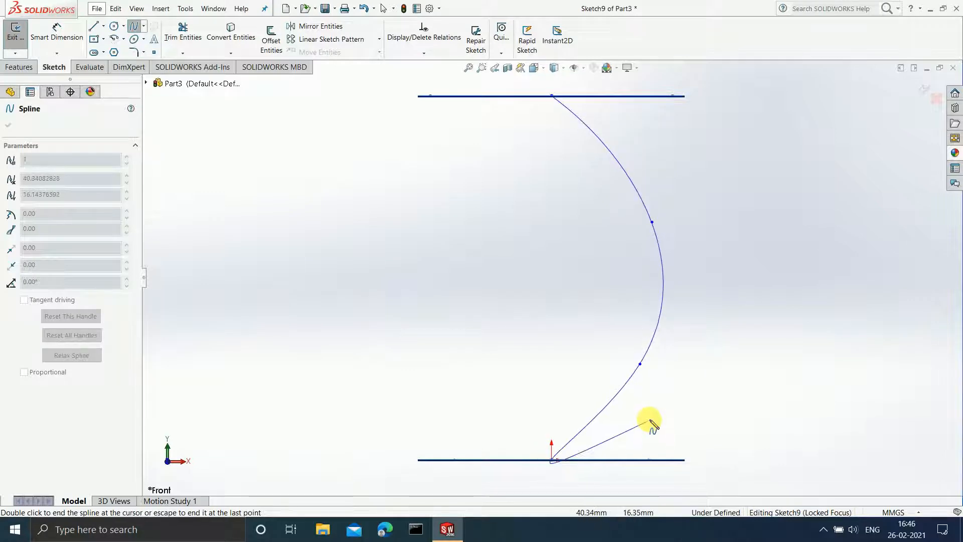
{"action": "key", "text": "Escape"}
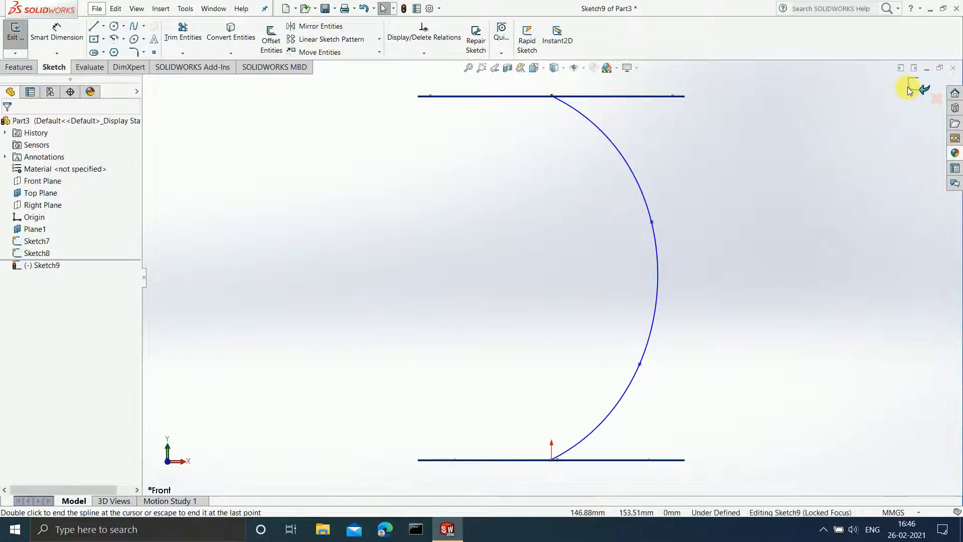
{"action": "left_click", "coordinate": [908, 89]}
Start a Lofted Boss/Base using the Top Plane rectangle and the Plane1 rectangle as profiles
{"action": "mouse_move", "coordinate": [800, 207]}
{"action": "middle_mouse_down"}
{"action": "mouse_move", "coordinate": [770, 225]}
{"action": "mouse_move", "coordinate": [770, 248]}
{"action": "mouse_move", "coordinate": [755, 265]}
{"action": "middle_mouse_up"}
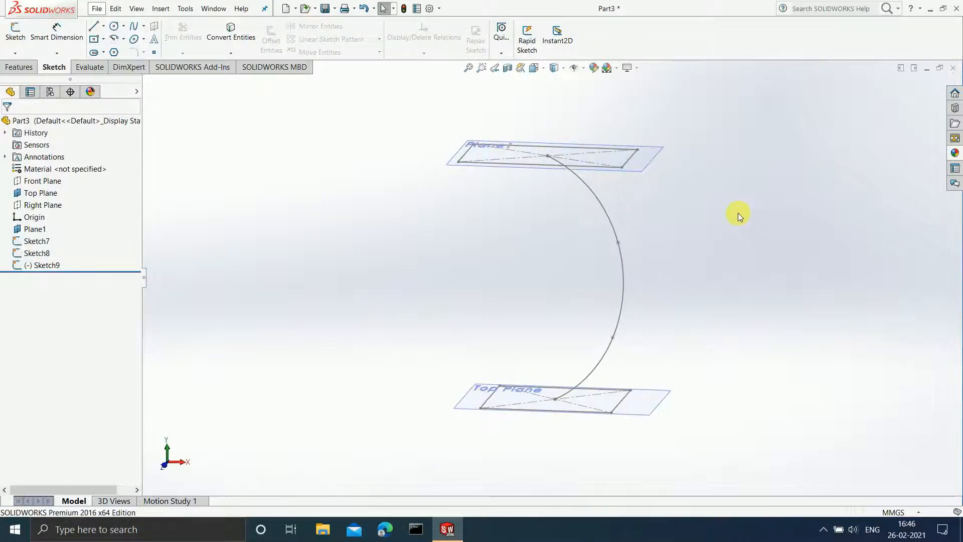
{"action": "scroll", "coordinate": [738, 212], "scroll_direction": "down", "scroll_amount": 2}
{"action": "scroll", "coordinate": [714, 269], "scroll_direction": "up", "scroll_amount": 2}
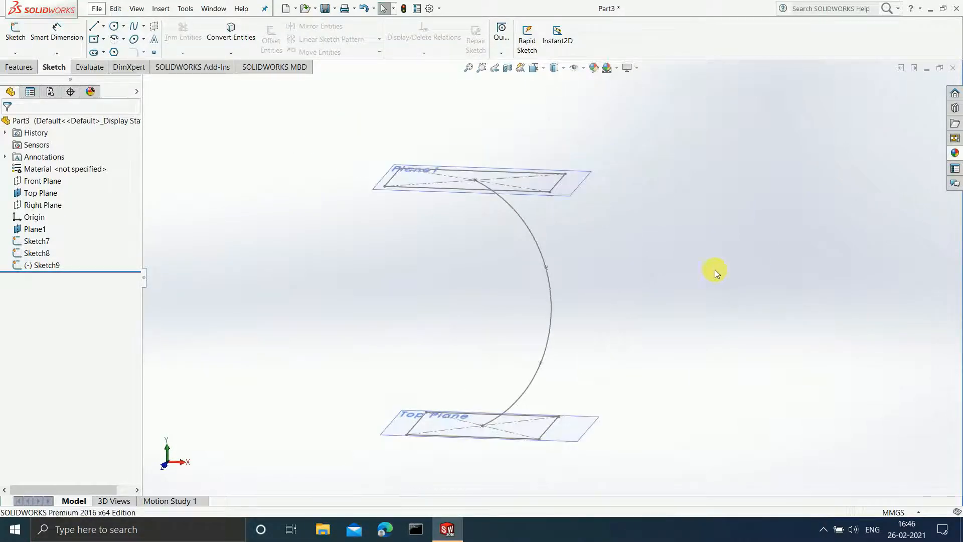
{"action": "left_click", "coordinate": [19, 66]}
{"action": "left_click", "coordinate": [104, 40]}
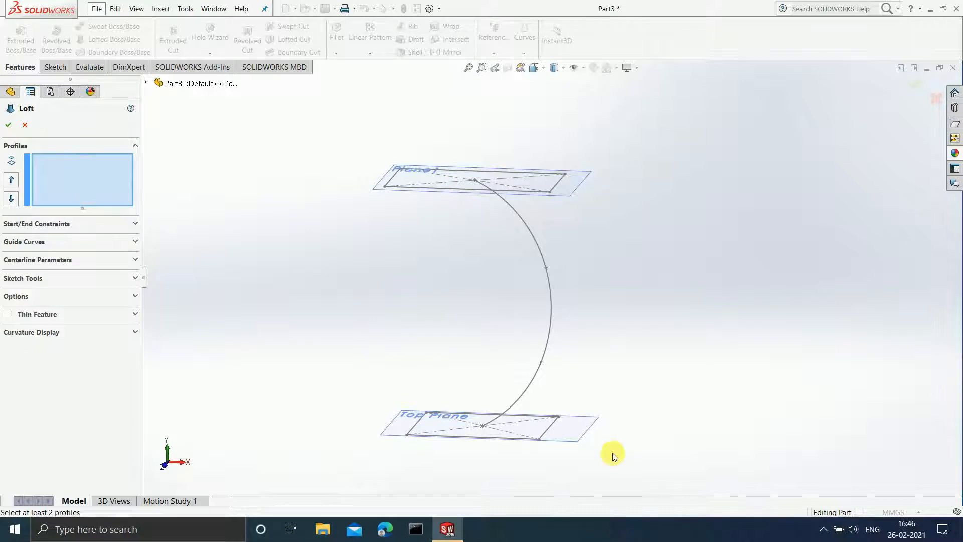
{"action": "left_click", "coordinate": [550, 433]}
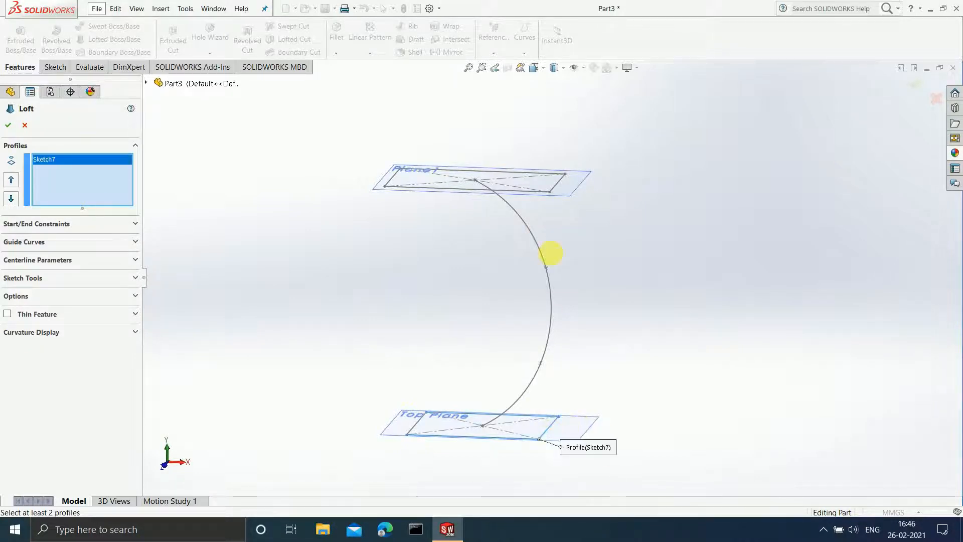
{"action": "left_click", "coordinate": [554, 185]}
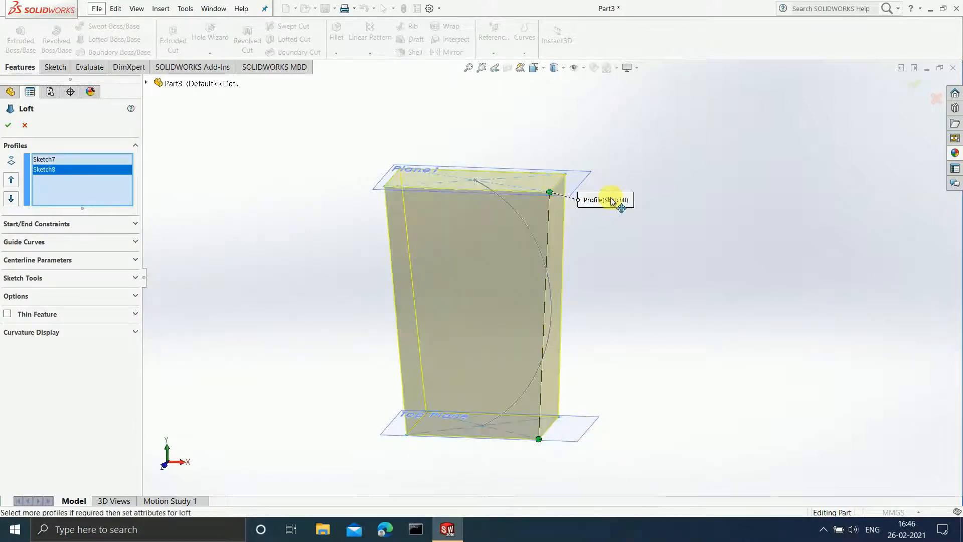
{"action": "scroll", "coordinate": [470, 308], "scroll_direction": "down", "scroll_amount": 2}
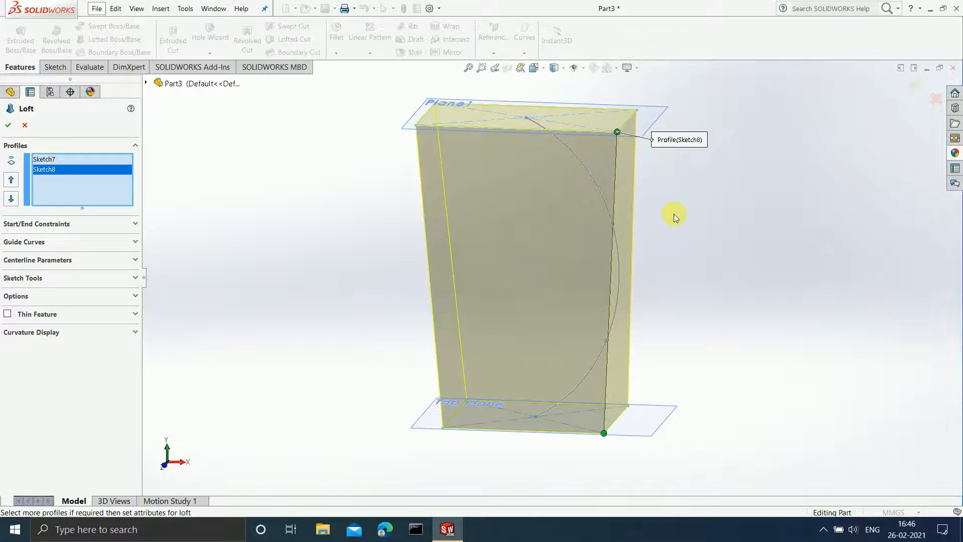
{"action": "middle_click_drag", "start_coordinate": [498, 201], "coordinate": [594, 320]}
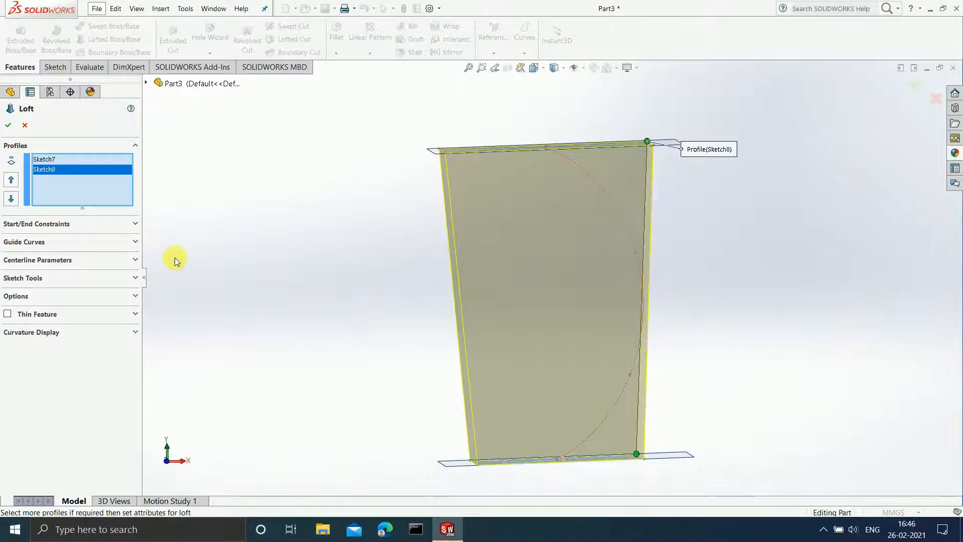
Set the Front Plane spline as the loft's centerline and finish the loft
{"action": "left_click", "coordinate": [123, 260]}
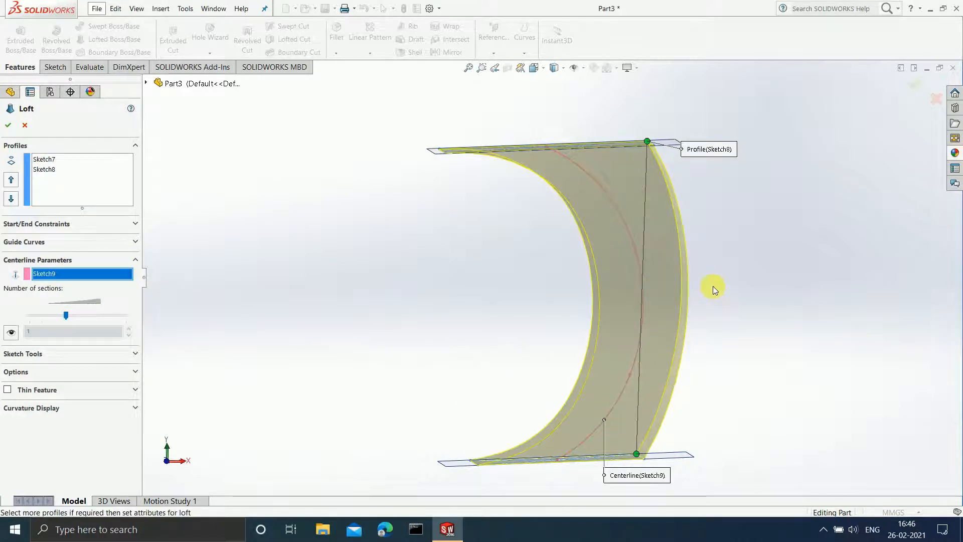
{"action": "middle_click_drag", "start_coordinate": [739, 253], "coordinate": [745, 284]}
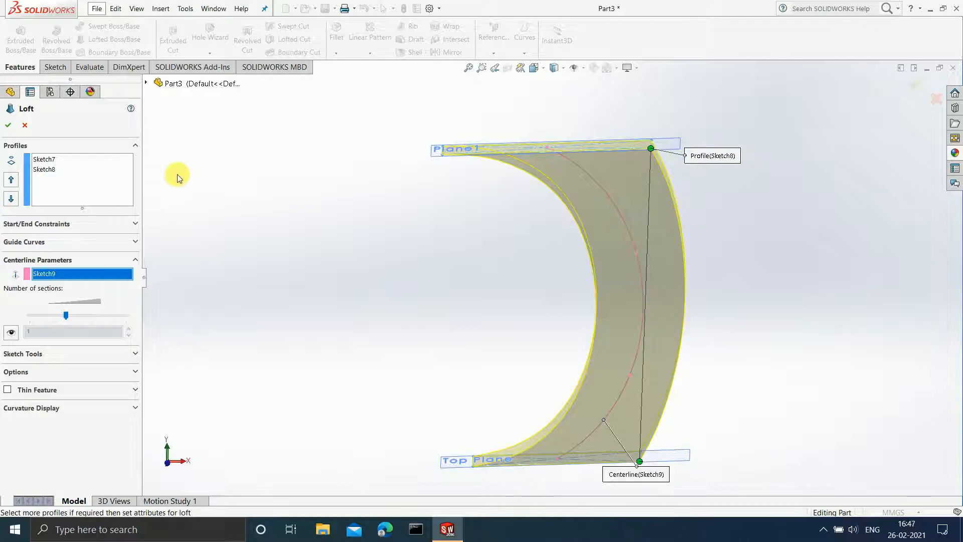
{"action": "left_click", "coordinate": [10, 127]}
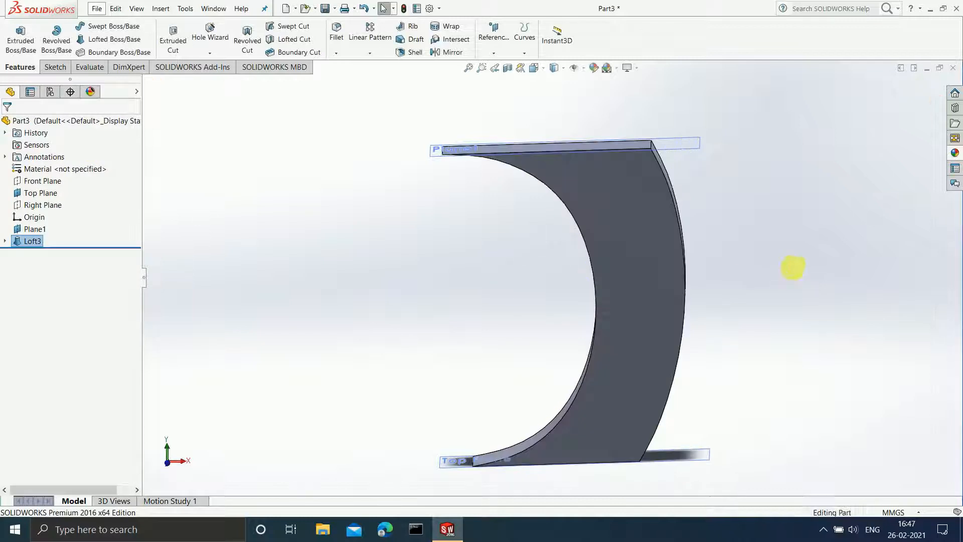
{"action": "middle_click_drag", "start_coordinate": [793, 269], "coordinate": [738, 279]}
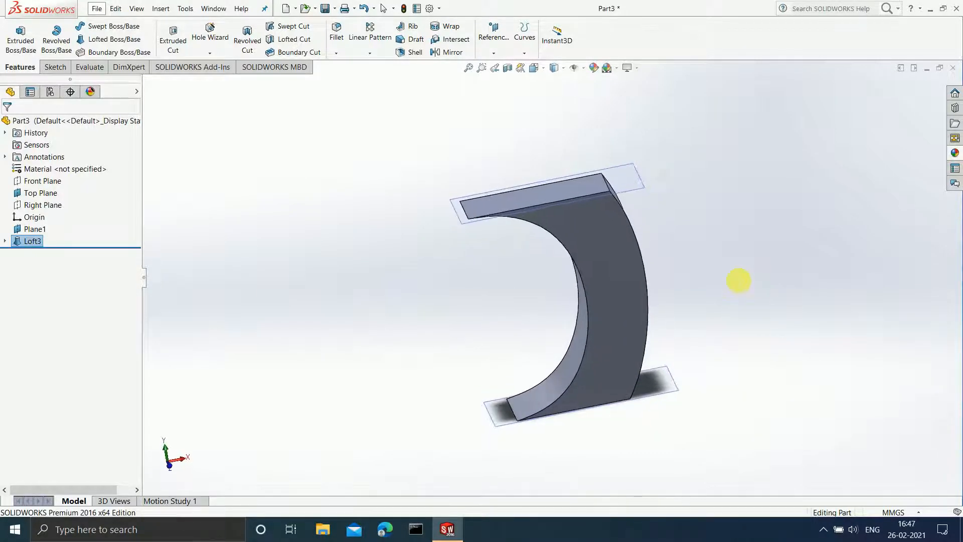
Delete the centerline loft feature while keeping its absorbed sketches
{"action": "right_click", "coordinate": [20, 242]}
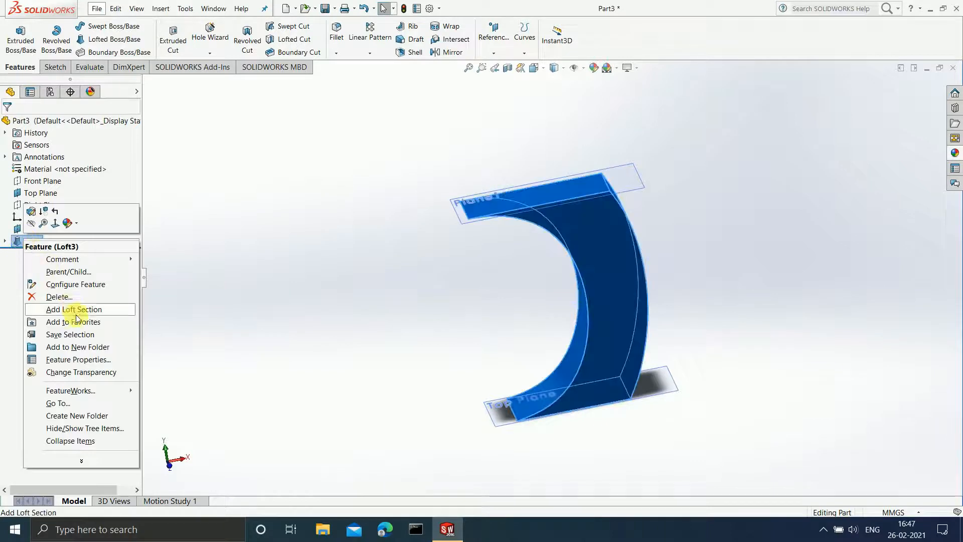
{"action": "left_click", "coordinate": [69, 297]}
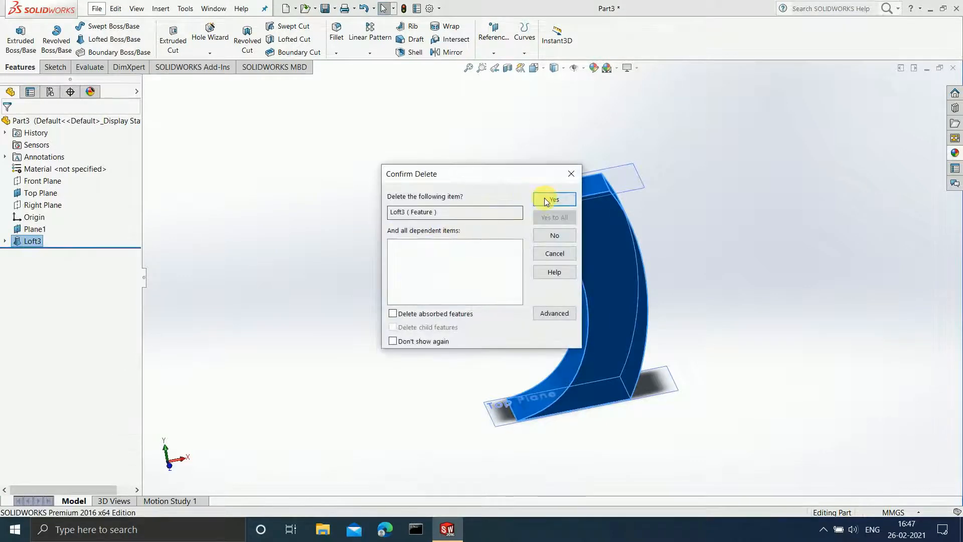
{"action": "left_click", "coordinate": [546, 199]}
Hide the spline sketch that runs between the two rectangles
{"action": "left_click", "coordinate": [597, 244]}
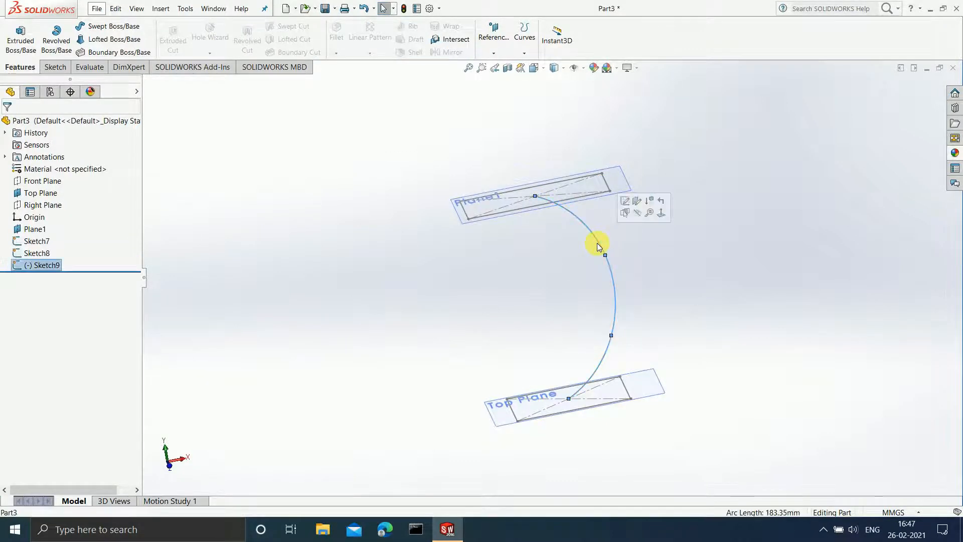
{"action": "right_click", "coordinate": [597, 244]}
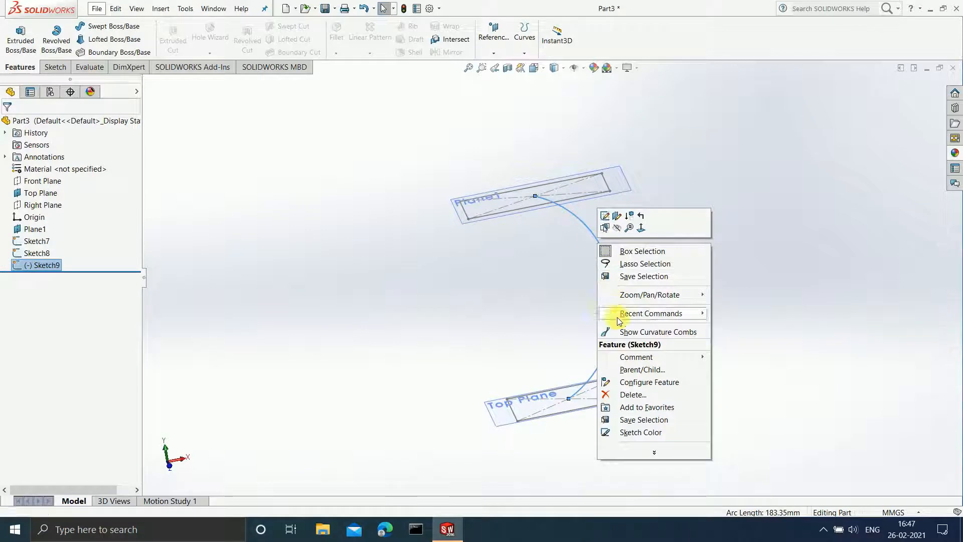
{"action": "left_click", "coordinate": [616, 228]}
{"action": "middle_click_drag", "start_coordinate": [645, 278], "coordinate": [597, 311]}
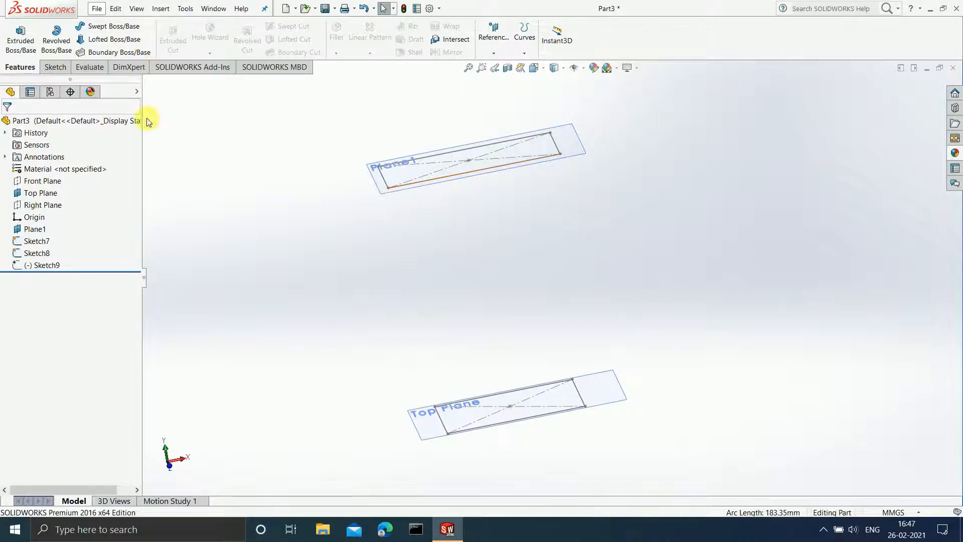
Start a new Lofted Boss/Base with the Plane1 rectangle and the Top Plane rectangle as profiles
{"action": "left_click", "coordinate": [92, 43]}
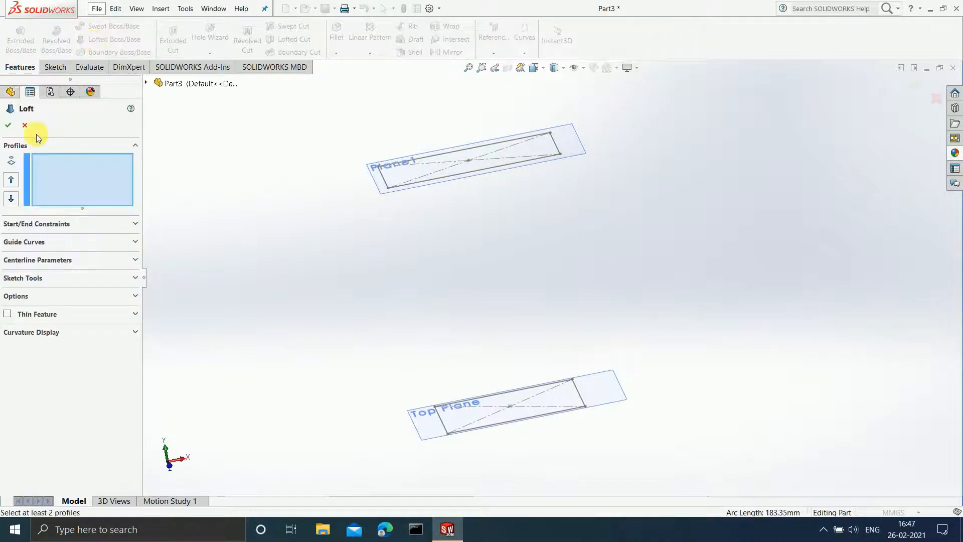
{"action": "left_click", "coordinate": [383, 182]}
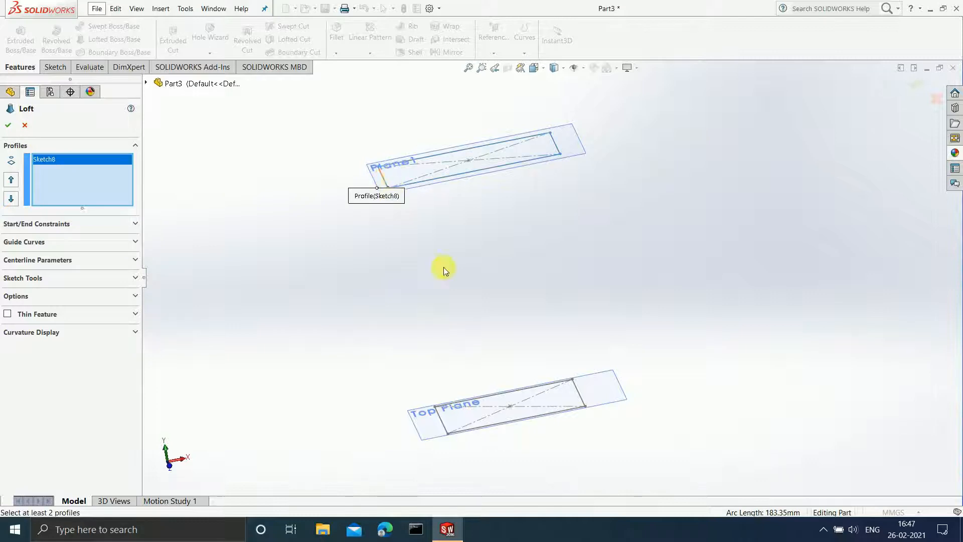
{"action": "left_click", "coordinate": [580, 389]}
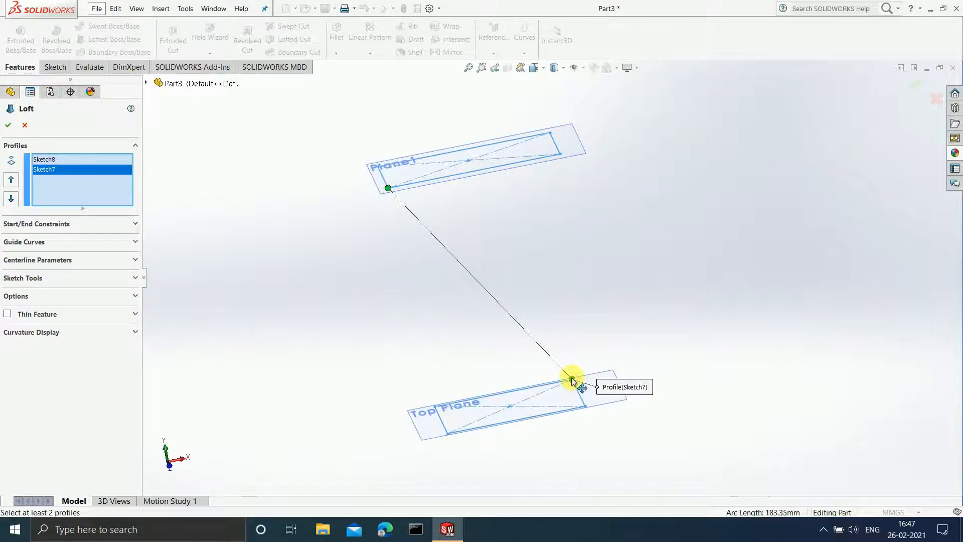
Move the loft connector on the Top Plane rectangle to the corner matching the Plane1 connector, removing the twist
{"action": "left_click_drag", "start_coordinate": [572, 379], "coordinate": [506, 393]}
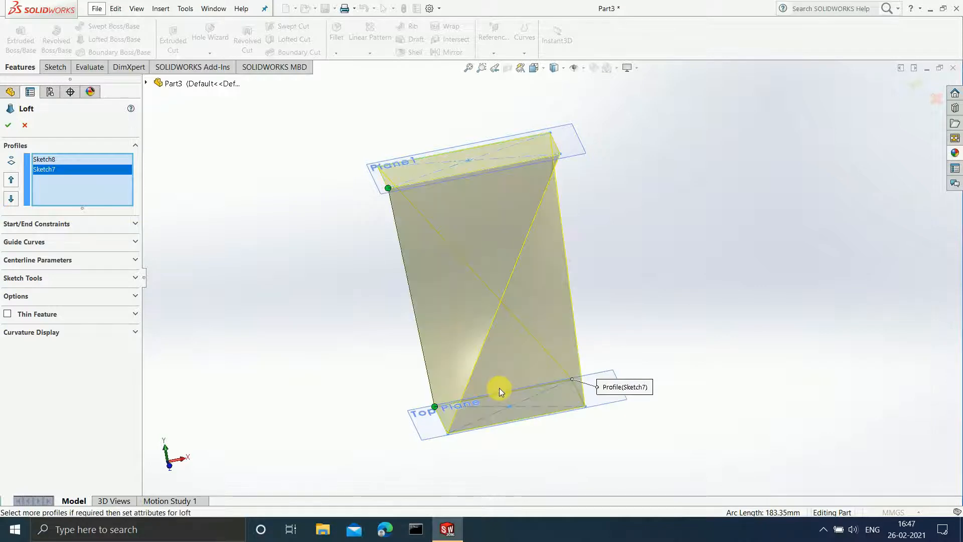
{"action": "middle_click_drag", "start_coordinate": [461, 339], "coordinate": [544, 309]}
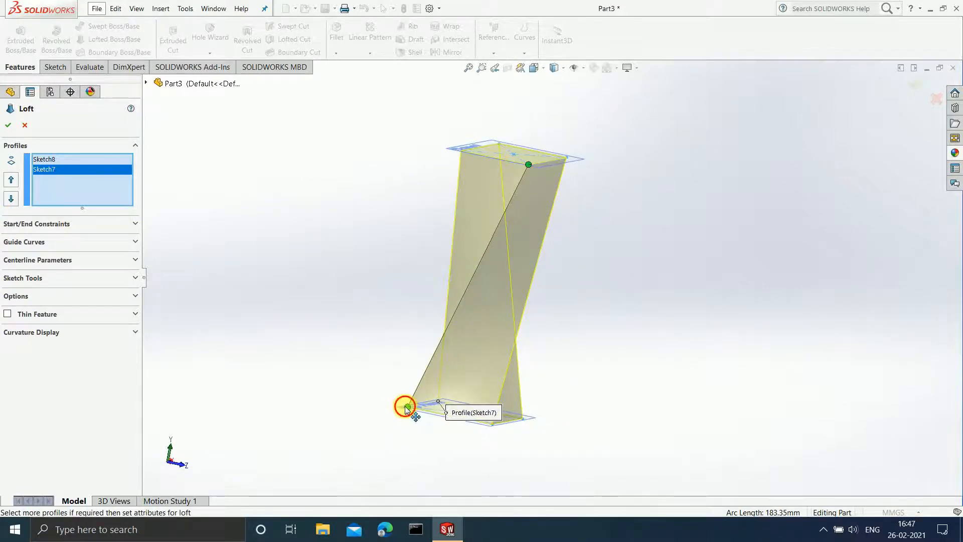
{"action": "left_click_drag", "start_coordinate": [406, 407], "coordinate": [492, 423]}
{"action": "middle_click_drag", "start_coordinate": [626, 245], "coordinate": [539, 275]}
{"action": "scroll", "coordinate": [546, 276], "scroll_direction": "down", "scroll_amount": 2}
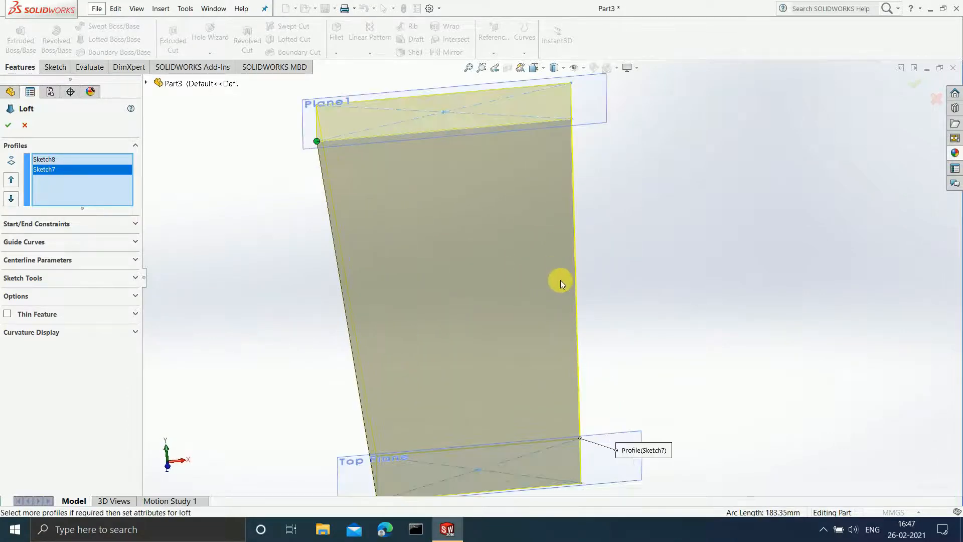
{"action": "scroll", "coordinate": [576, 333], "scroll_direction": "up", "scroll_amount": 3}
{"action": "scroll", "coordinate": [579, 330], "scroll_direction": "down", "scroll_amount": 1}
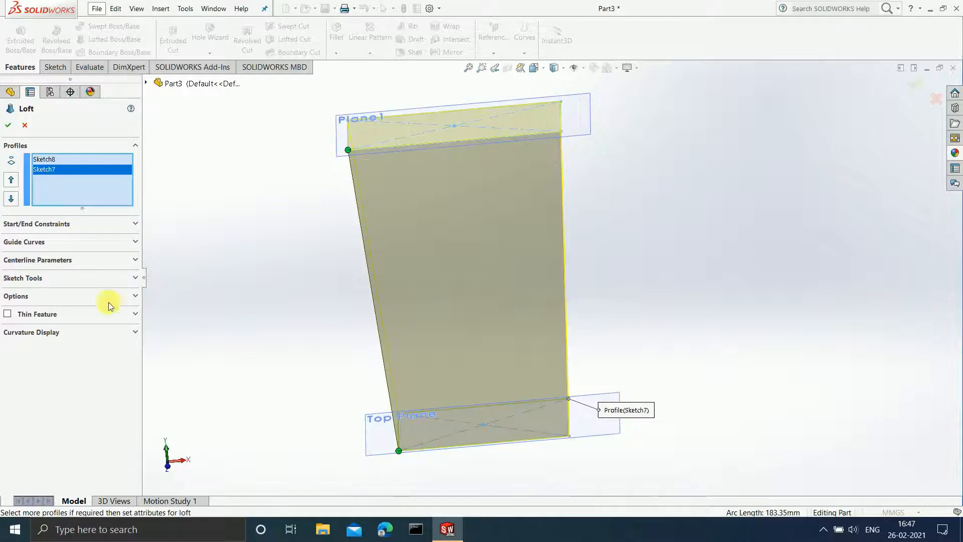
Make the loft a thin feature with the One-Direction wall type
{"action": "left_click", "coordinate": [7, 315]}
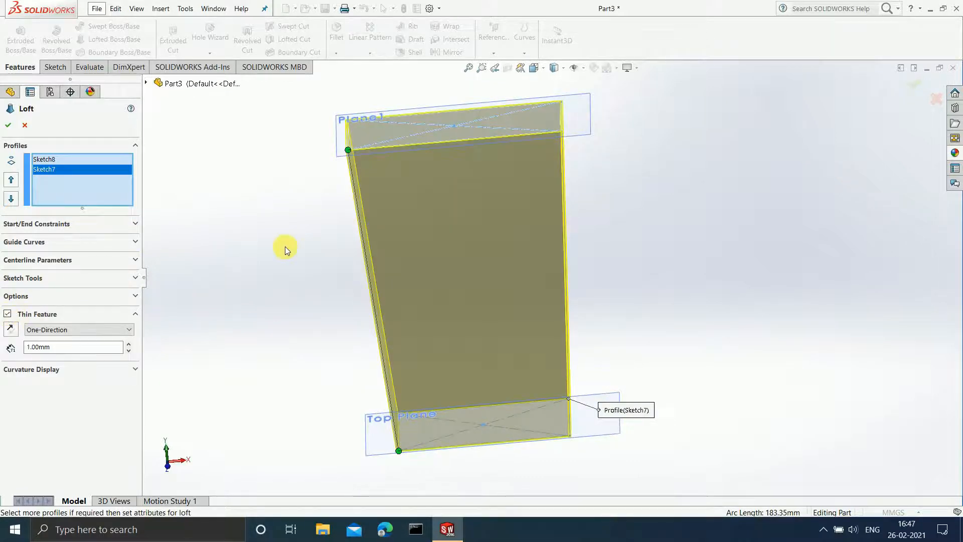
{"action": "middle_click_drag", "start_coordinate": [284, 247], "coordinate": [281, 313]}
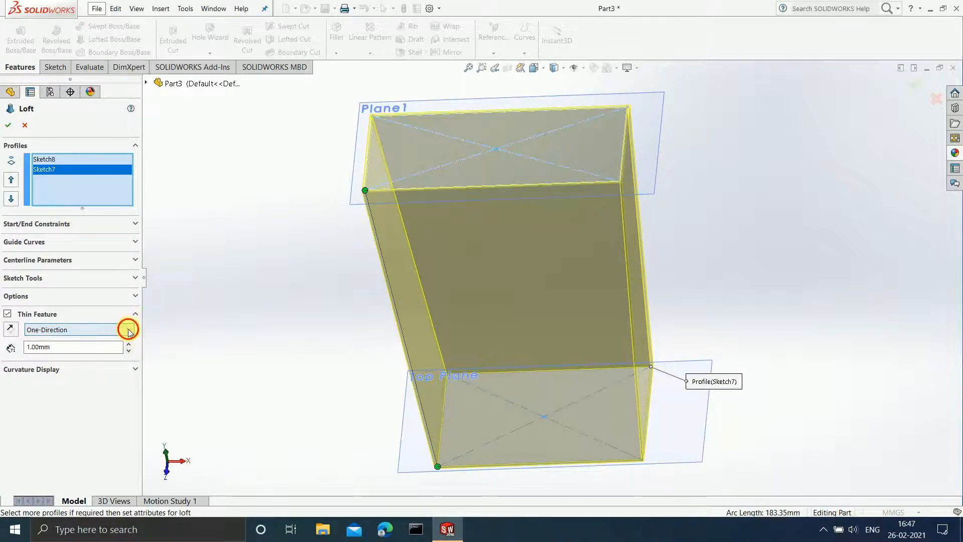
{"action": "left_click", "coordinate": [122, 330]}
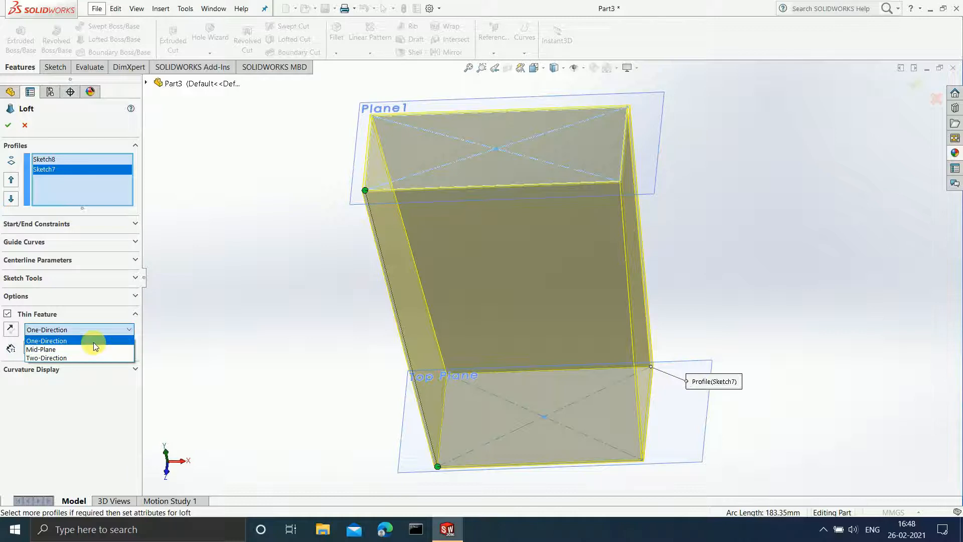
{"action": "left_click", "coordinate": [106, 332]}
{"action": "scroll", "coordinate": [377, 173], "scroll_direction": "down", "scroll_amount": 3}
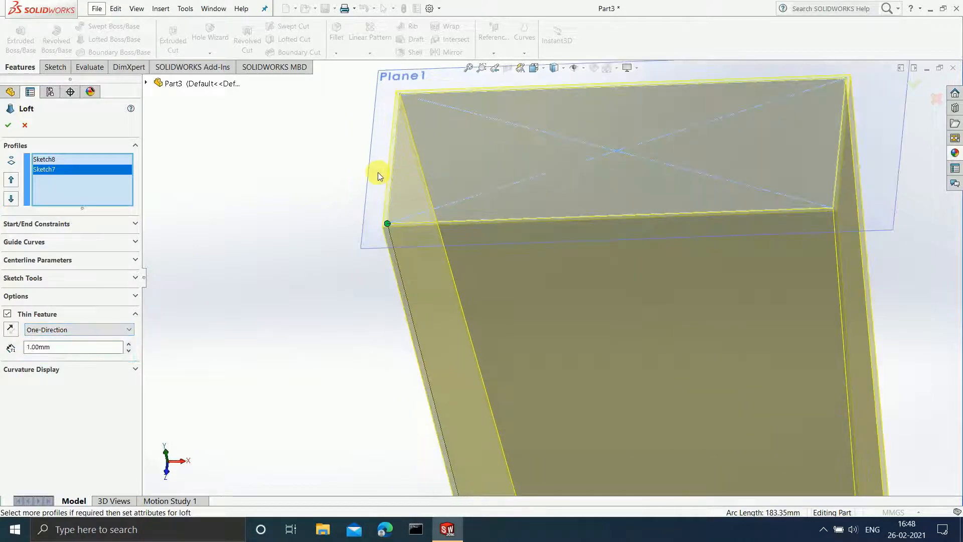
{"action": "scroll", "coordinate": [377, 172], "scroll_direction": "down", "scroll_amount": 5}
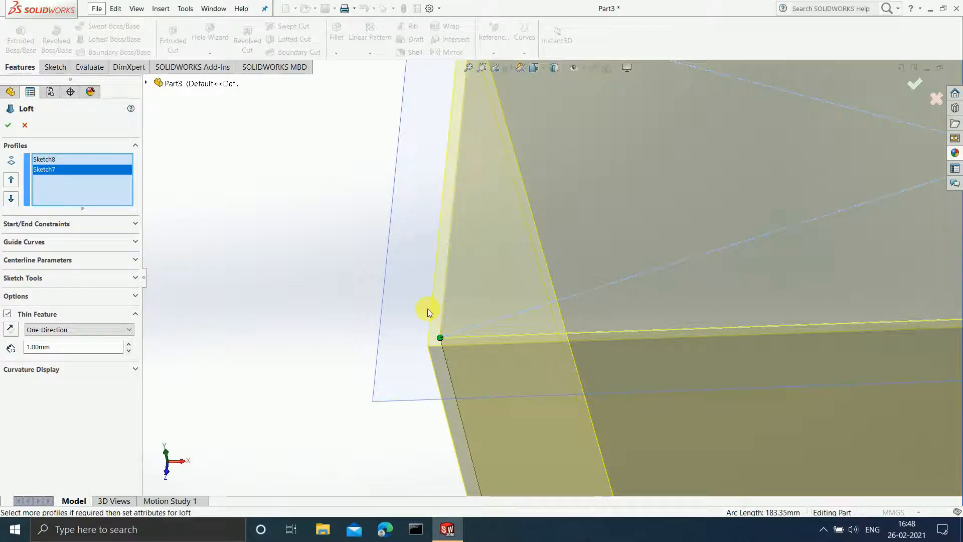
Reverse the thin wall direction so the thickness is added inside the rectangle profiles
{"action": "left_click", "coordinate": [11, 329]}
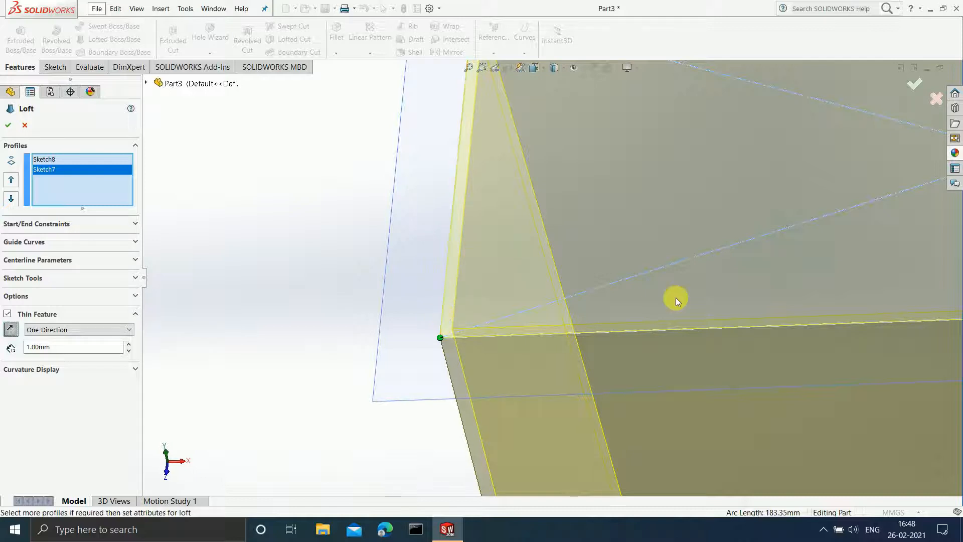
{"action": "scroll", "coordinate": [635, 266], "scroll_direction": "up", "scroll_amount": 2}
{"action": "scroll", "coordinate": [636, 266], "scroll_direction": "down", "scroll_amount": 3}
{"action": "scroll", "coordinate": [636, 265], "scroll_direction": "up", "scroll_amount": 2}
{"action": "scroll", "coordinate": [636, 264], "scroll_direction": "up", "scroll_amount": 1}
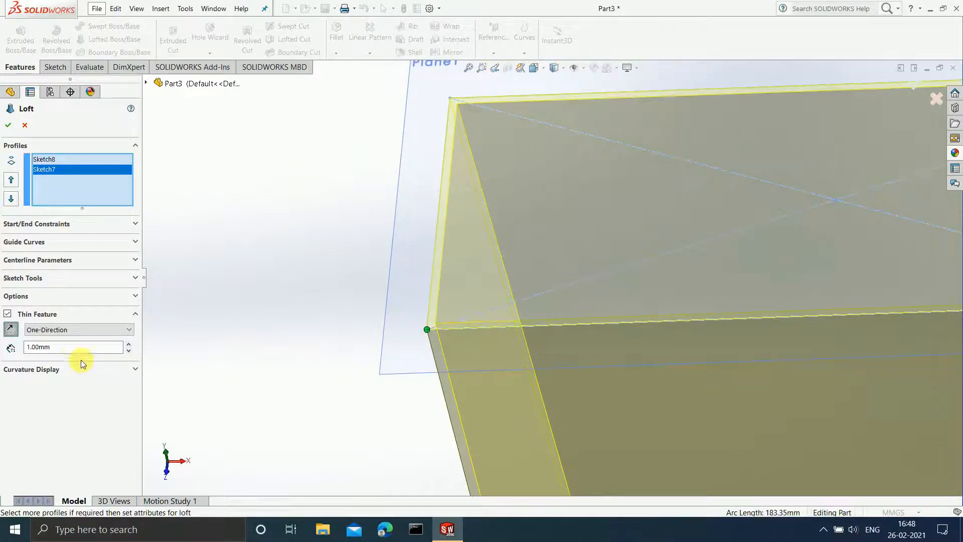
Set the thin wall thickness of the loft to 2 mm
{"action": "double_click", "coordinate": [65, 346]}
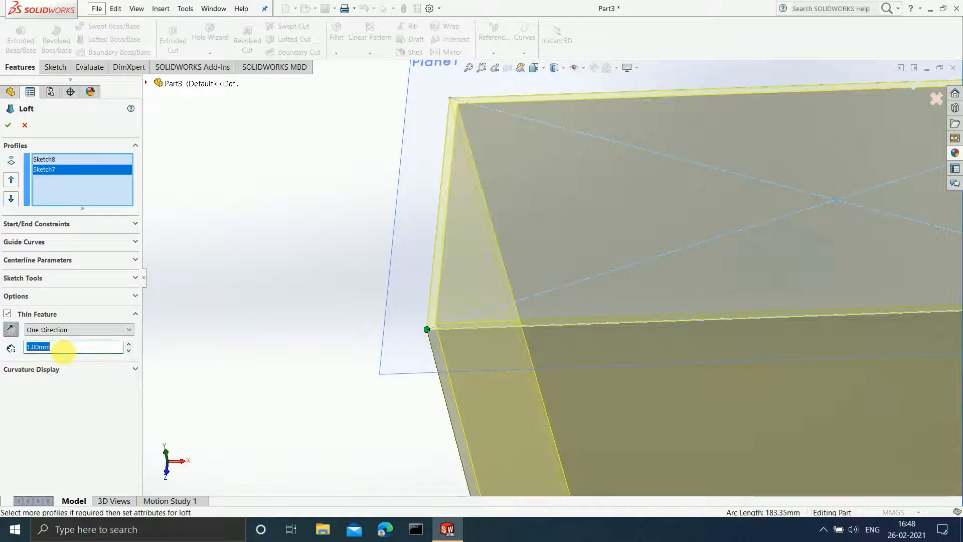
{"action": "type", "text": "2"}
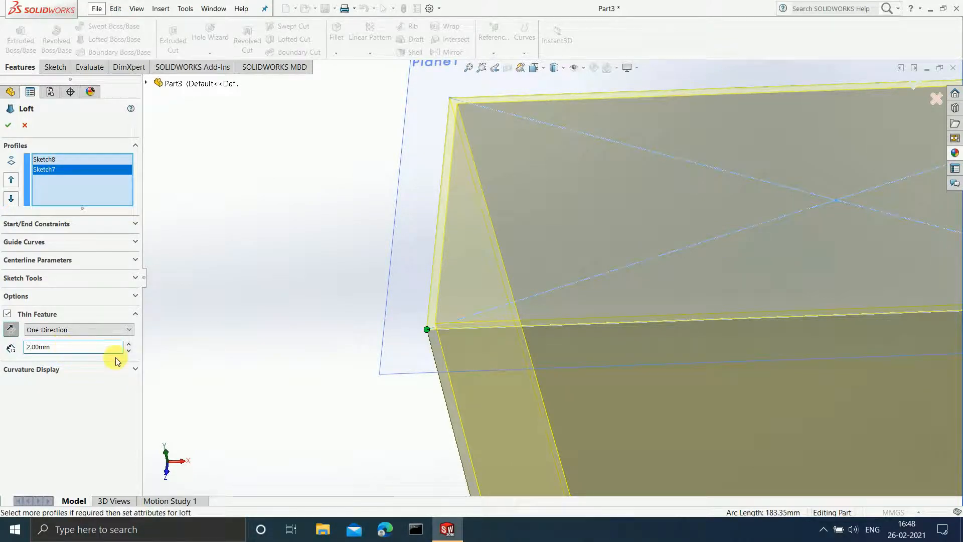
{"action": "scroll", "coordinate": [670, 297], "scroll_direction": "up", "scroll_amount": 1}
{"action": "scroll", "coordinate": [956, 328], "scroll_direction": "up", "scroll_amount": 1}
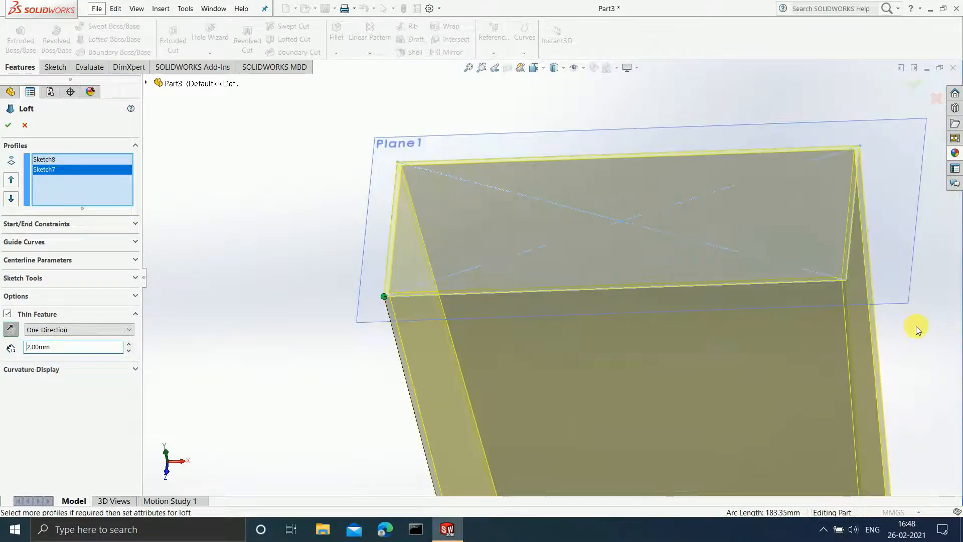
{"action": "scroll", "coordinate": [915, 327], "scroll_direction": "down", "scroll_amount": 3}
{"action": "scroll", "coordinate": [561, 273], "scroll_direction": "up", "scroll_amount": 4}
{"action": "scroll", "coordinate": [381, 270], "scroll_direction": "down", "scroll_amount": 2}
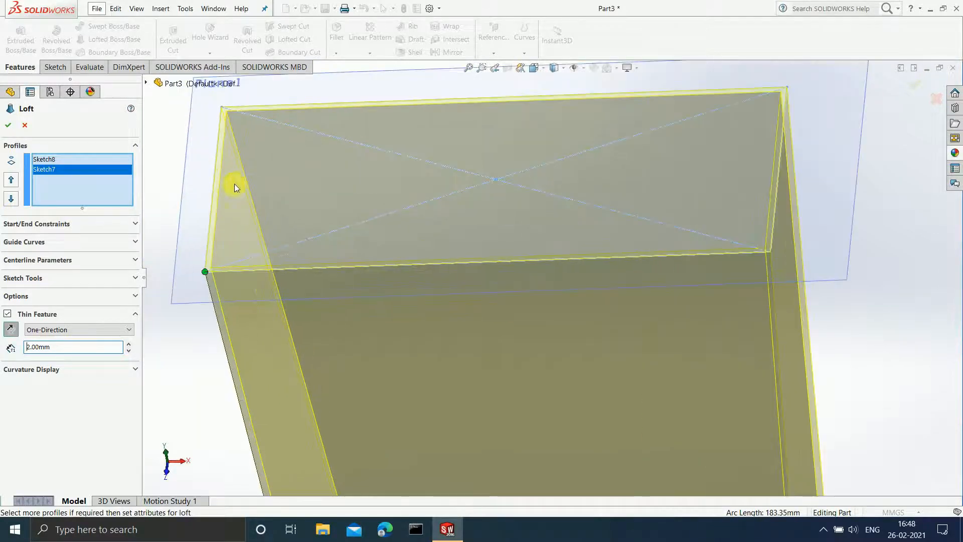
Change the loft's thin wall type to Mid-Plane and check how the wall straddles the rectangle profile
{"action": "left_click", "coordinate": [120, 329]}
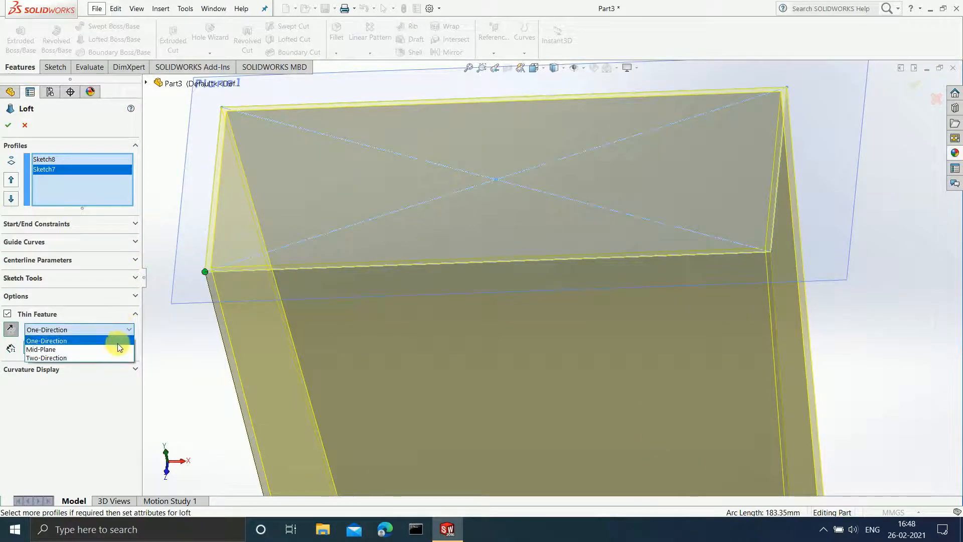
{"action": "left_click", "coordinate": [117, 349]}
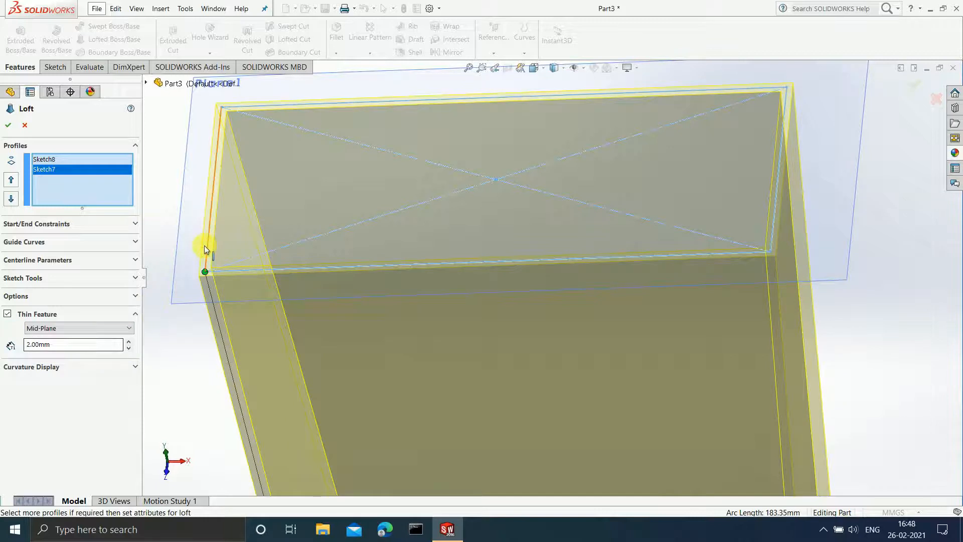
{"action": "scroll", "coordinate": [221, 242], "scroll_direction": "down", "scroll_amount": 3}
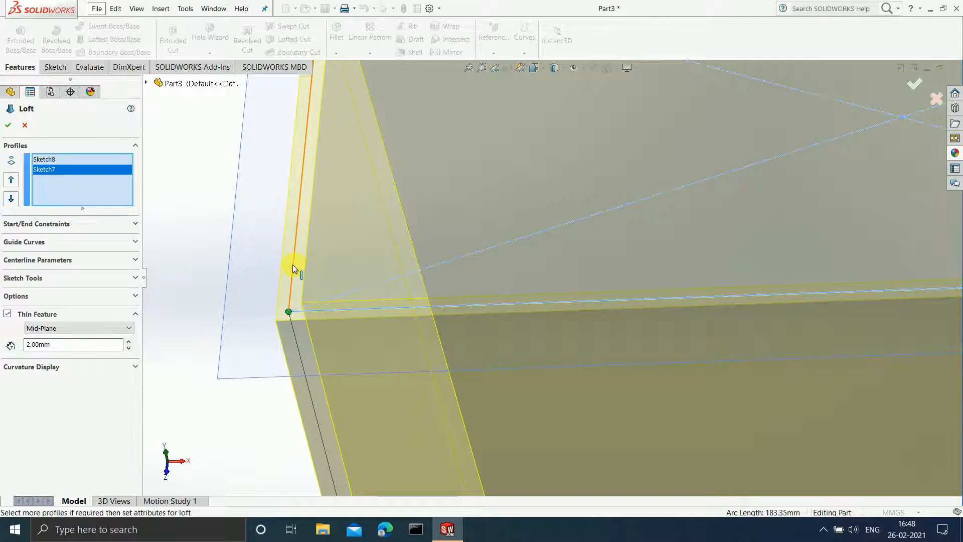
Make the thin loft wall Two-Direction with a Direction 2 thickness of 3 mm and create the loft
{"action": "left_click", "coordinate": [129, 328]}
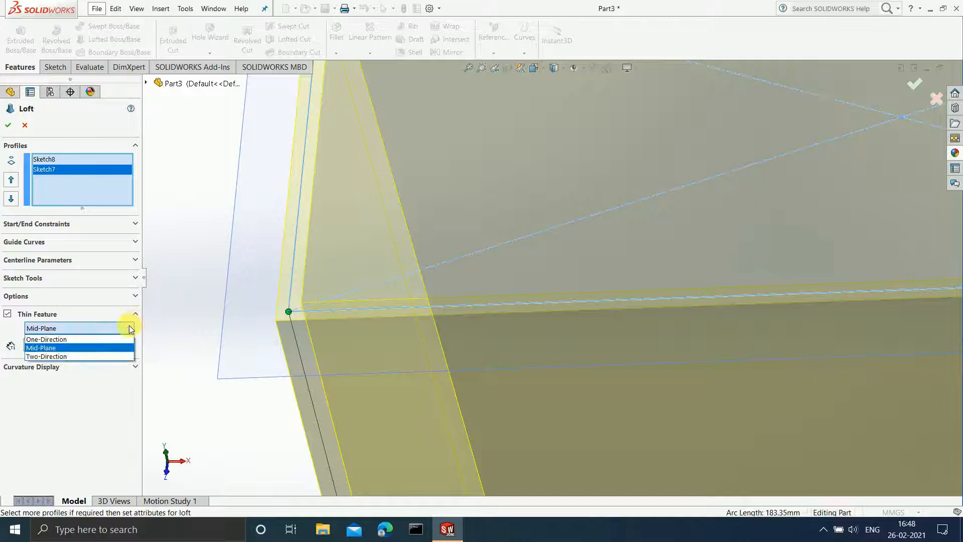
{"action": "left_click", "coordinate": [119, 355]}
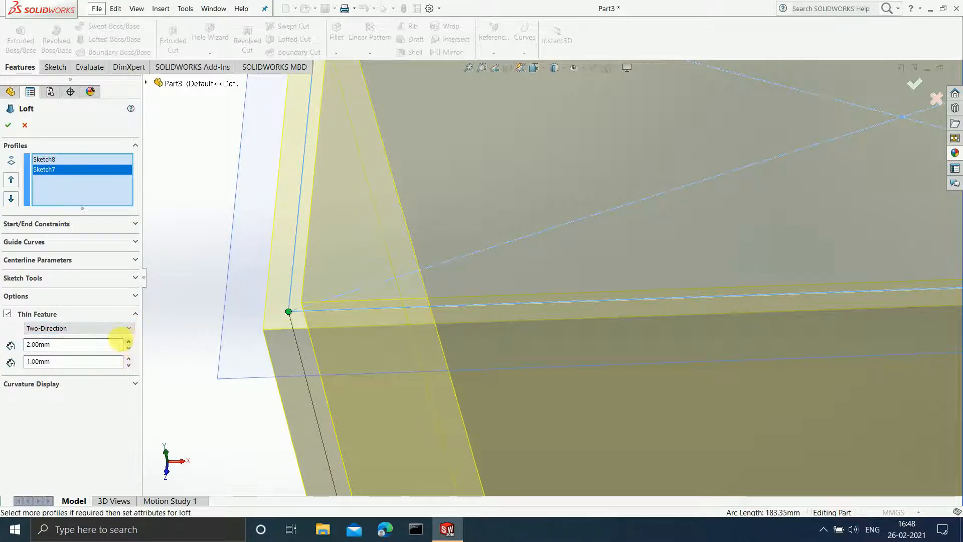
{"action": "left_click", "coordinate": [74, 348]}
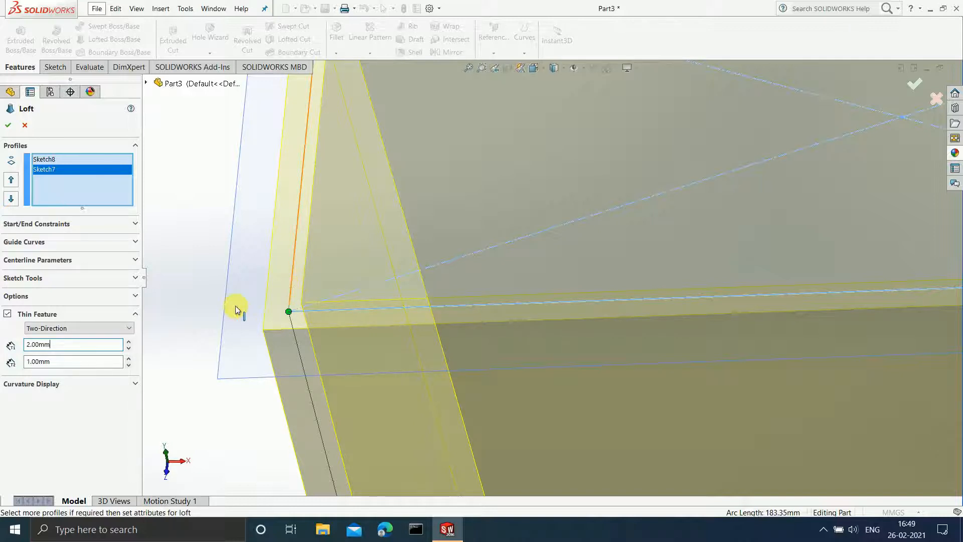
{"action": "left_click", "coordinate": [70, 362]}
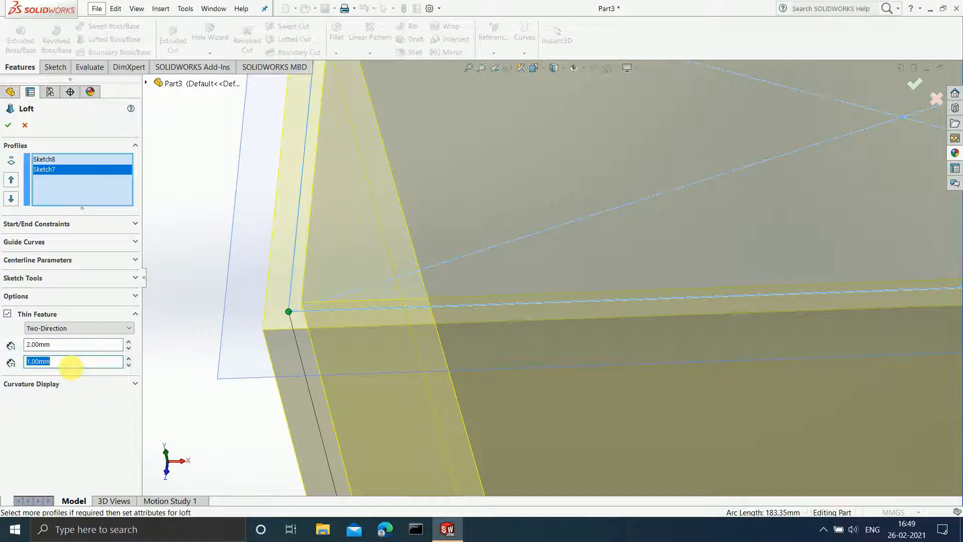
{"action": "type", "text": "3"}
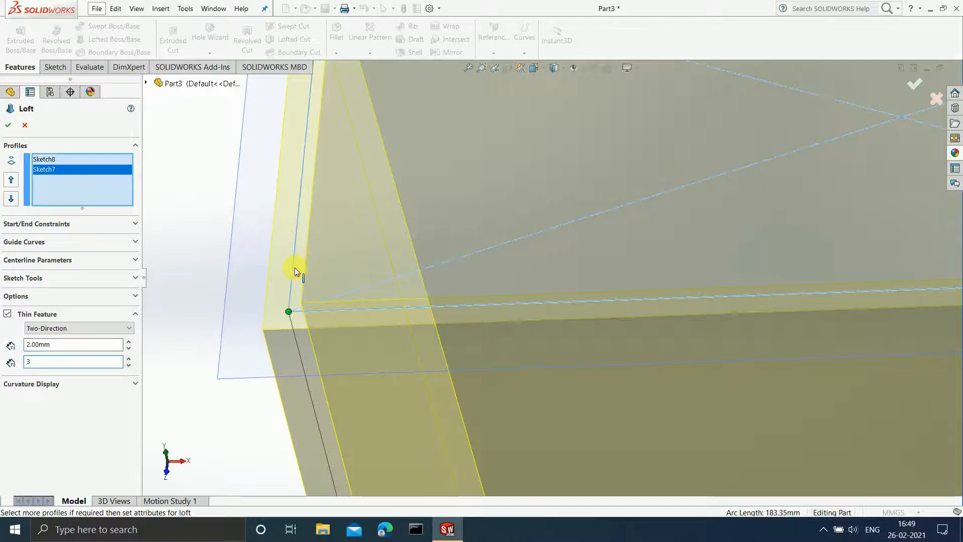
{"action": "key", "text": "Return"}
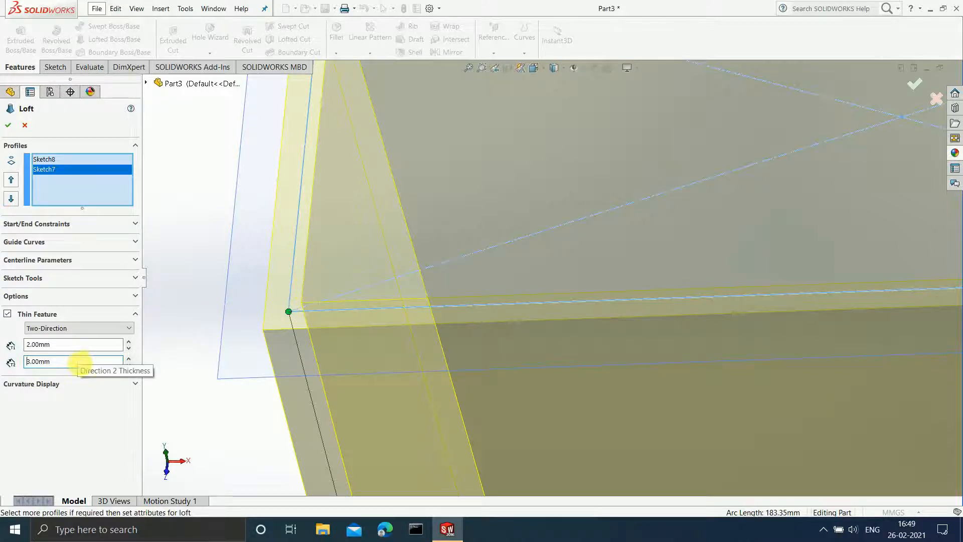
{"action": "double_click", "coordinate": [77, 361]}
{"action": "key", "text": "Return"}
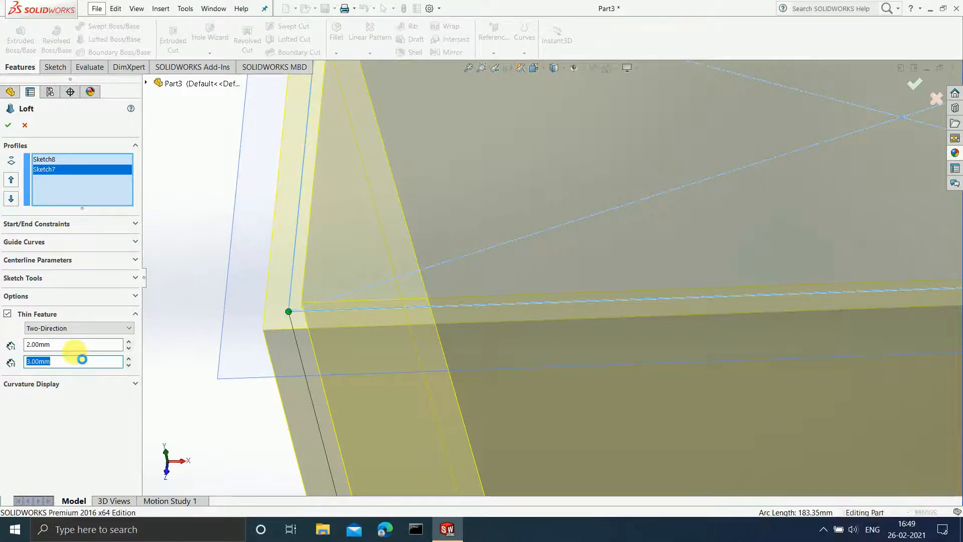
Inspect the hollow thin-walled loft and delete it, keeping its profile sketches
{"action": "scroll", "coordinate": [424, 277], "scroll_direction": "up", "scroll_amount": 2}
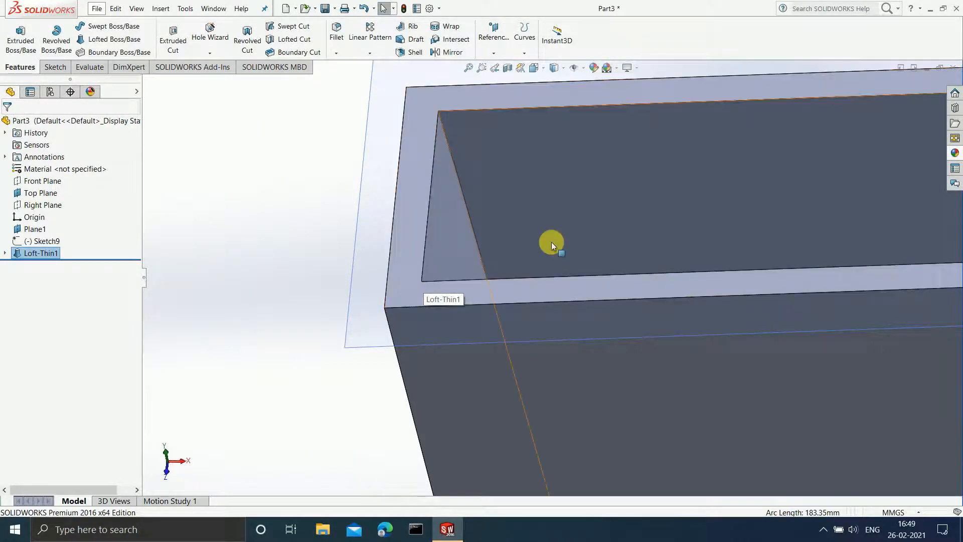
{"action": "scroll", "coordinate": [547, 258], "scroll_direction": "up", "scroll_amount": 2}
{"action": "scroll", "coordinate": [492, 281], "scroll_direction": "down", "scroll_amount": 2}
{"action": "scroll", "coordinate": [875, 313], "scroll_direction": "up", "scroll_amount": 4}
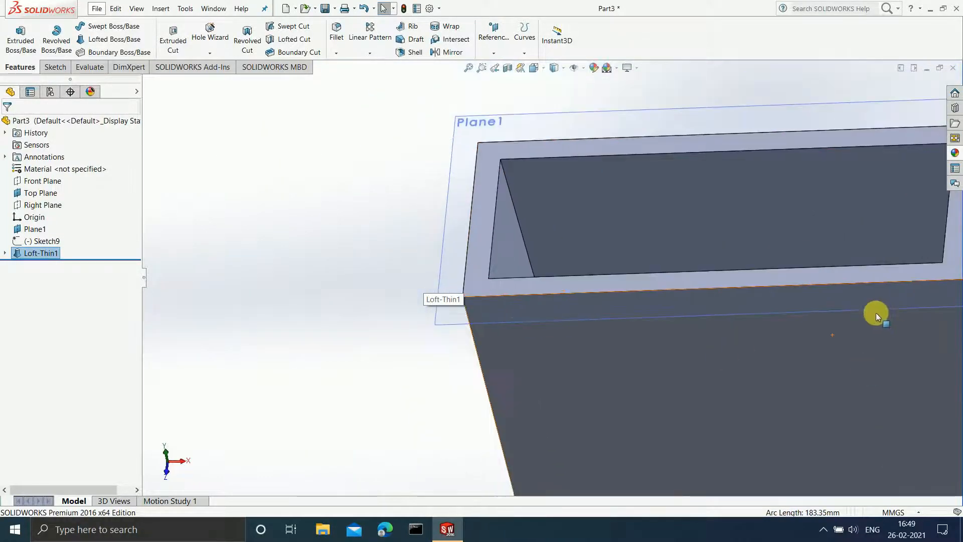
{"action": "scroll", "coordinate": [867, 325], "scroll_direction": "up", "scroll_amount": 2}
{"action": "middle_click_drag", "start_coordinate": [802, 370], "coordinate": [661, 318]}
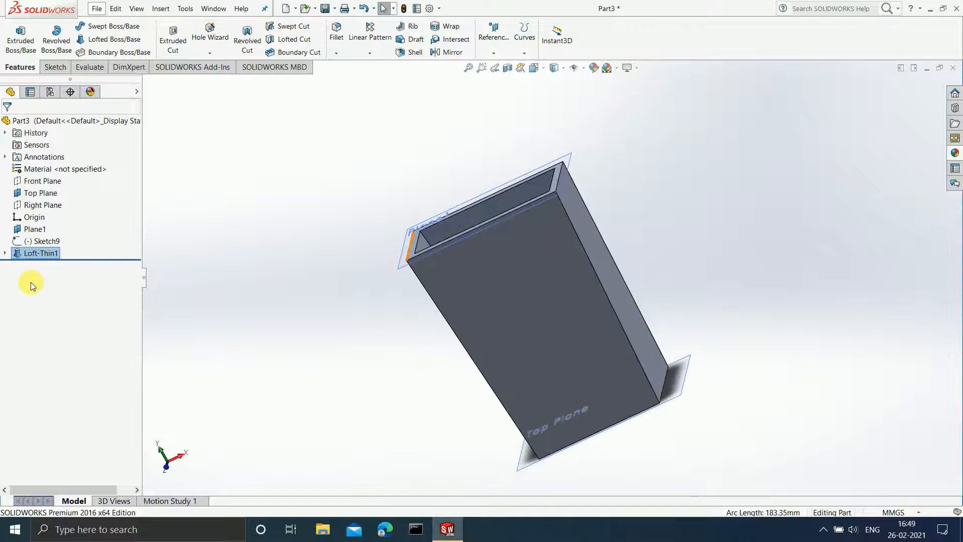
{"action": "right_click", "coordinate": [33, 254]}
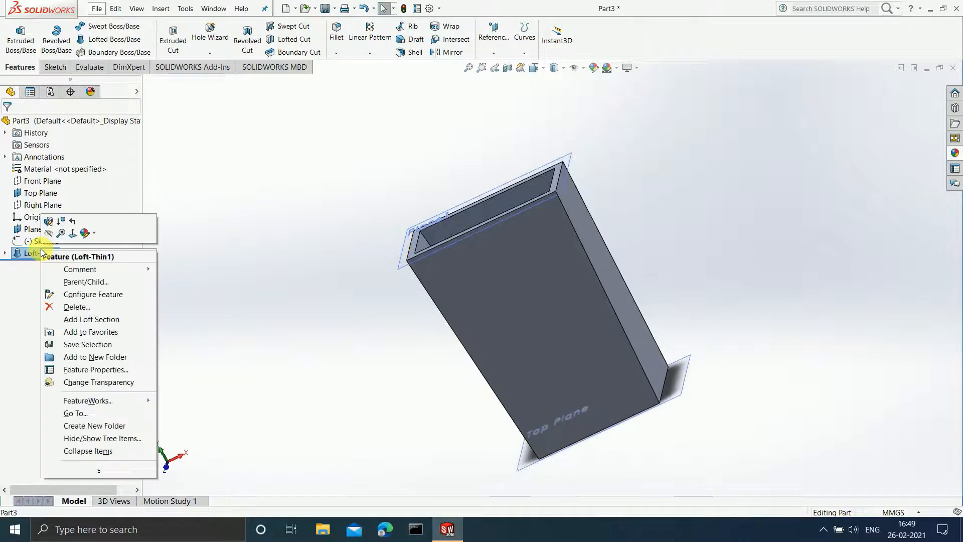
{"action": "left_click", "coordinate": [61, 306]}
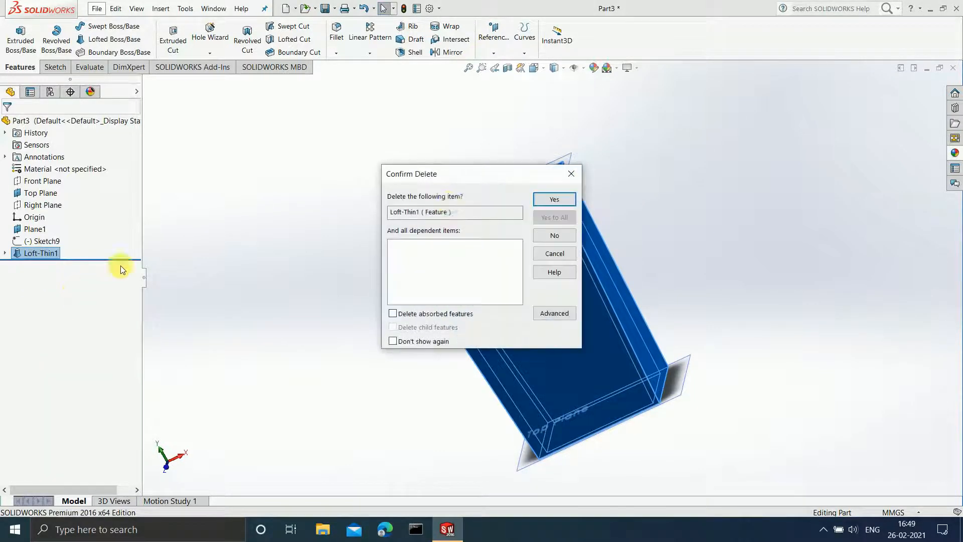
{"action": "left_click", "coordinate": [547, 199]}
{"action": "scroll", "coordinate": [632, 312], "scroll_direction": "up", "scroll_amount": 2}
{"action": "scroll", "coordinate": [632, 312], "scroll_direction": "down", "scroll_amount": 2}
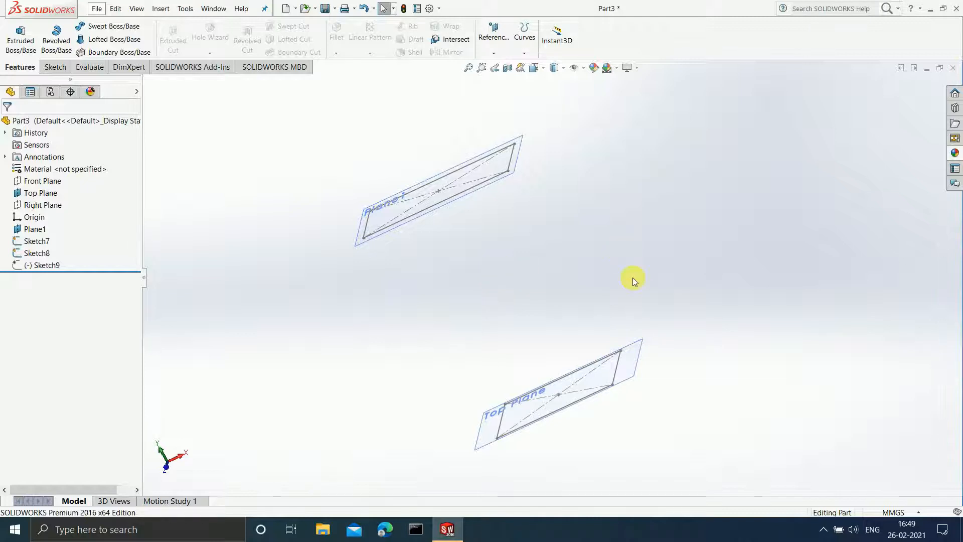
Start a lofted boss using the Top Plane rectangle and the Plane1 rectangle as profiles
{"action": "left_click", "coordinate": [112, 42]}
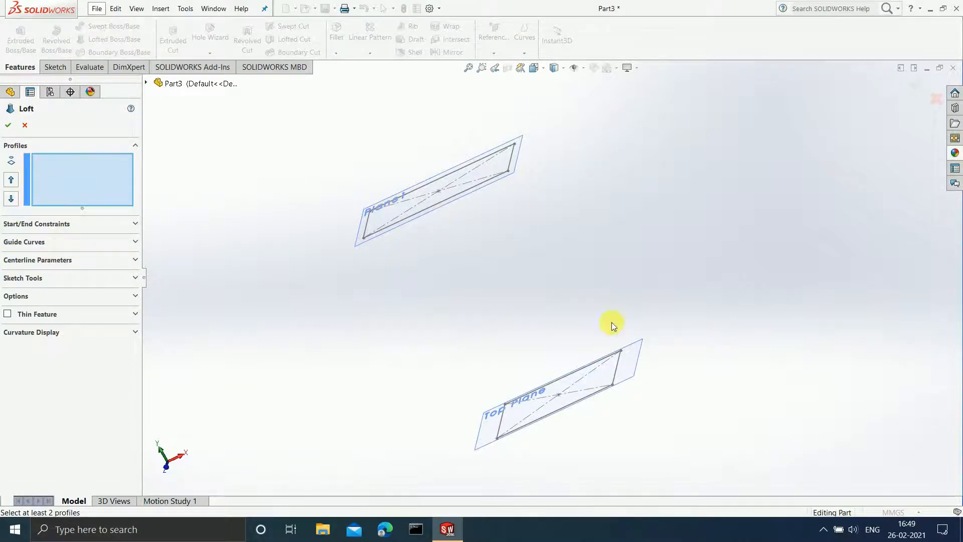
{"action": "left_click", "coordinate": [617, 375]}
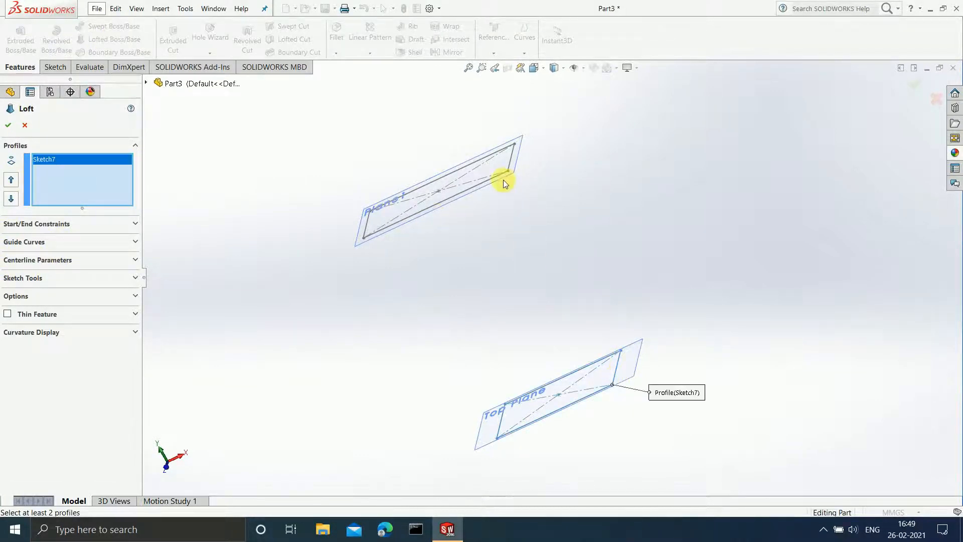
{"action": "left_click", "coordinate": [510, 162]}
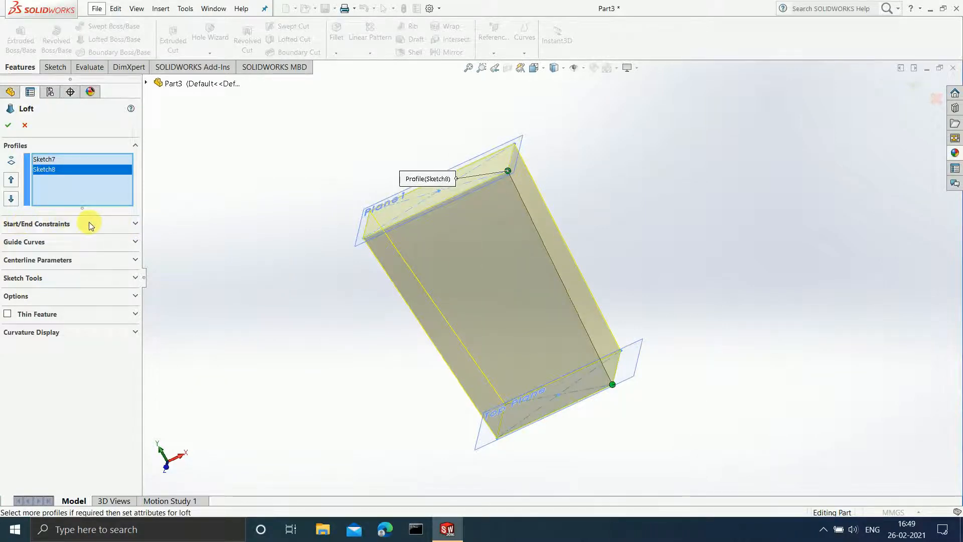
Set the loft's start constraint at the Top Plane rectangle to Normal To Profile and examine the curved sides
{"action": "left_click", "coordinate": [125, 225]}
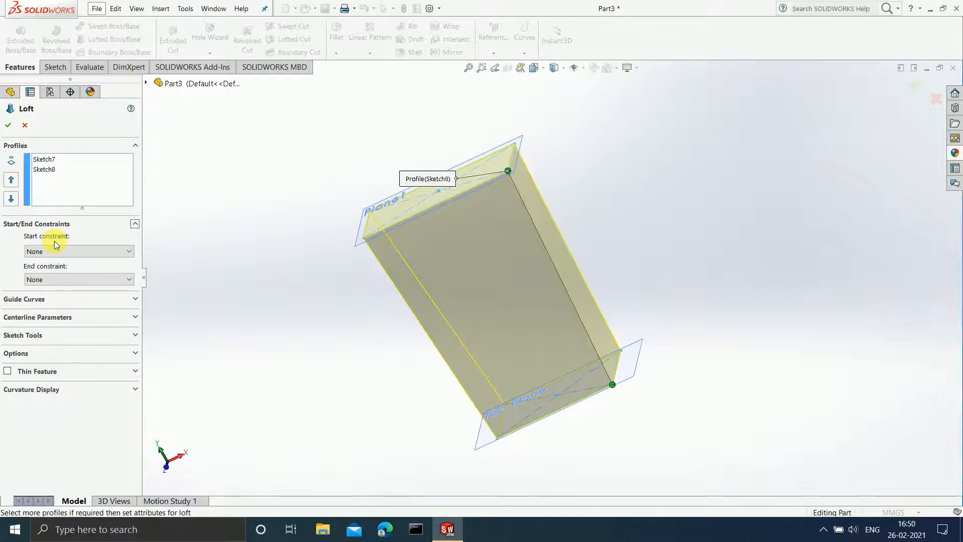
{"action": "left_click", "coordinate": [43, 160]}
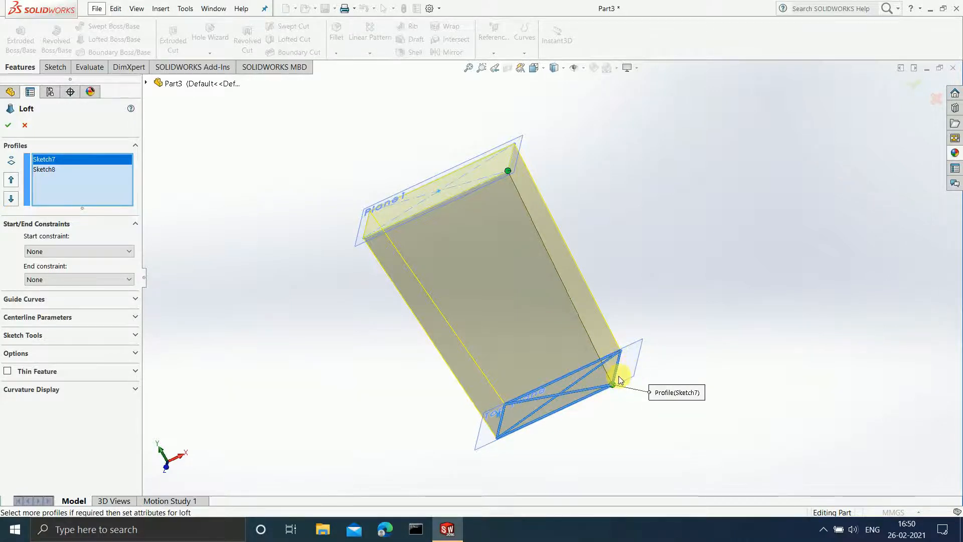
{"action": "scroll", "coordinate": [620, 380], "scroll_direction": "down", "scroll_amount": 4}
{"action": "middle_click_drag", "start_coordinate": [485, 341], "coordinate": [455, 316]}
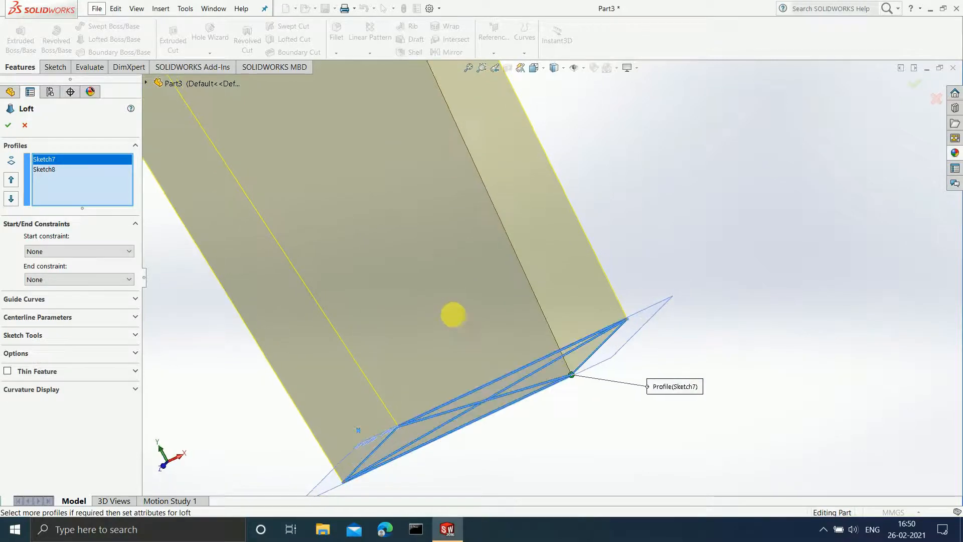
{"action": "left_click", "coordinate": [58, 251]}
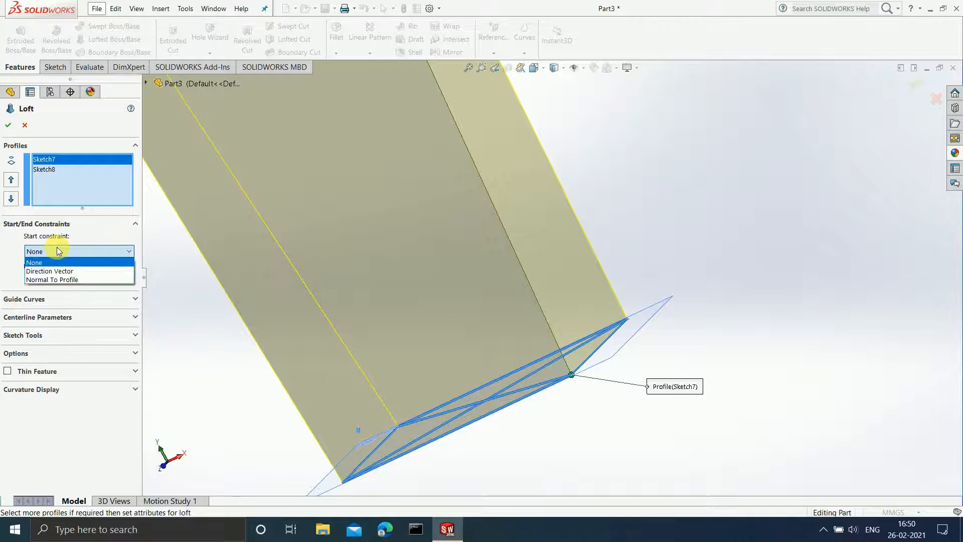
{"action": "left_click", "coordinate": [59, 279]}
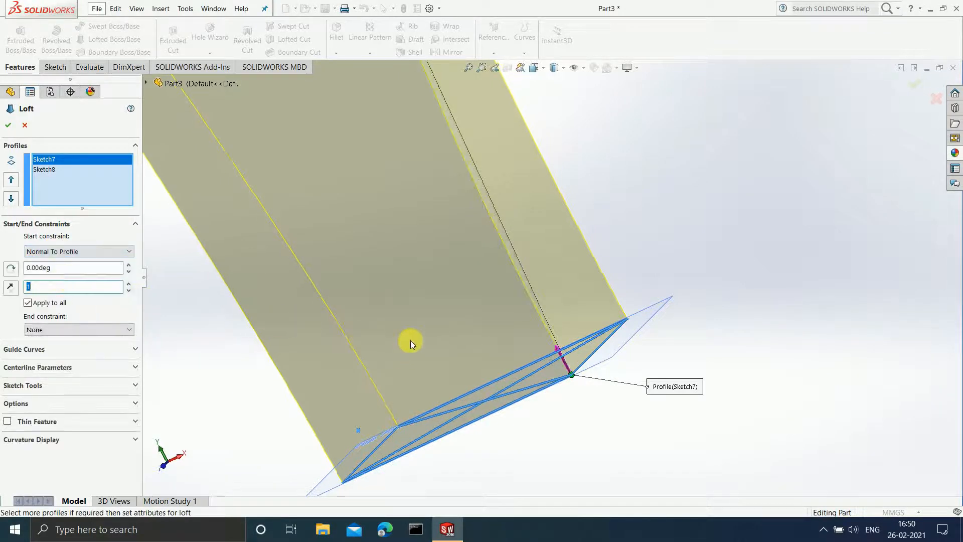
{"action": "middle_click_drag", "start_coordinate": [410, 341], "coordinate": [421, 305]}
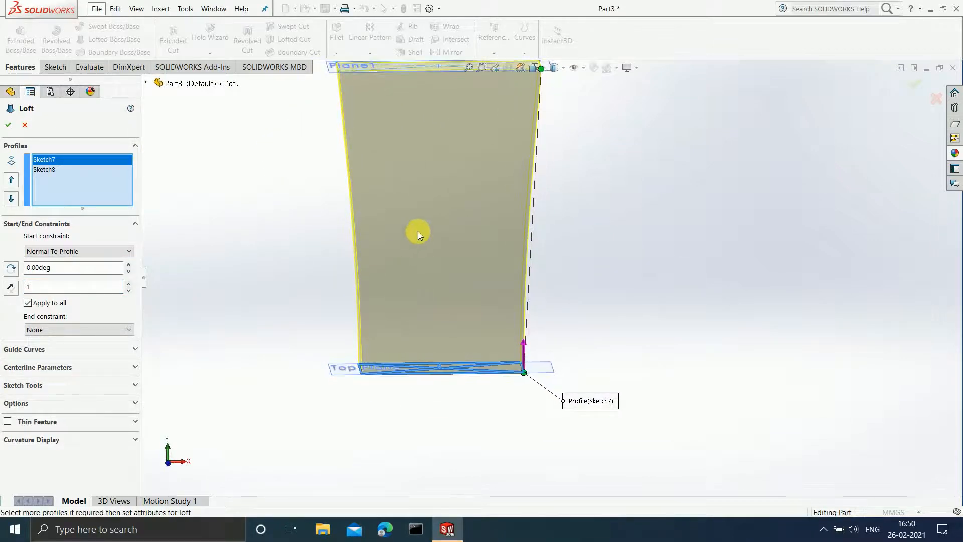
{"action": "scroll", "coordinate": [418, 229], "scroll_direction": "up", "scroll_amount": 2}
{"action": "scroll", "coordinate": [425, 215], "scroll_direction": "down", "scroll_amount": 2}
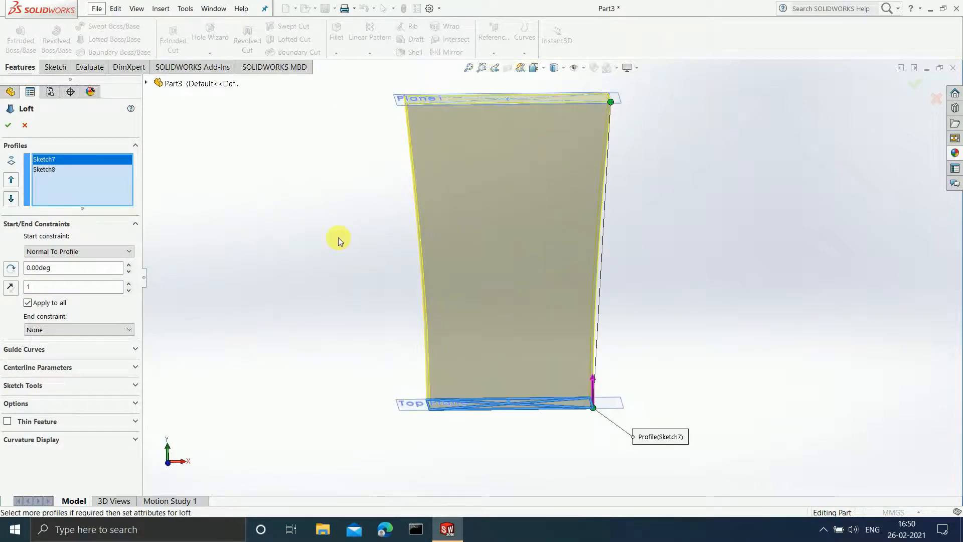
Switch the start constraint to None for comparison and reapply Normal To Profile, examining the tangency at the Top Plane rectangle
{"action": "left_click", "coordinate": [129, 249]}
{"action": "left_click", "coordinate": [125, 262]}
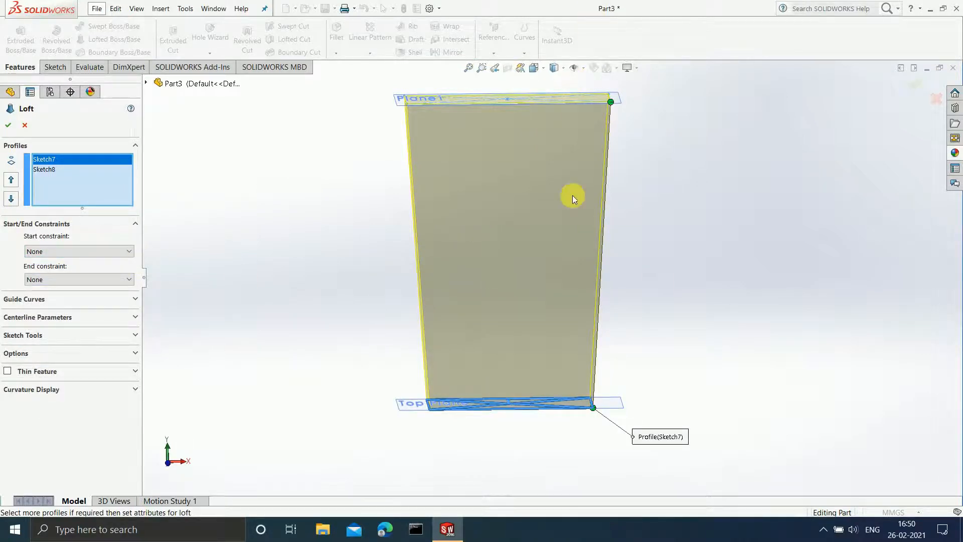
{"action": "left_click", "coordinate": [99, 251]}
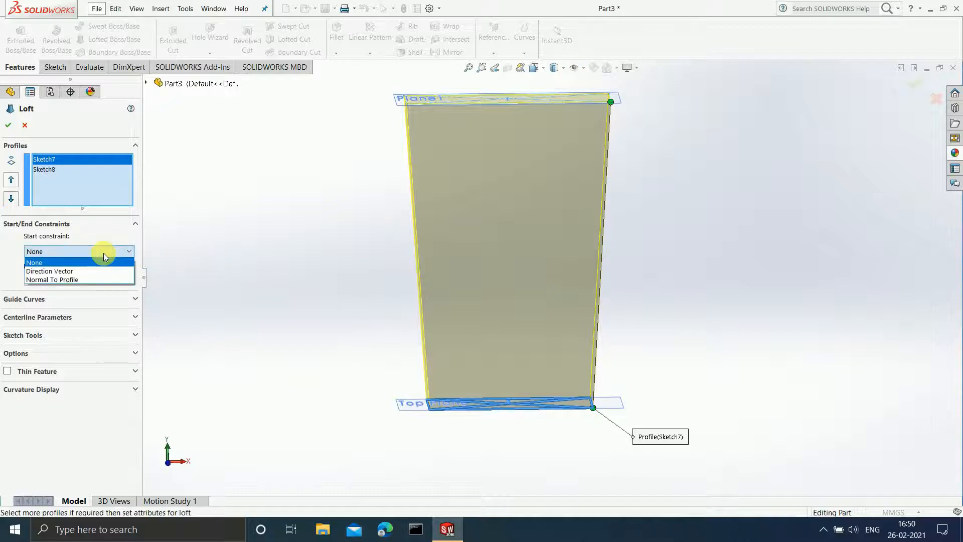
{"action": "left_click", "coordinate": [105, 279]}
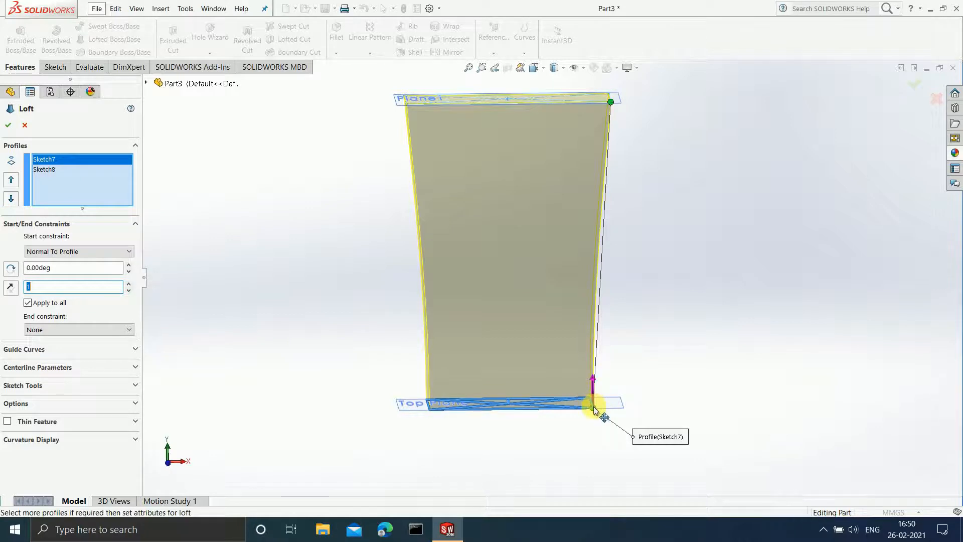
{"action": "scroll", "coordinate": [593, 403], "scroll_direction": "down", "scroll_amount": 2}
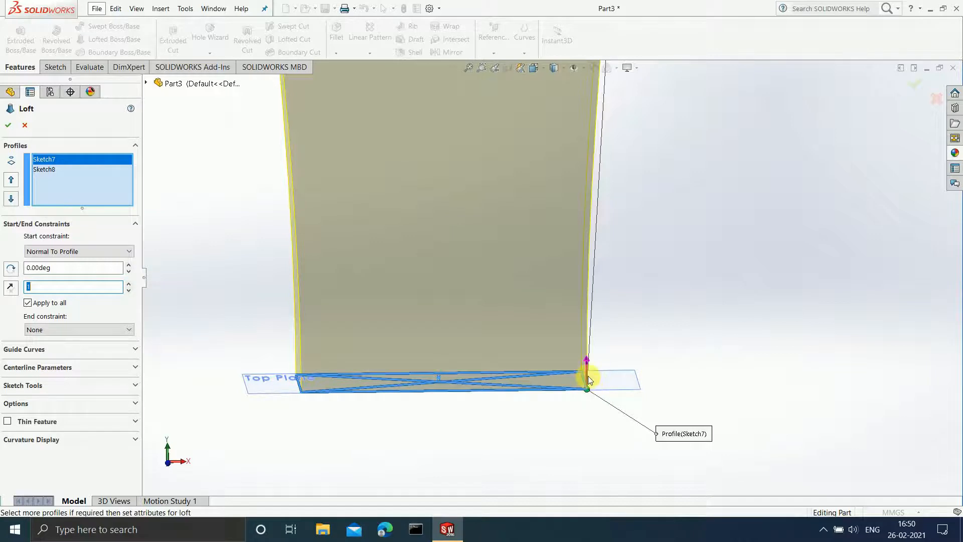
{"action": "scroll", "coordinate": [582, 146], "scroll_direction": "up", "scroll_amount": 4}
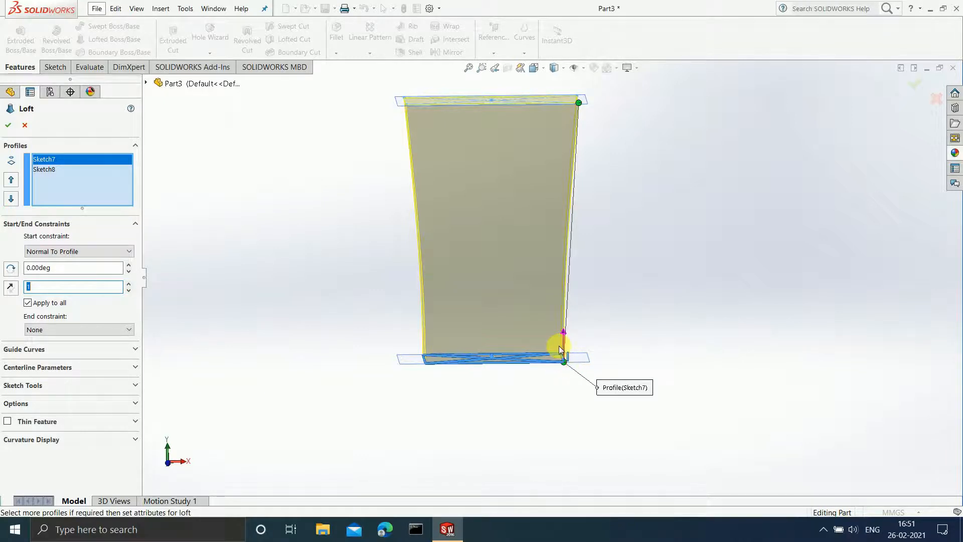
{"action": "scroll", "coordinate": [562, 351], "scroll_direction": "down", "scroll_amount": 3}
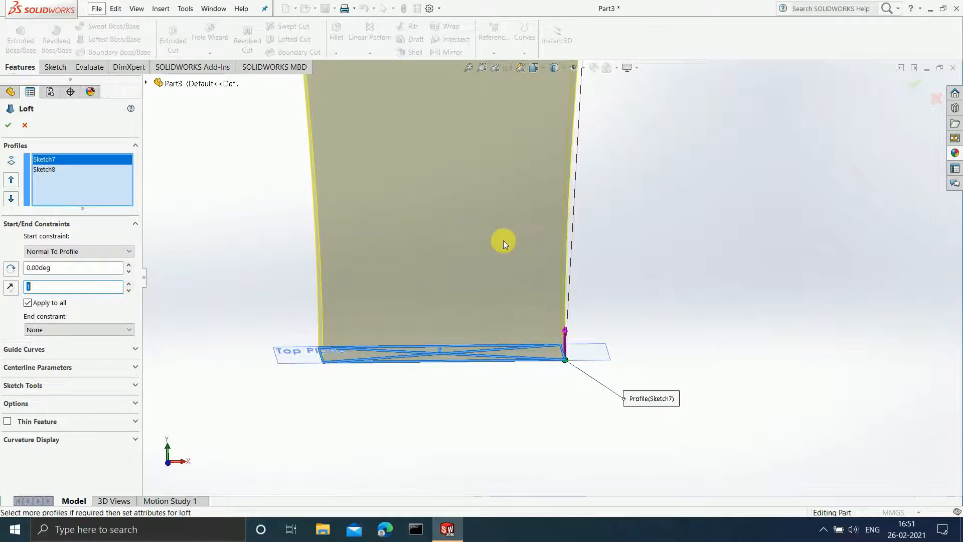
{"action": "scroll", "coordinate": [473, 168], "scroll_direction": "up", "scroll_amount": 4}
{"action": "scroll", "coordinate": [474, 159], "scroll_direction": "down", "scroll_amount": 2}
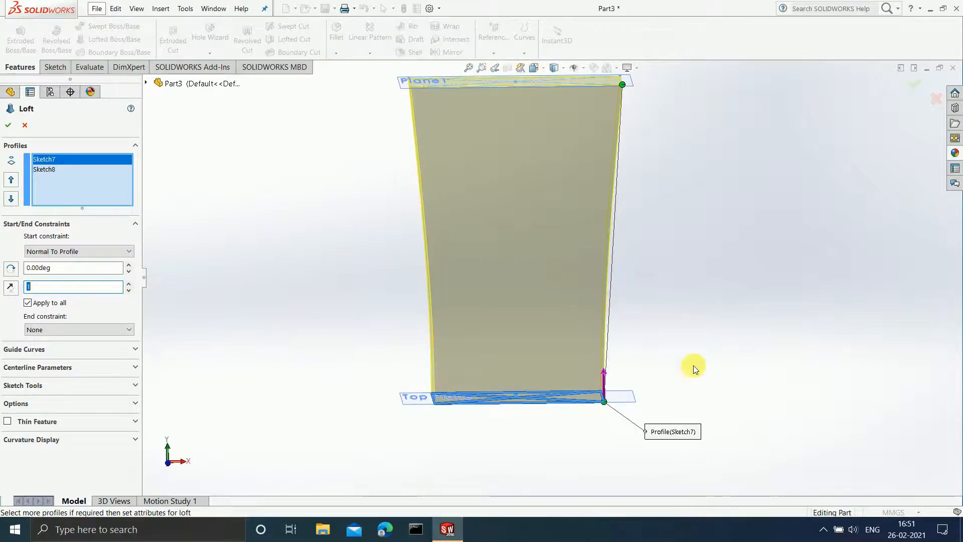
Set the loft's start constraint back to None
{"action": "left_click", "coordinate": [107, 254]}
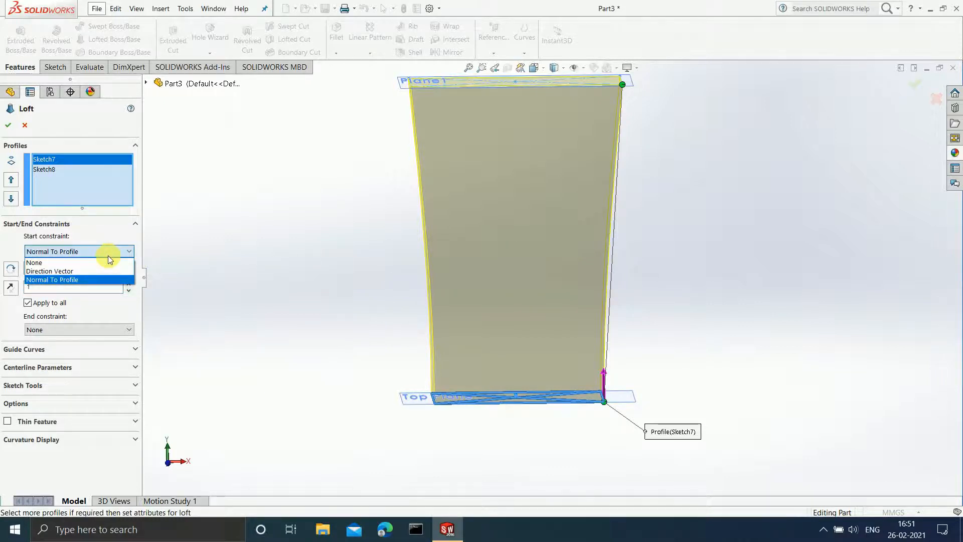
{"action": "left_click", "coordinate": [107, 261]}
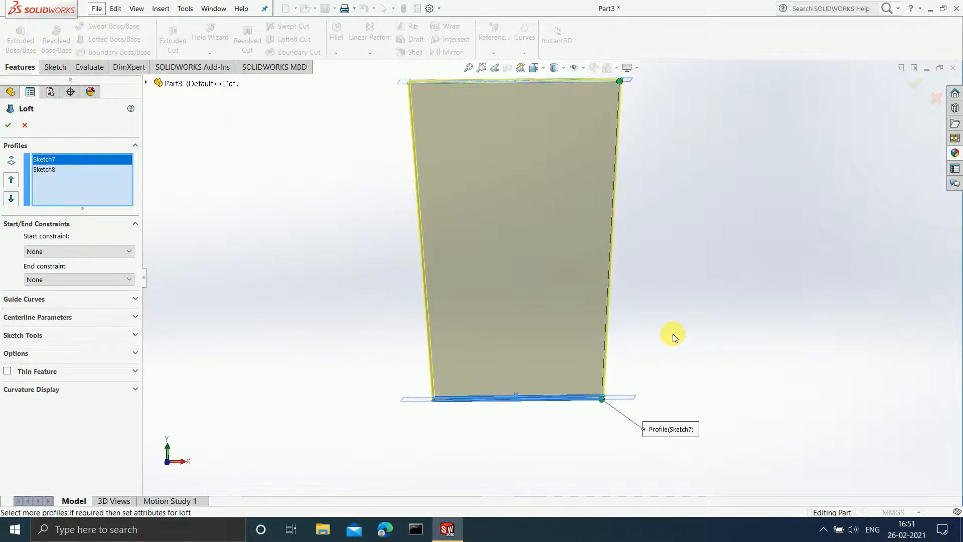
Reselect the Plane1 rectangle as the second loft profile and align its connector with the matching corner of the Top Plane rectangle
{"action": "scroll", "coordinate": [477, 282], "scroll_direction": "up", "scroll_amount": 3}
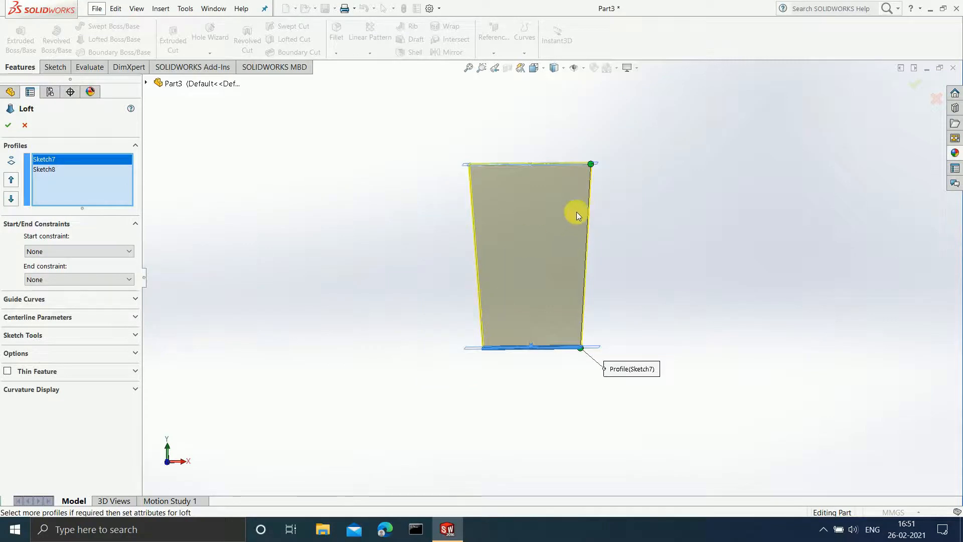
{"action": "scroll", "coordinate": [580, 205], "scroll_direction": "down", "scroll_amount": 2}
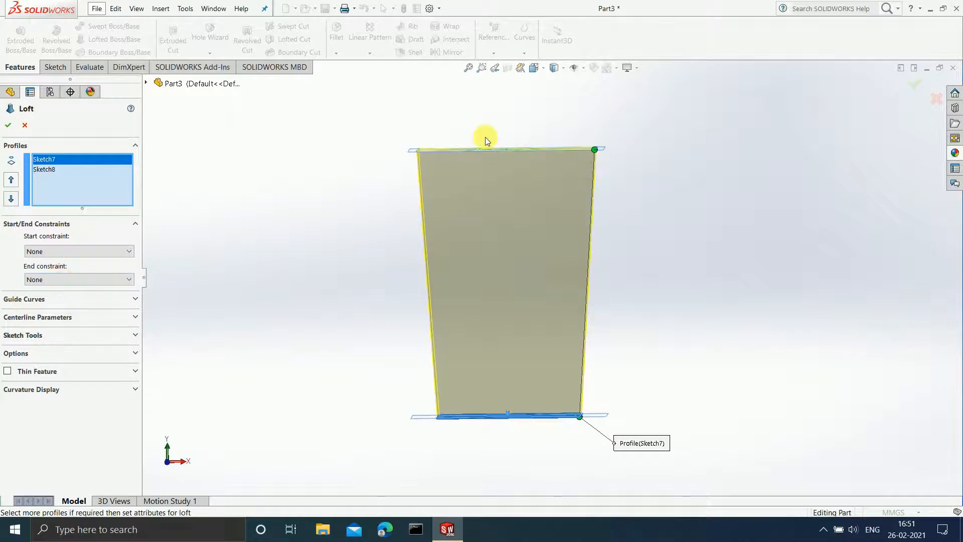
{"action": "left_click", "coordinate": [474, 149]}
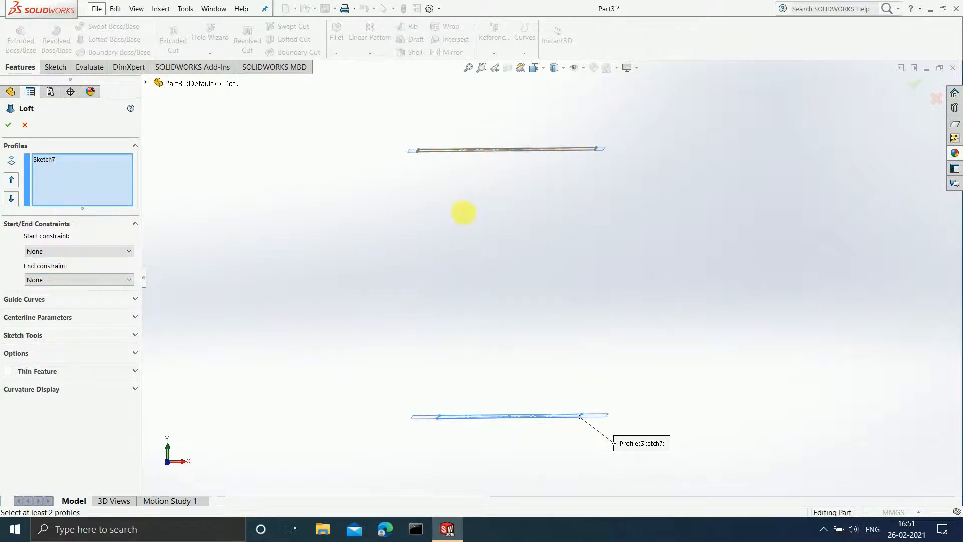
{"action": "left_click", "coordinate": [112, 274]}
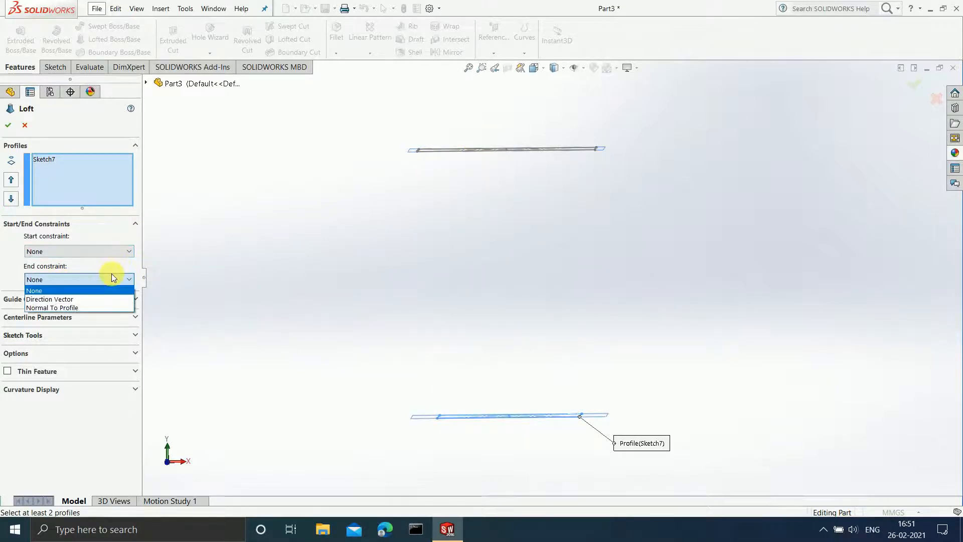
{"action": "left_click", "coordinate": [119, 261]}
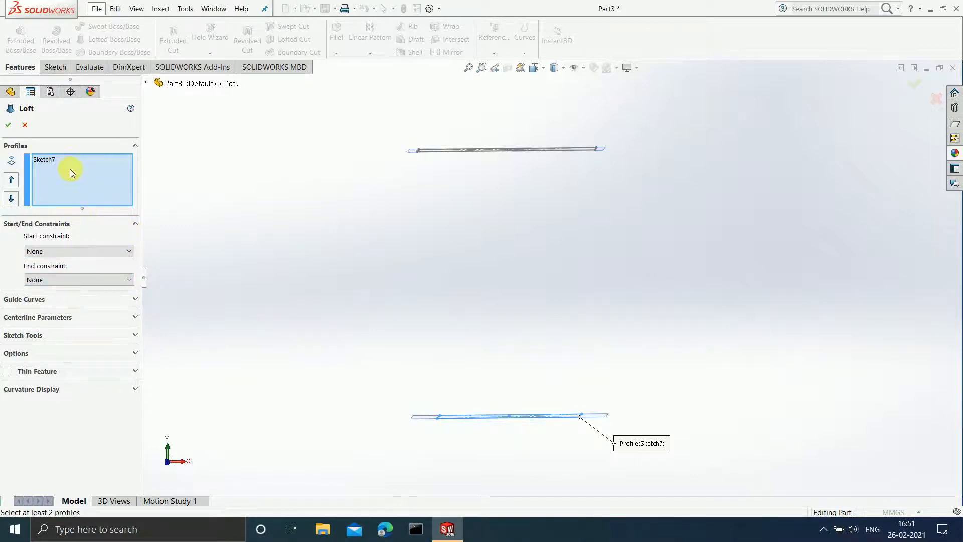
{"action": "left_click", "coordinate": [475, 150]}
{"action": "middle_click_drag", "start_coordinate": [294, 299], "coordinate": [357, 368]}
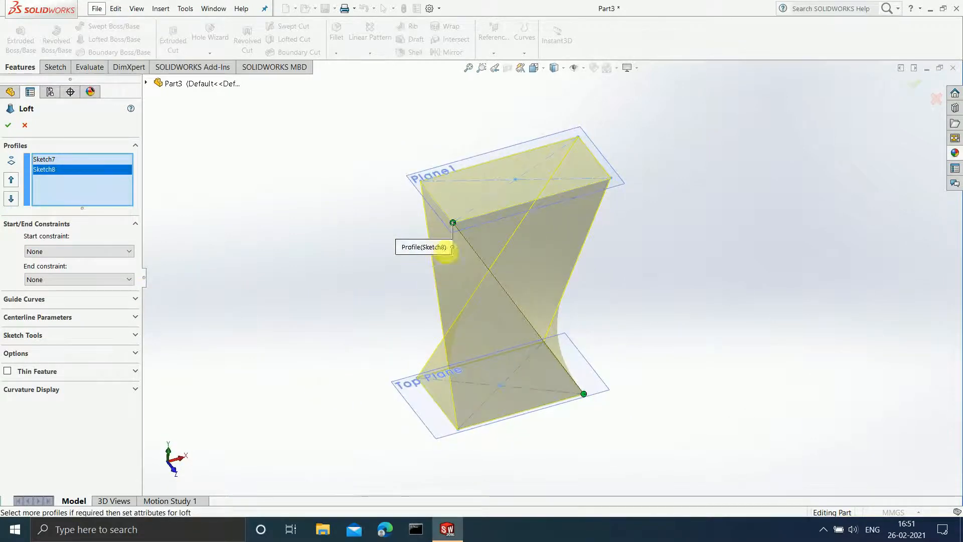
{"action": "left_click_drag", "start_coordinate": [453, 222], "coordinate": [560, 217]}
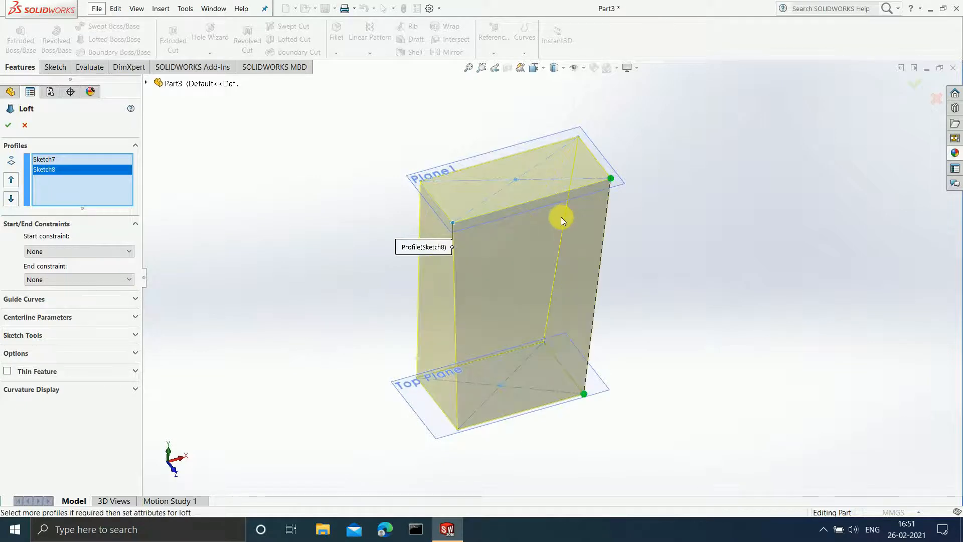
Set the loft's end constraint at the Plane1 rectangle to Normal To Profile and examine the curved sides
{"action": "left_click", "coordinate": [124, 279]}
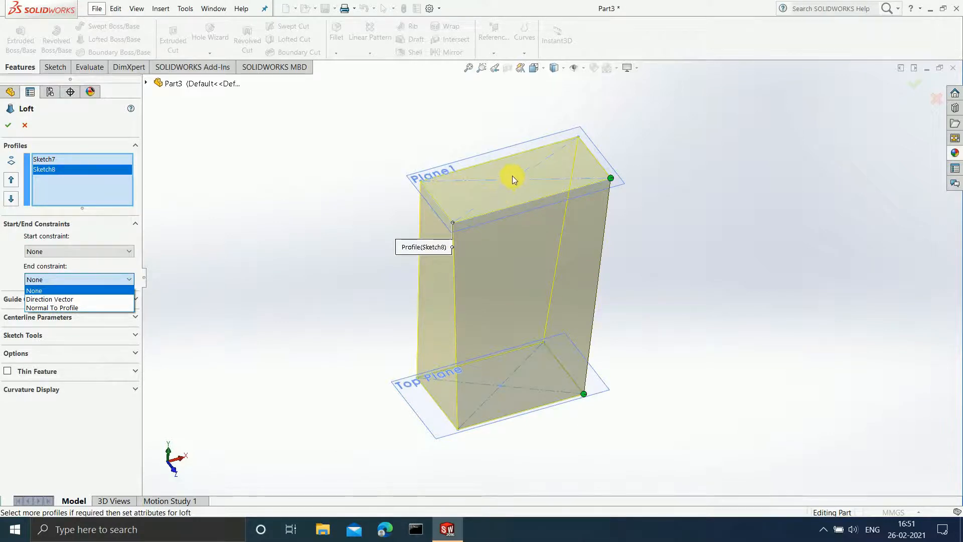
{"action": "left_click", "coordinate": [77, 307]}
{"action": "middle_click_drag", "start_coordinate": [645, 258], "coordinate": [625, 179]}
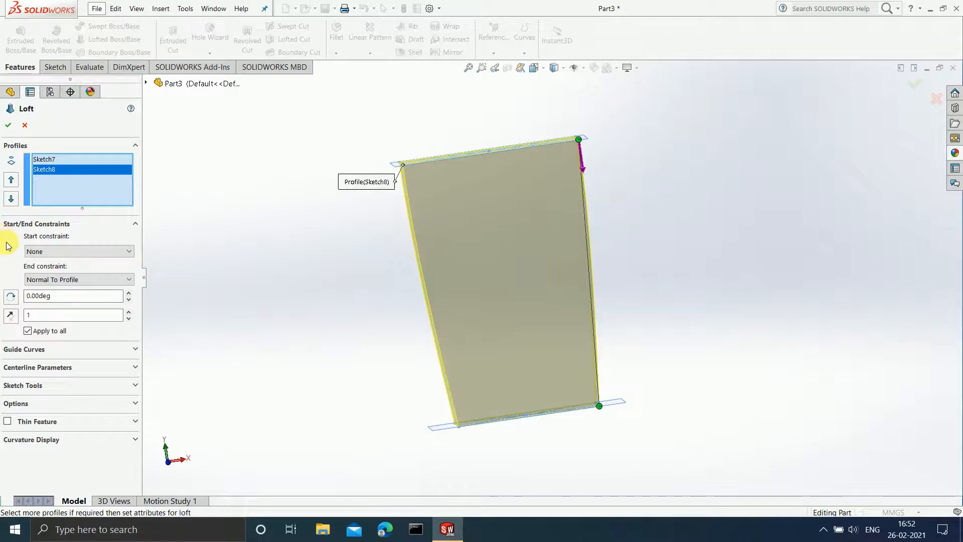
Set the loft's end constraint back to None and accept the loft
{"action": "left_click", "coordinate": [59, 279]}
{"action": "left_click", "coordinate": [58, 287]}
{"action": "left_click", "coordinate": [8, 126]}
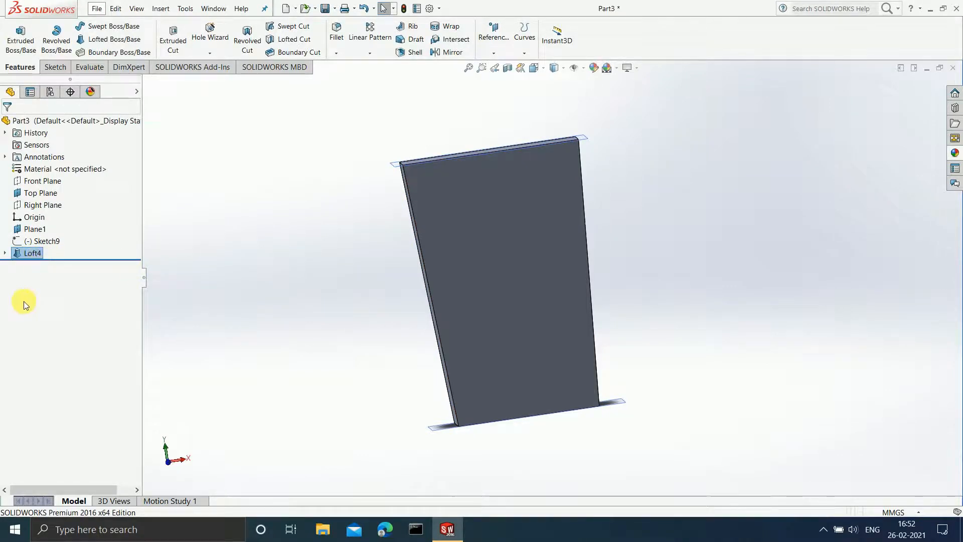
Delete the loft feature between the two rectangles while keeping its profile sketches
{"action": "right_click", "coordinate": [29, 252]}
{"action": "left_click", "coordinate": [55, 310]}
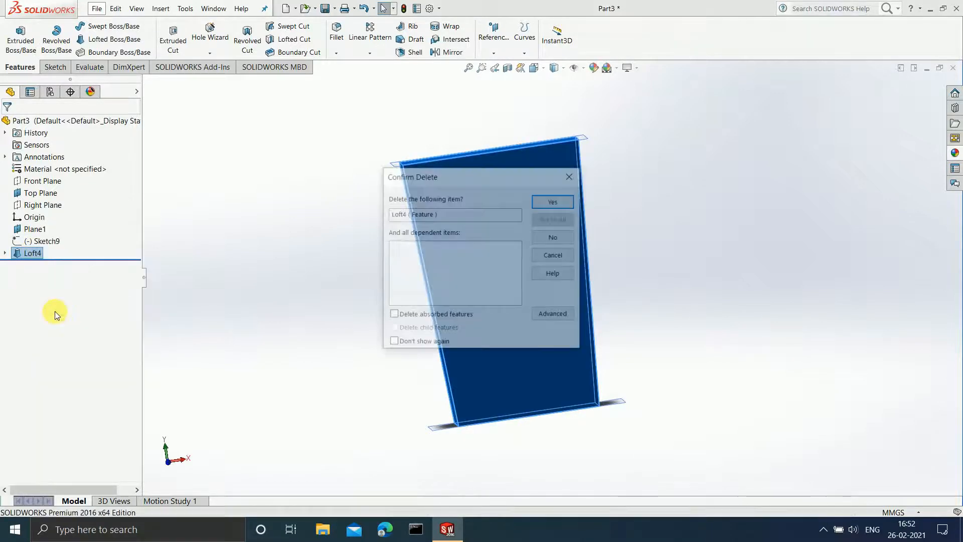
{"action": "left_click", "coordinate": [573, 201]}
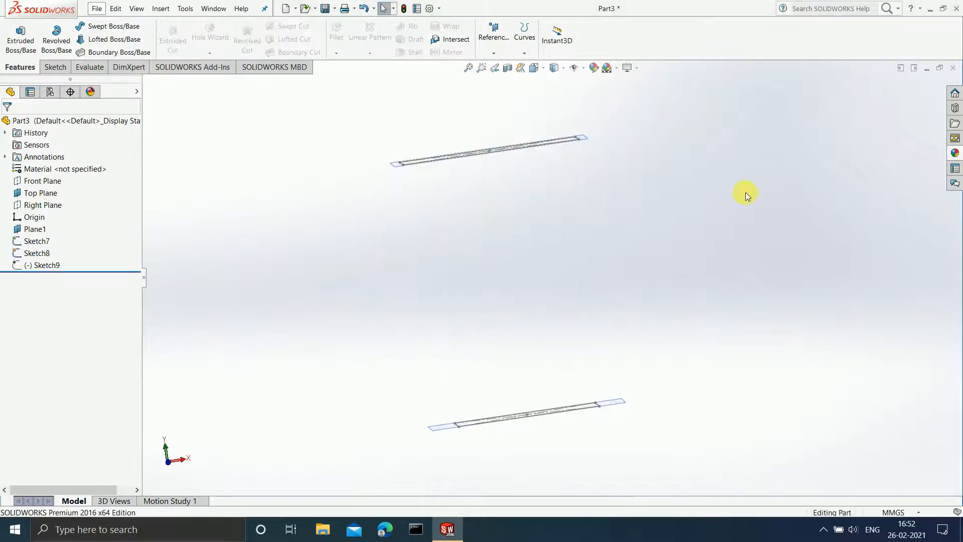
On the Front Plane, sketch a three-point outward-bulging spline joining the +X ends of the Plane1 and Top Plane rectangles
{"action": "scroll", "coordinate": [625, 235], "scroll_direction": "up", "scroll_amount": 1}
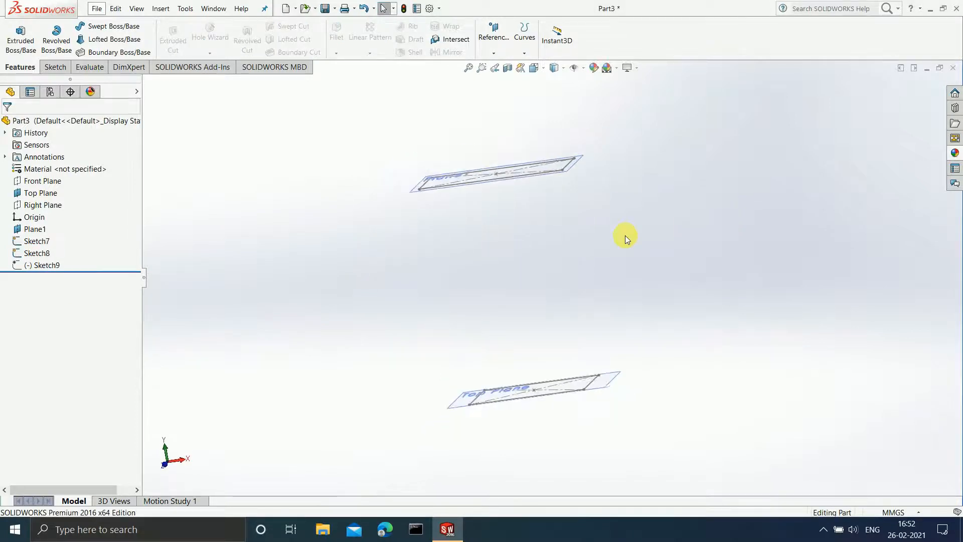
{"action": "scroll", "coordinate": [624, 236], "scroll_direction": "down", "scroll_amount": 1}
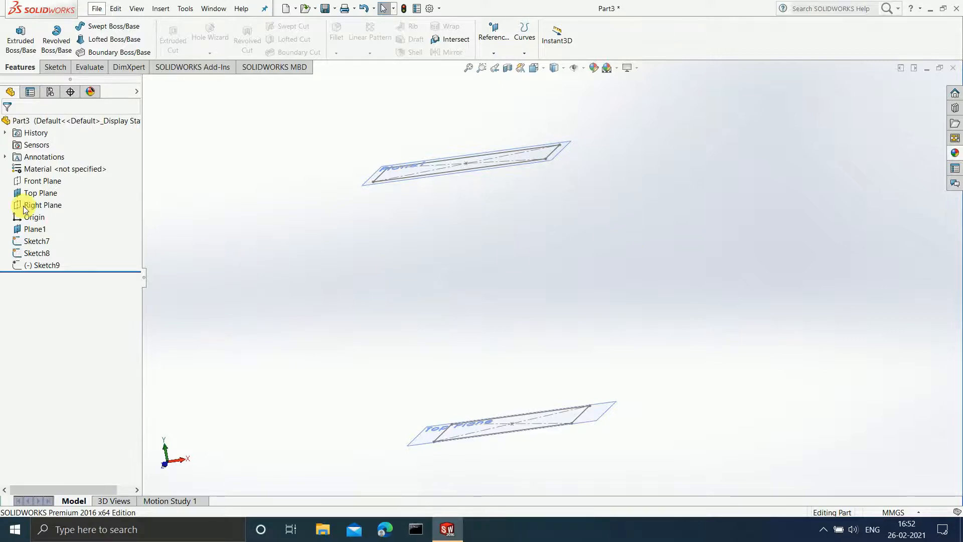
{"action": "left_click", "coordinate": [41, 182]}
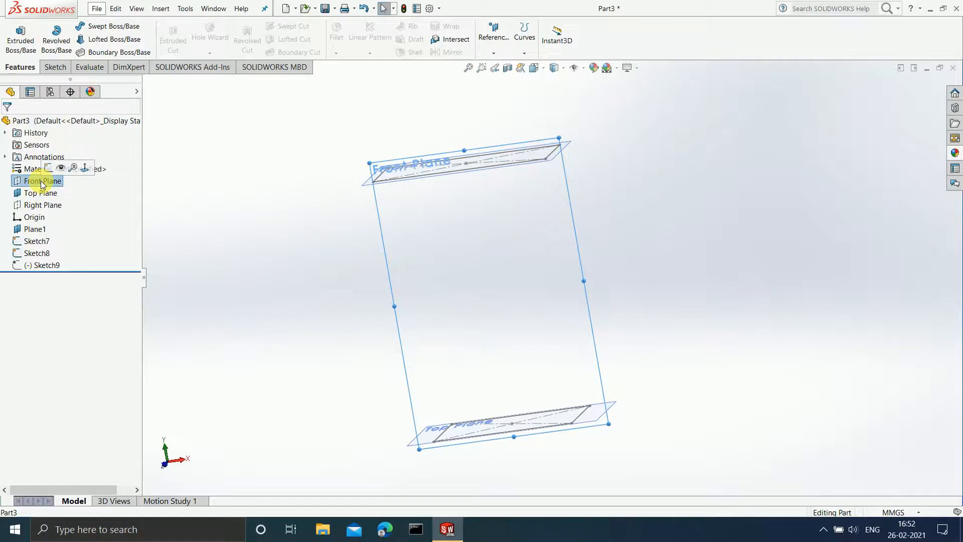
{"action": "key", "text": "ctrl+8"}
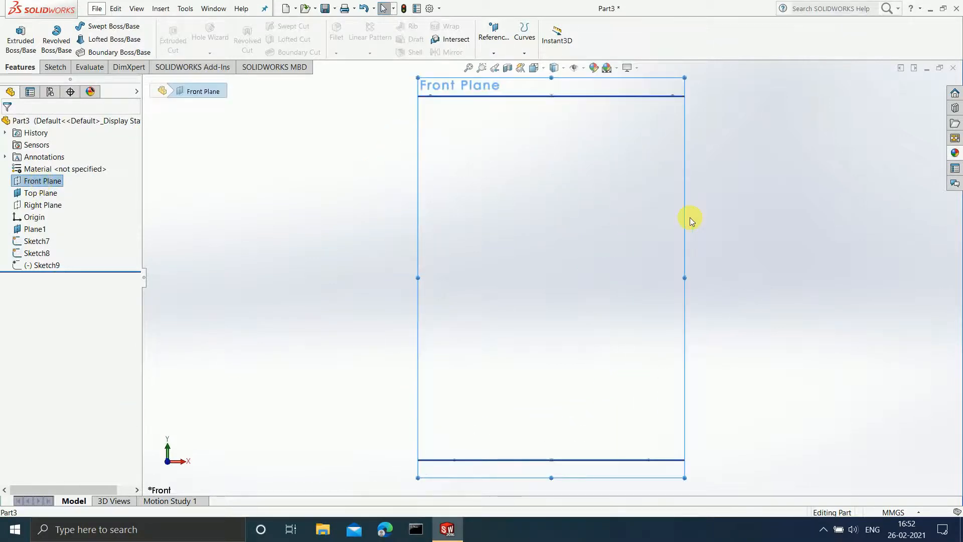
{"action": "scroll", "coordinate": [631, 203], "scroll_direction": "up", "scroll_amount": 2}
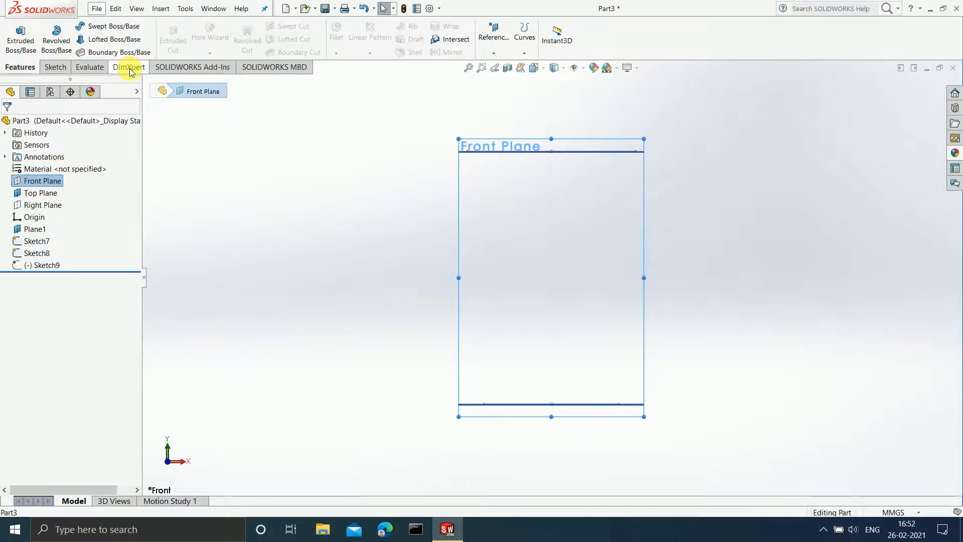
{"action": "left_click", "coordinate": [57, 68]}
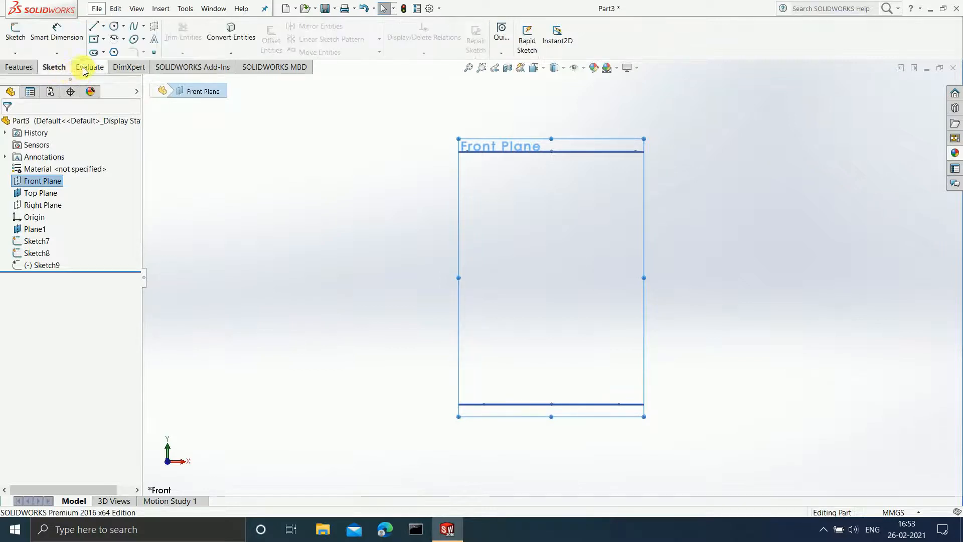
{"action": "left_click", "coordinate": [131, 24]}
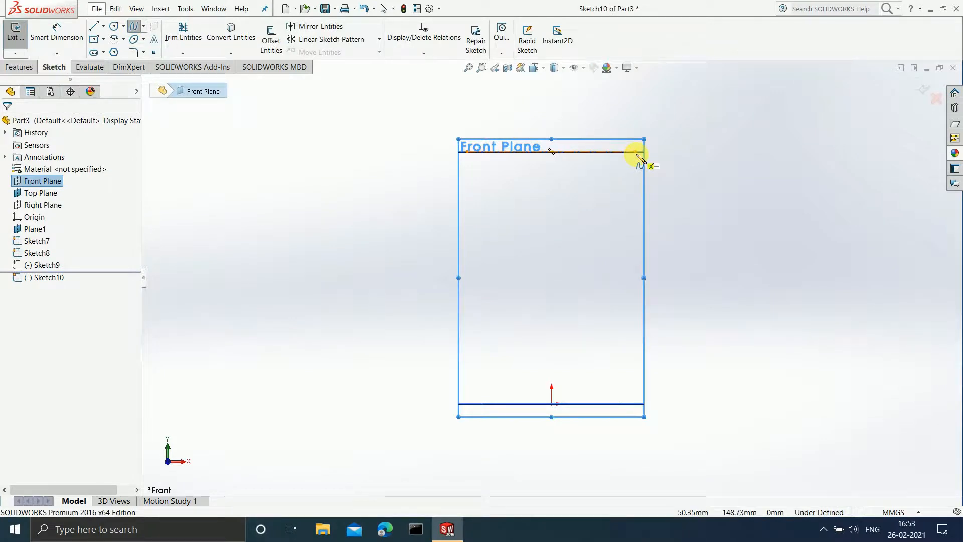
{"action": "left_click", "coordinate": [636, 152]}
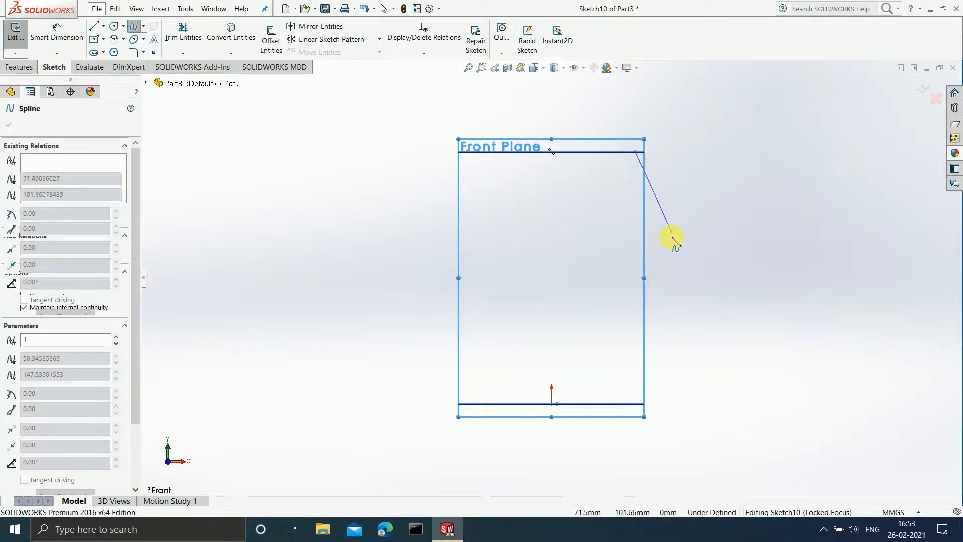
{"action": "left_click", "coordinate": [673, 264]}
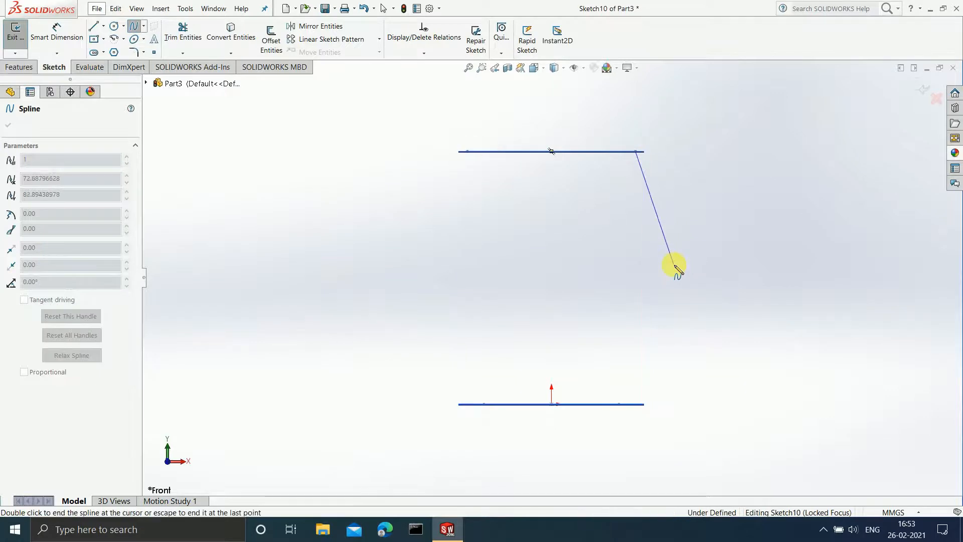
{"action": "left_click", "coordinate": [620, 404]}
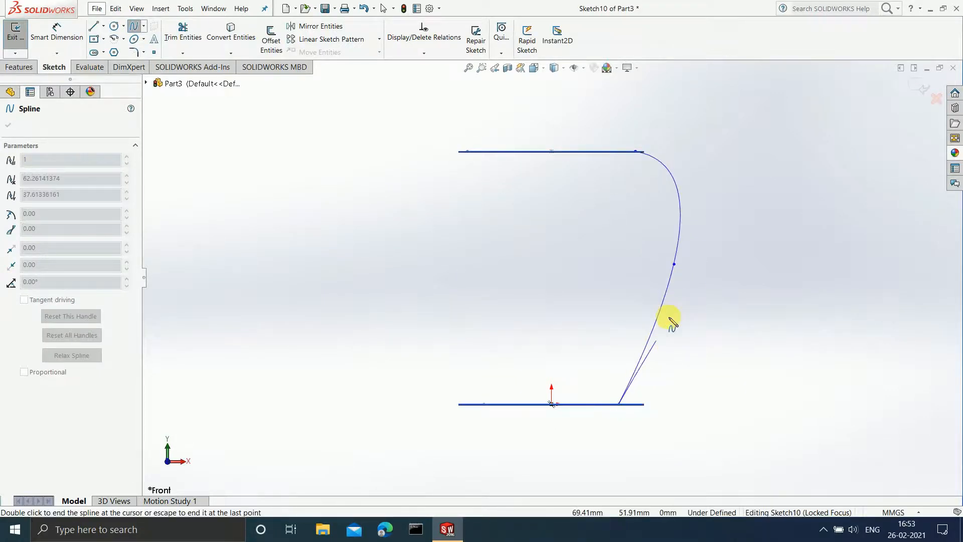
{"action": "key", "text": "Escape"}
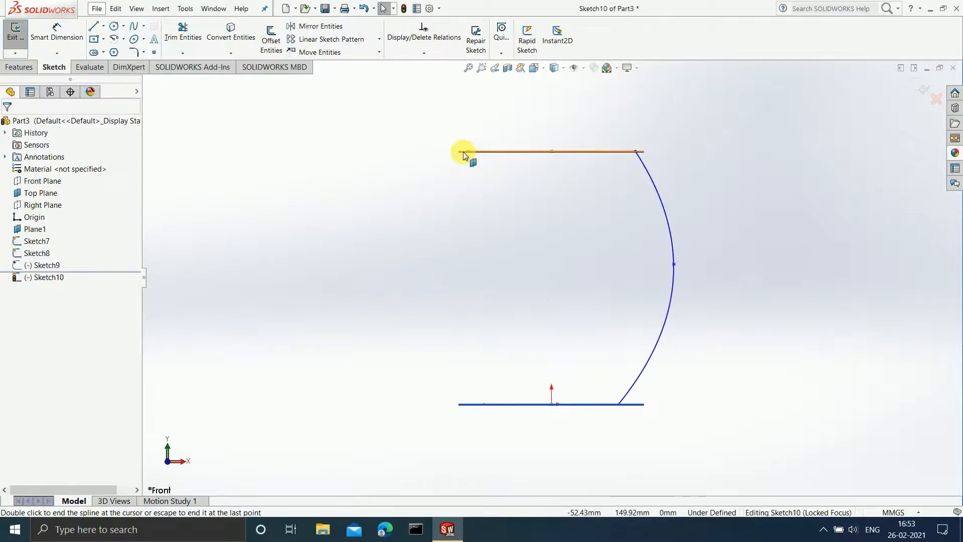
Sketch a four-point S-shaped spline joining the -X ends of the Plane1 and Top Plane rectangles, and exit the sketch
{"action": "left_click", "coordinate": [134, 28]}
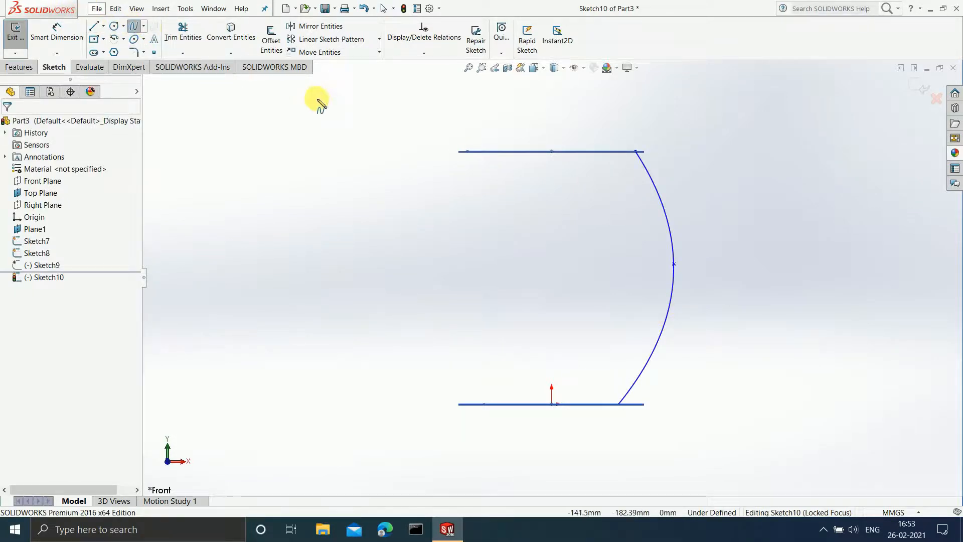
{"action": "left_click", "coordinate": [468, 151]}
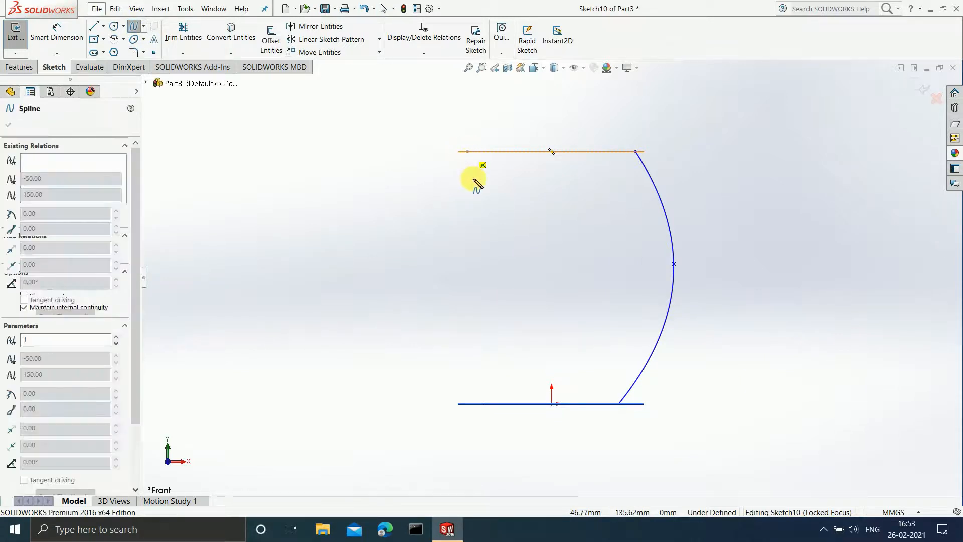
{"action": "left_click", "coordinate": [475, 198]}
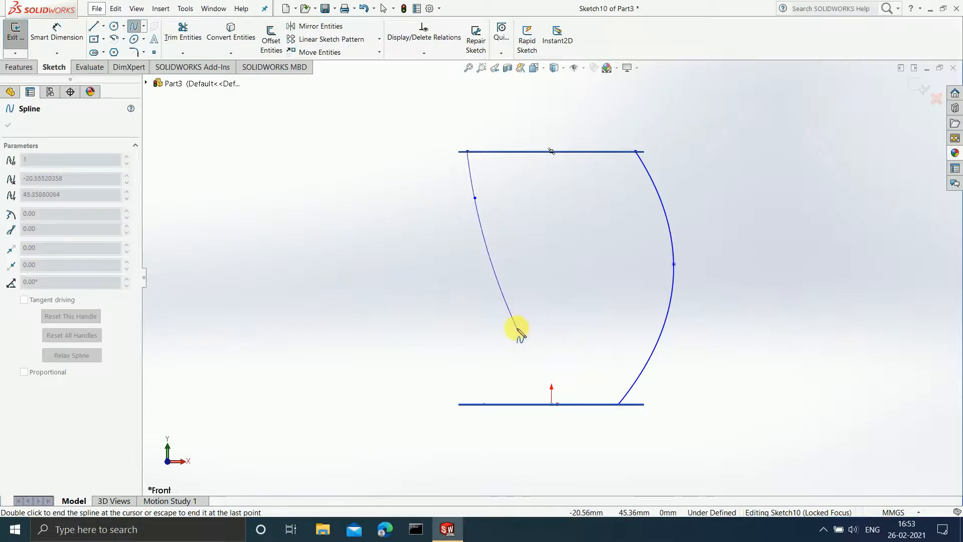
{"action": "left_click", "coordinate": [498, 368]}
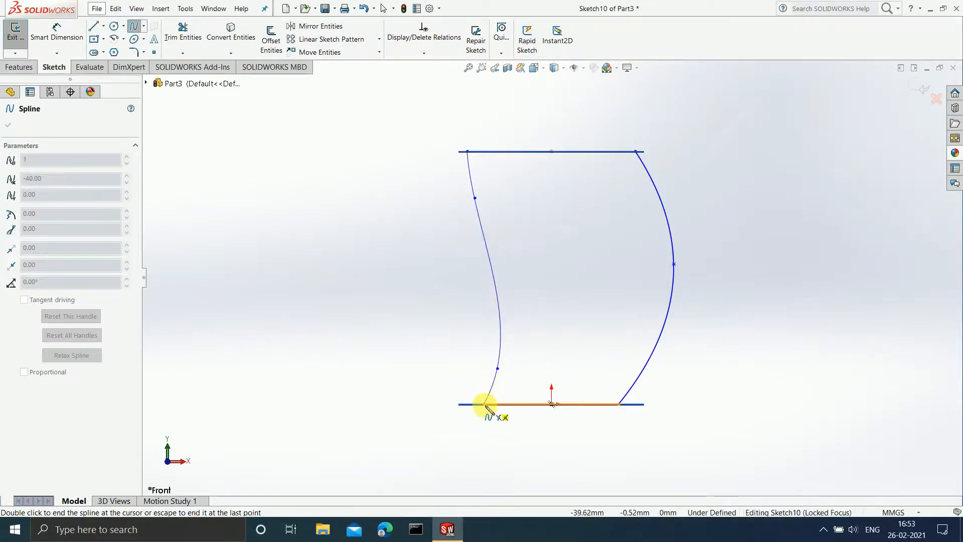
{"action": "left_click", "coordinate": [485, 404]}
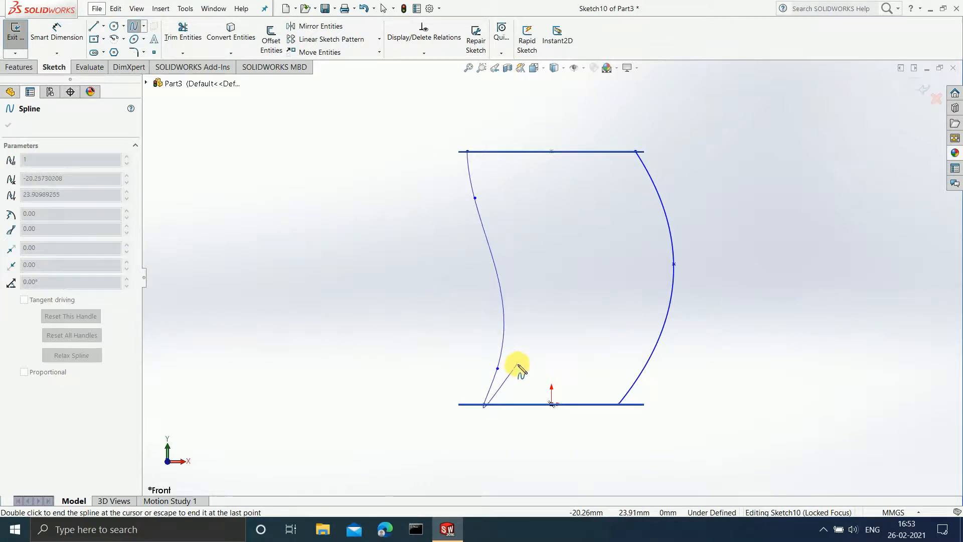
{"action": "key", "text": "Escape"}
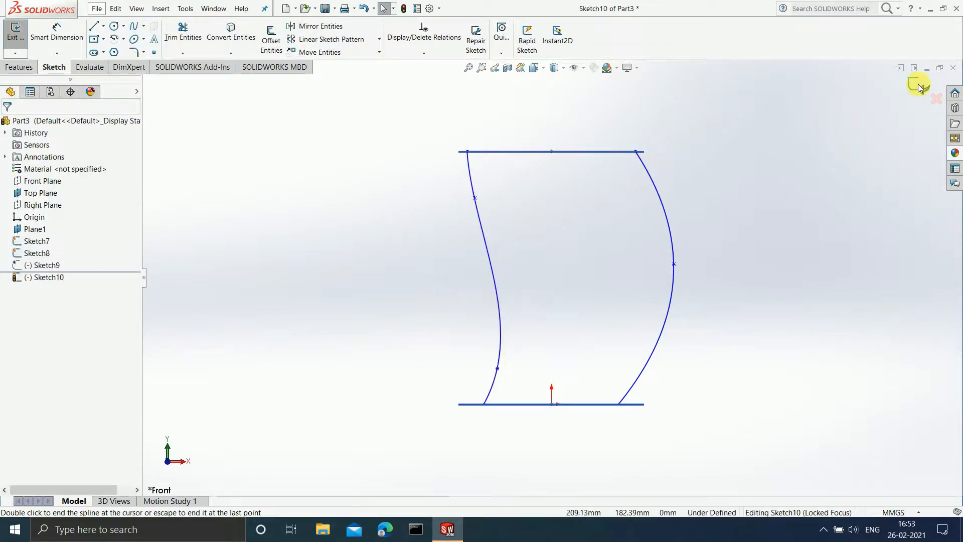
{"action": "left_click", "coordinate": [917, 85]}
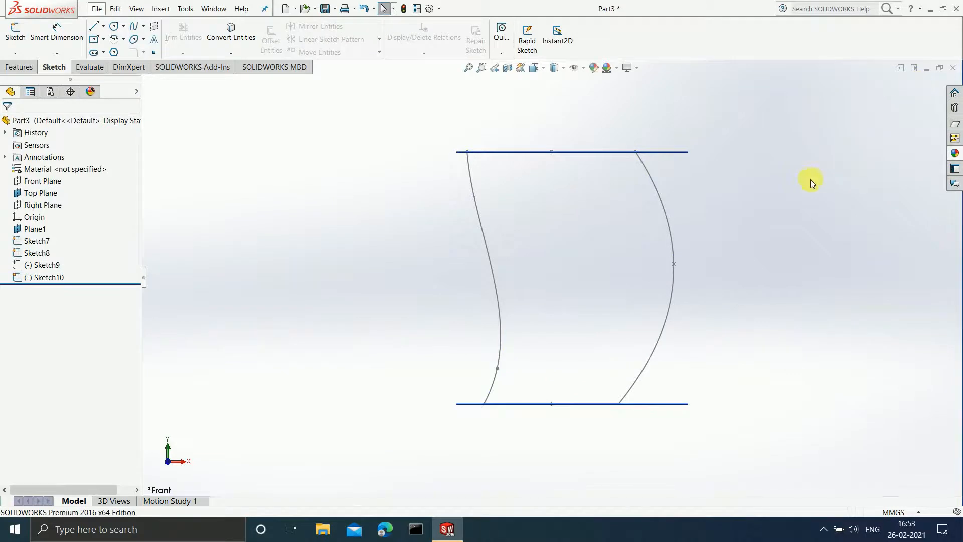
Start a lofted boss with the Top Plane rectangle and the Plane1 rectangle as profiles, picked near matching corners
{"action": "middle_click_drag", "start_coordinate": [810, 179], "coordinate": [775, 258]}
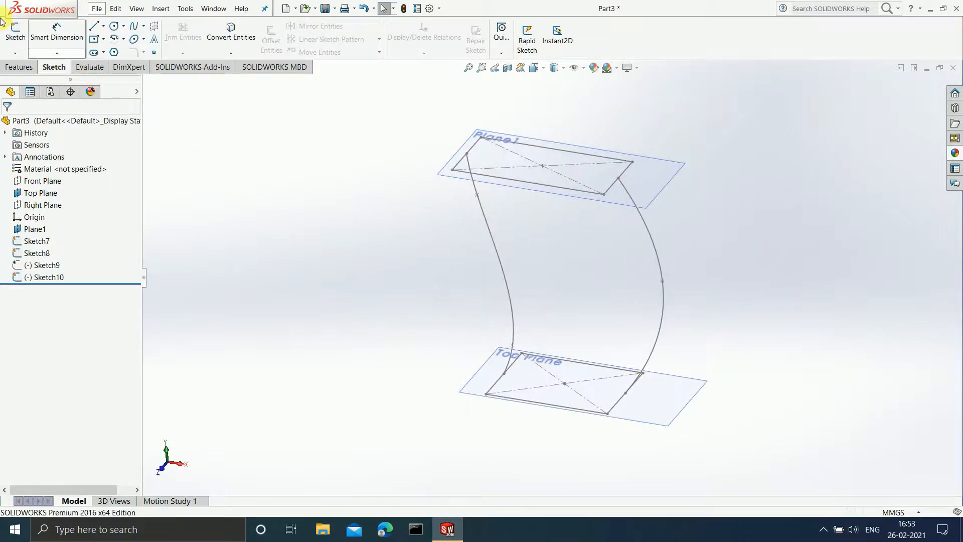
{"action": "left_click", "coordinate": [17, 67]}
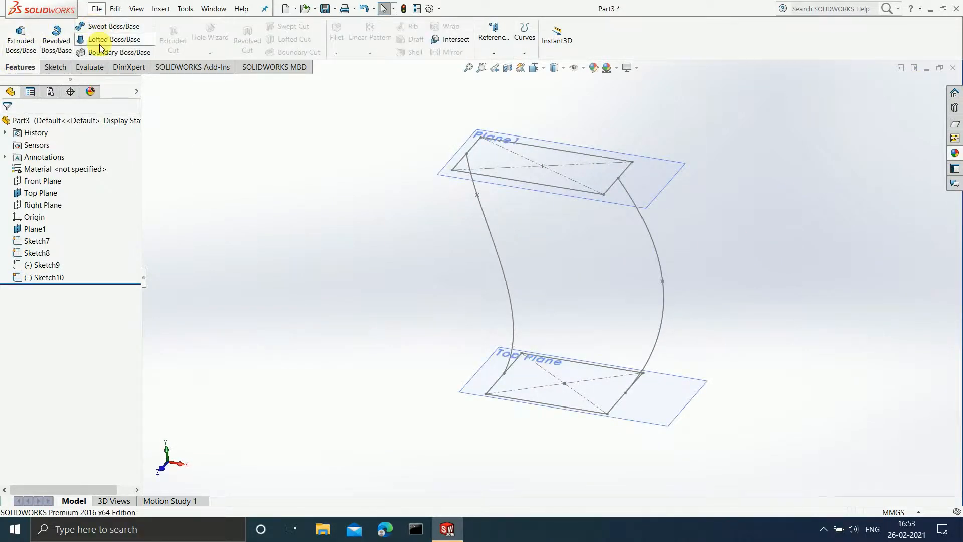
{"action": "left_click", "coordinate": [100, 44]}
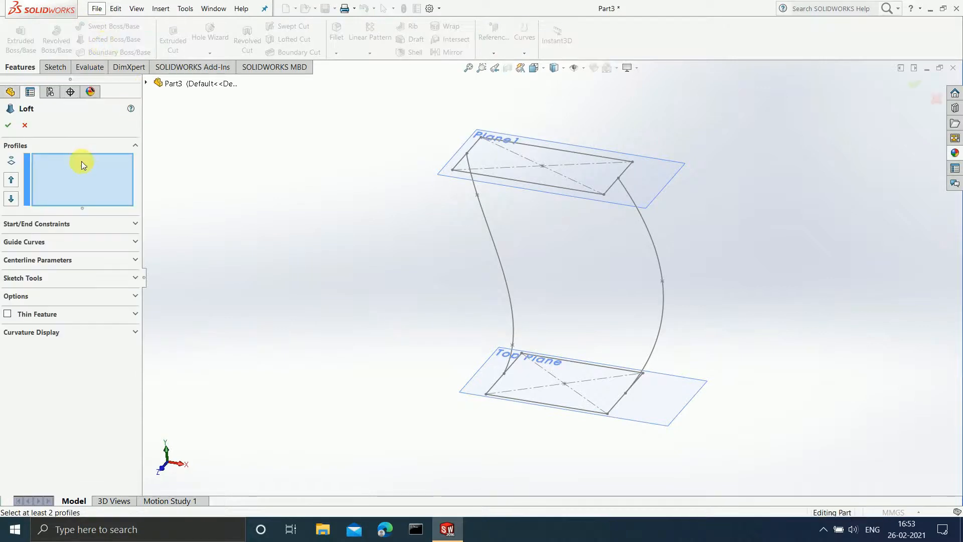
{"action": "left_click", "coordinate": [615, 405]}
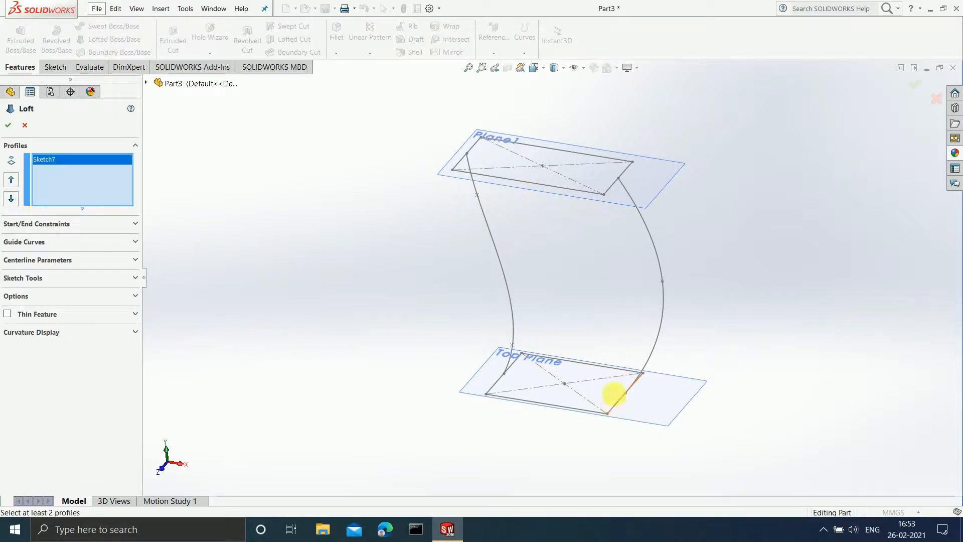
{"action": "left_click", "coordinate": [590, 194]}
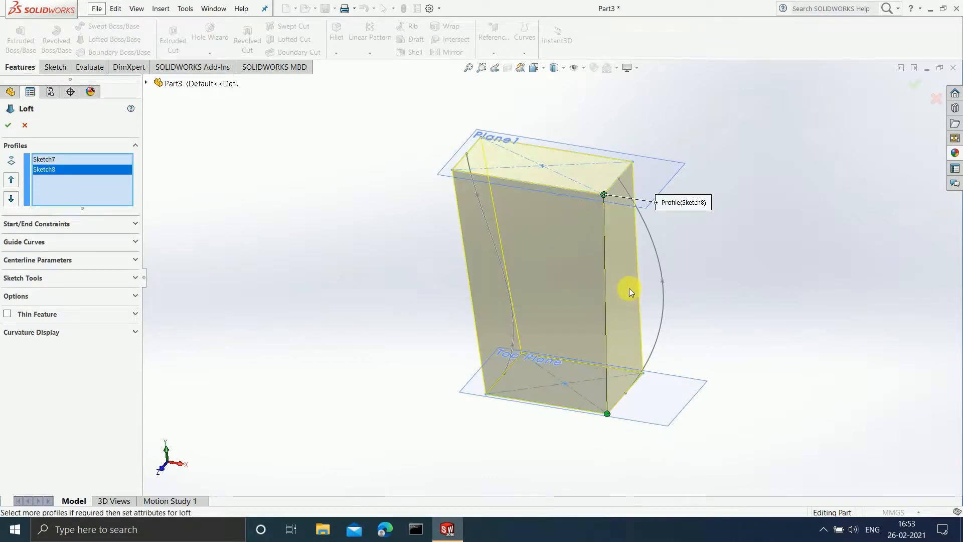
Add the outward-bulging spline on the +X side as the loft's first guide curve
{"action": "middle_click_drag", "start_coordinate": [623, 291], "coordinate": [655, 247]}
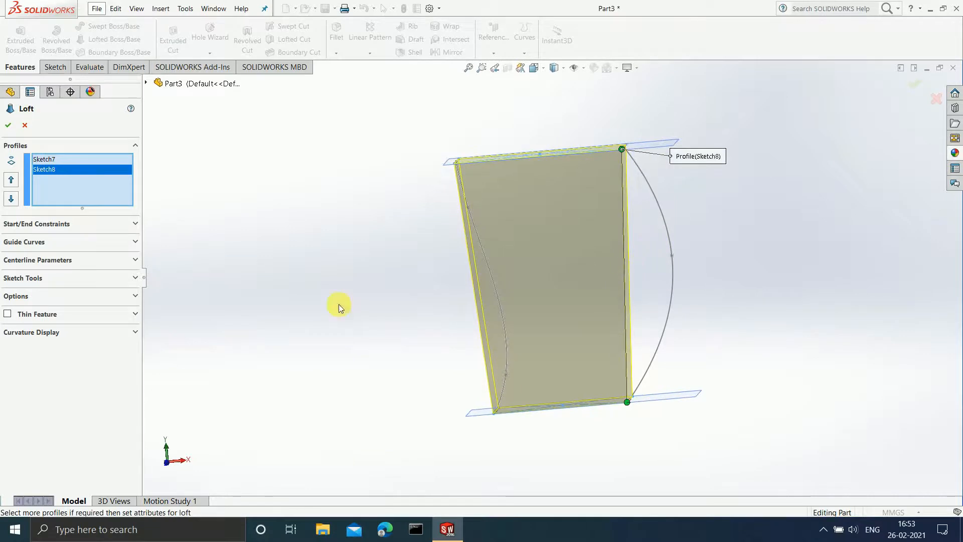
{"action": "left_click", "coordinate": [128, 244]}
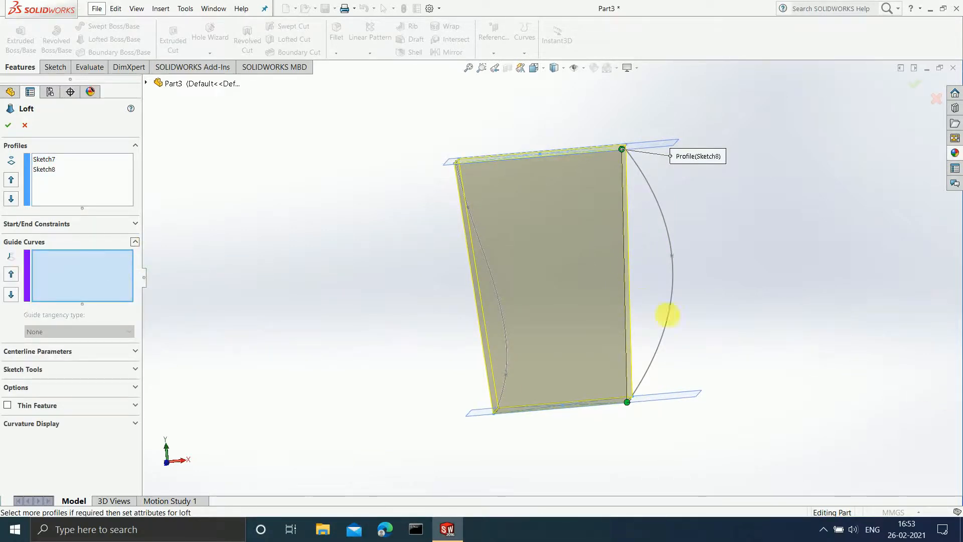
{"action": "left_click", "coordinate": [675, 285]}
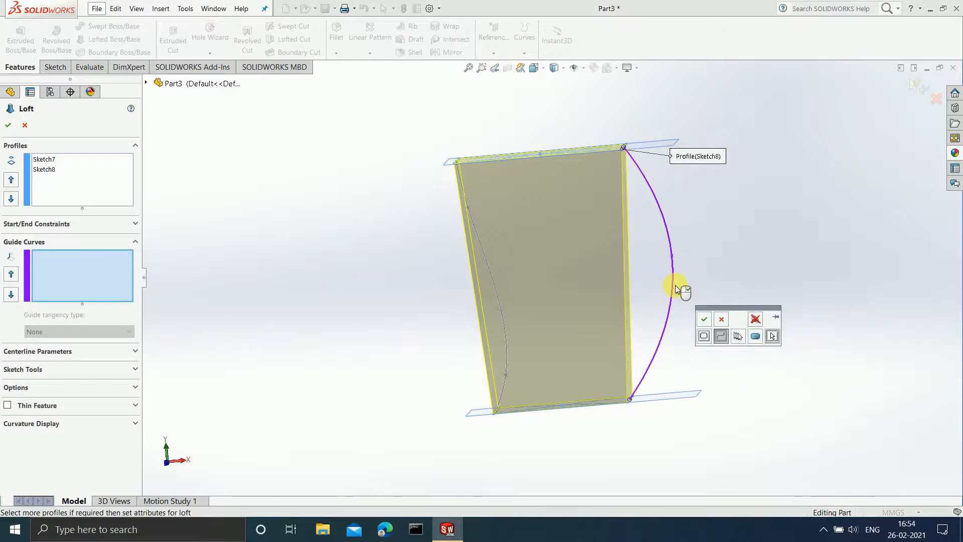
{"action": "left_click", "coordinate": [705, 321]}
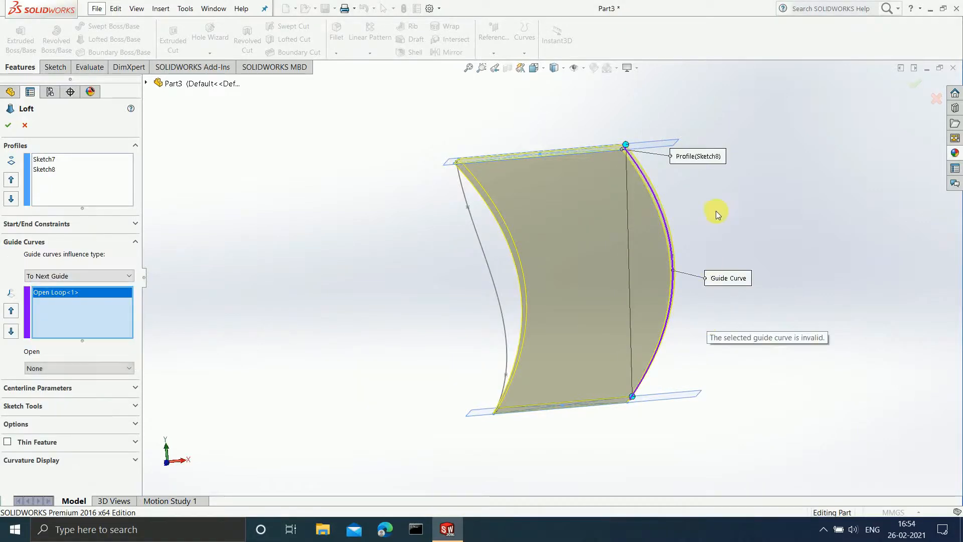
Add the S-shaped spline on the -X side as the second guide curve and complete the loft
{"action": "middle_click_drag", "start_coordinate": [716, 191], "coordinate": [719, 218]}
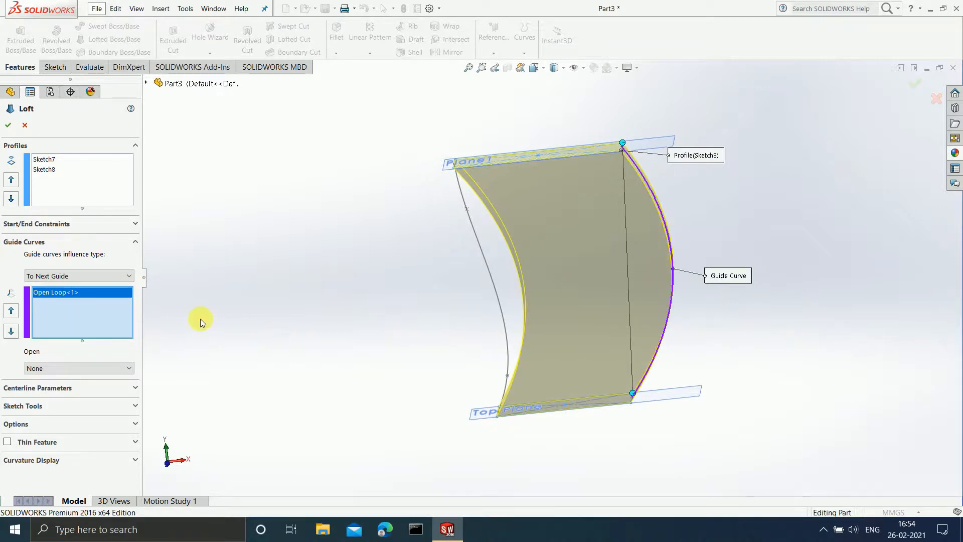
{"action": "left_click", "coordinate": [479, 249]}
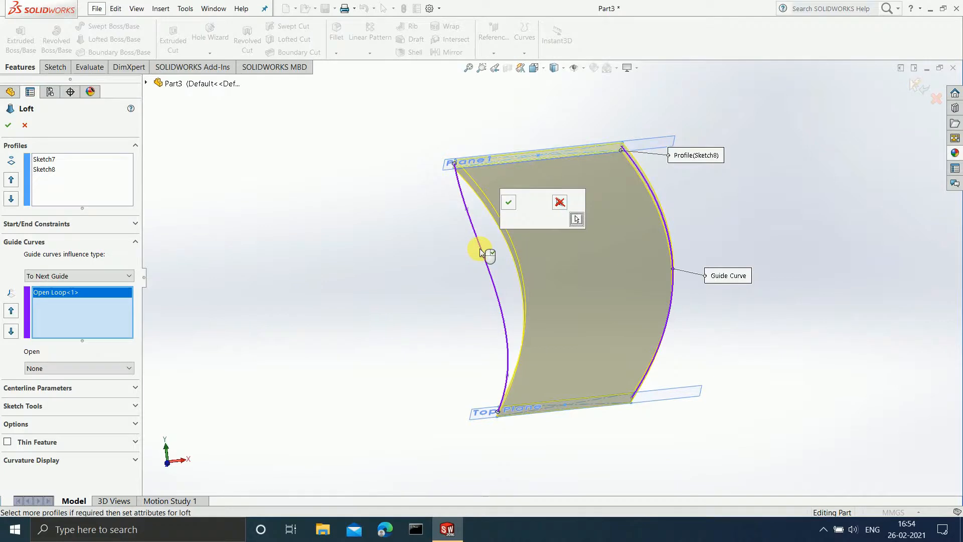
{"action": "left_click", "coordinate": [507, 203]}
{"action": "middle_click_drag", "start_coordinate": [429, 319], "coordinate": [466, 187]}
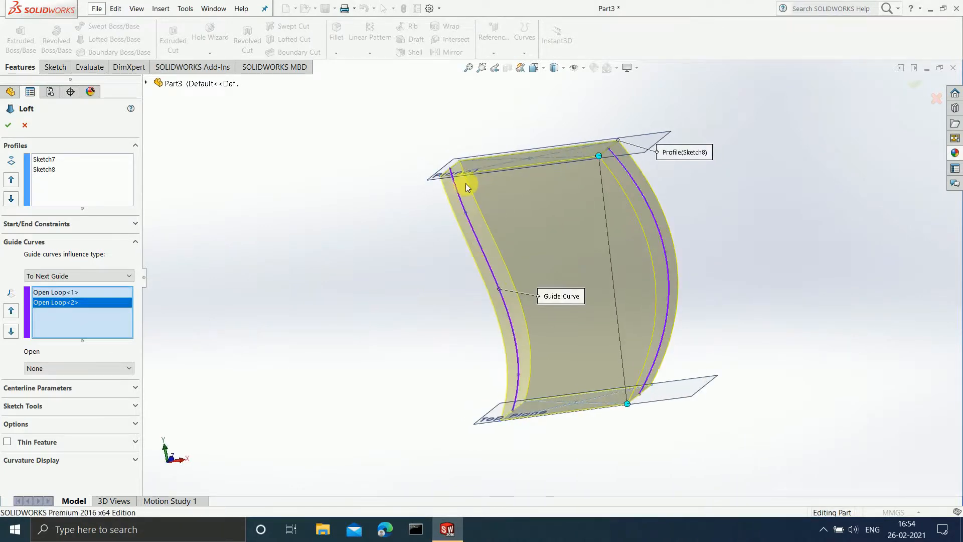
{"action": "middle_click_drag", "start_coordinate": [722, 251], "coordinate": [701, 275]}
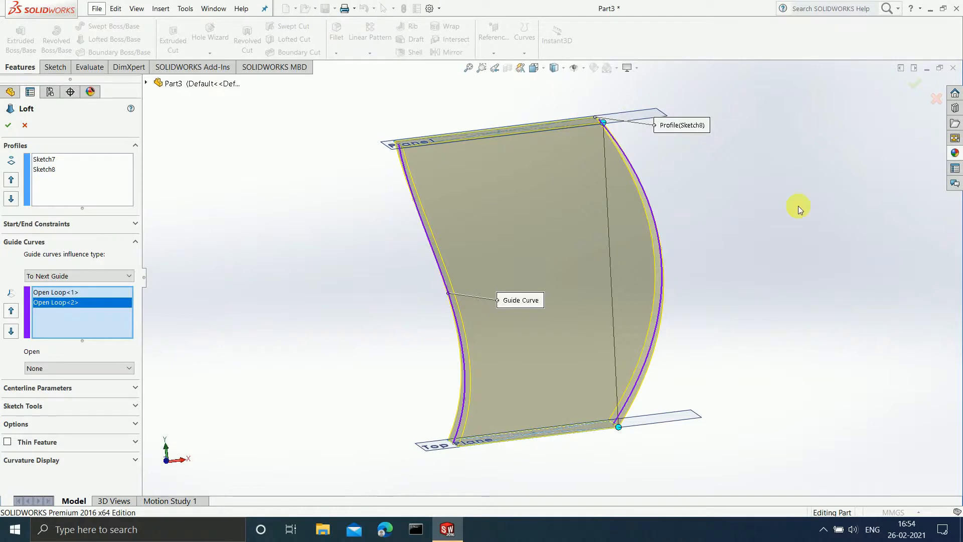
{"action": "middle_click_drag", "start_coordinate": [800, 205], "coordinate": [780, 232]}
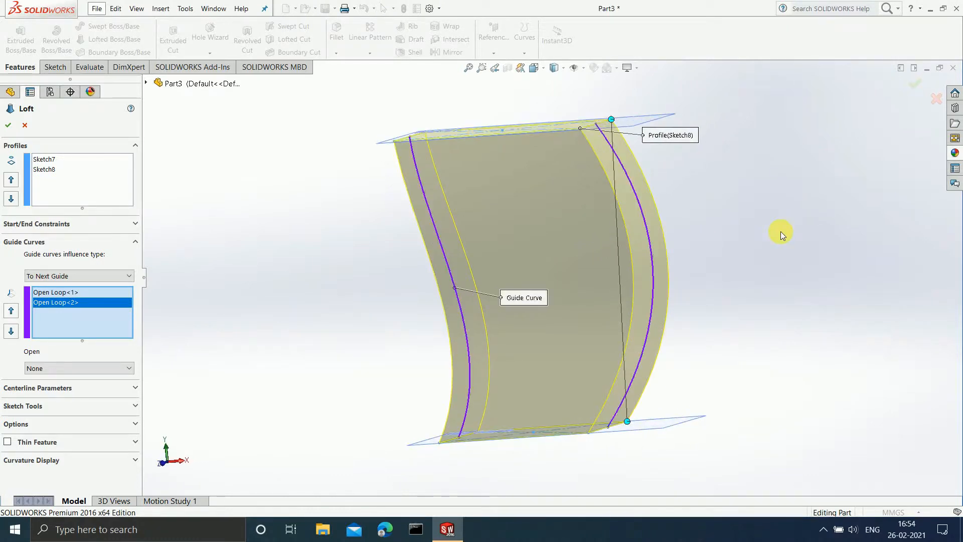
{"action": "left_click", "coordinate": [9, 126]}
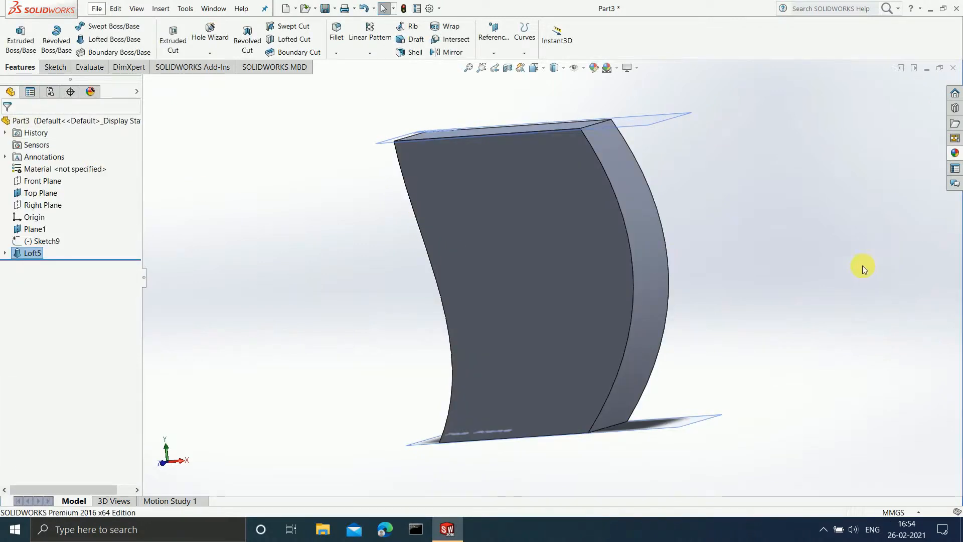
{"action": "mouse_move", "coordinate": [861, 267]}
{"action": "middle_mouse_down"}
{"action": "mouse_move", "coordinate": [811, 286]}
{"action": "mouse_move", "coordinate": [851, 291]}
{"action": "mouse_move", "coordinate": [888, 219]}
{"action": "mouse_move", "coordinate": [797, 173]}
{"action": "mouse_move", "coordinate": [710, 102]}
{"action": "mouse_move", "coordinate": [617, 150]}
{"action": "mouse_move", "coordinate": [602, 254]}
{"action": "middle_mouse_up"}
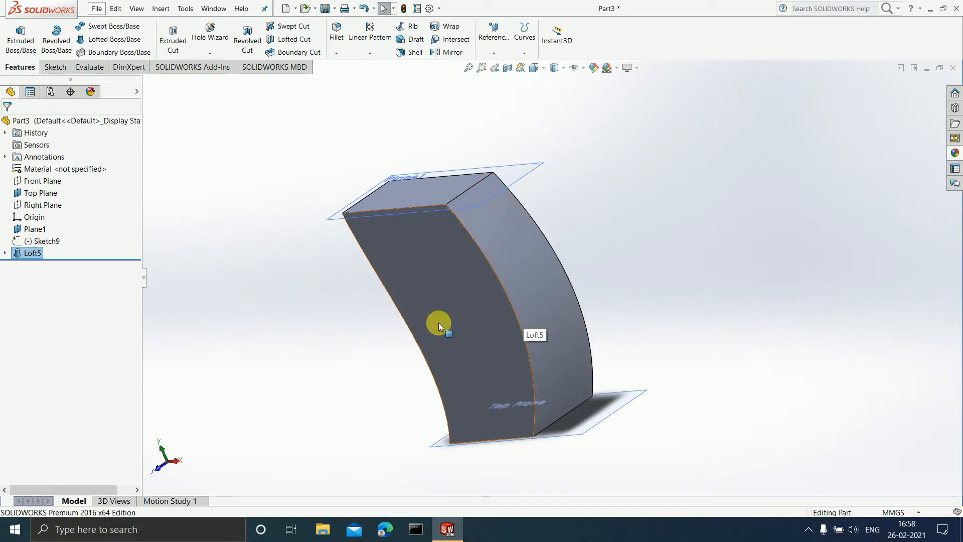
Reopen the guided loft for editing and examine its surfaces with mesh preview, zebra stripes and curvature combs
{"action": "right_click", "coordinate": [17, 252]}
{"action": "left_click", "coordinate": [24, 223]}
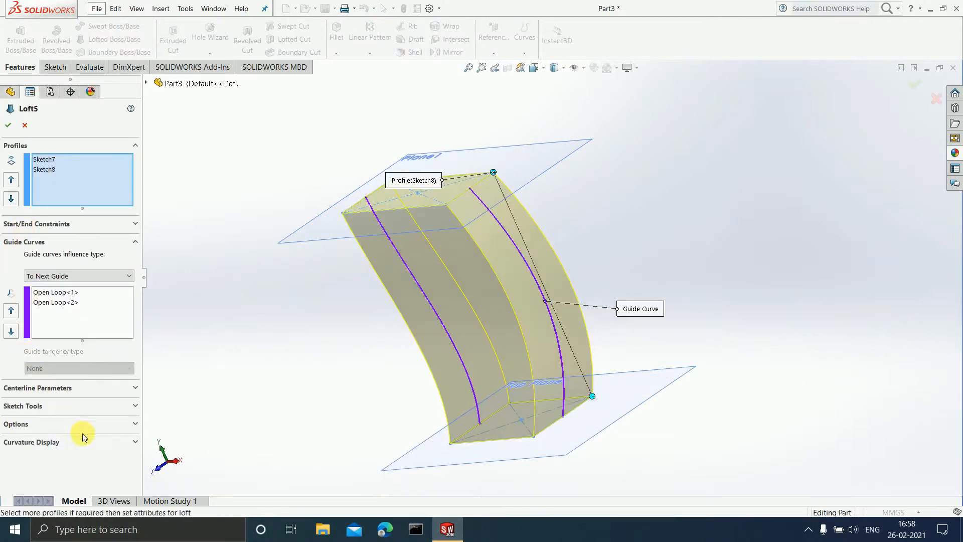
{"action": "left_click", "coordinate": [90, 441]}
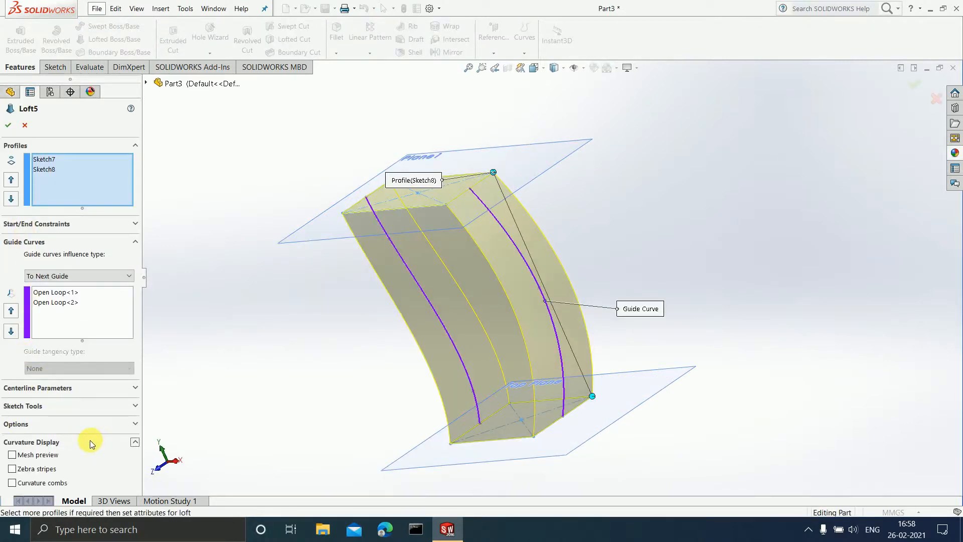
{"action": "left_click", "coordinate": [12, 455]}
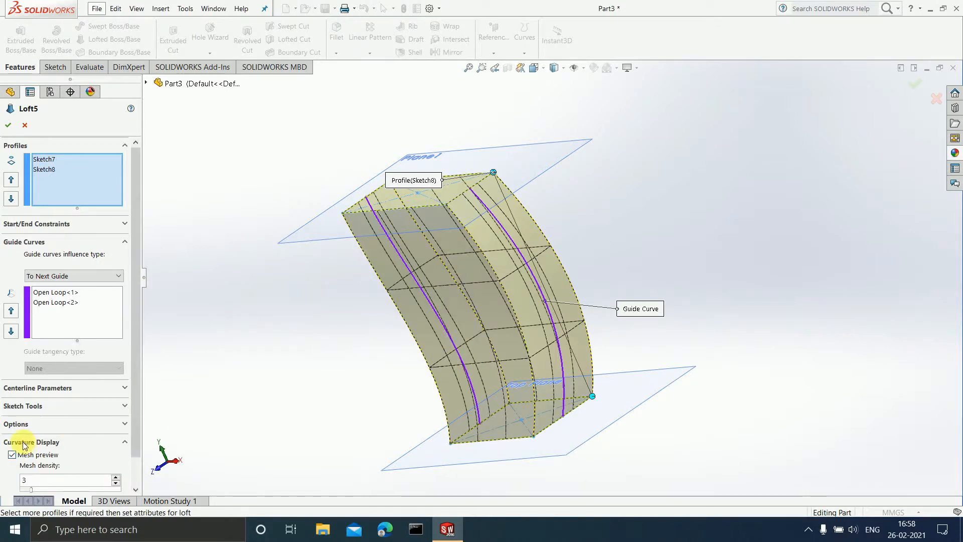
{"action": "left_click_drag", "start_coordinate": [134, 436], "coordinate": [130, 483]}
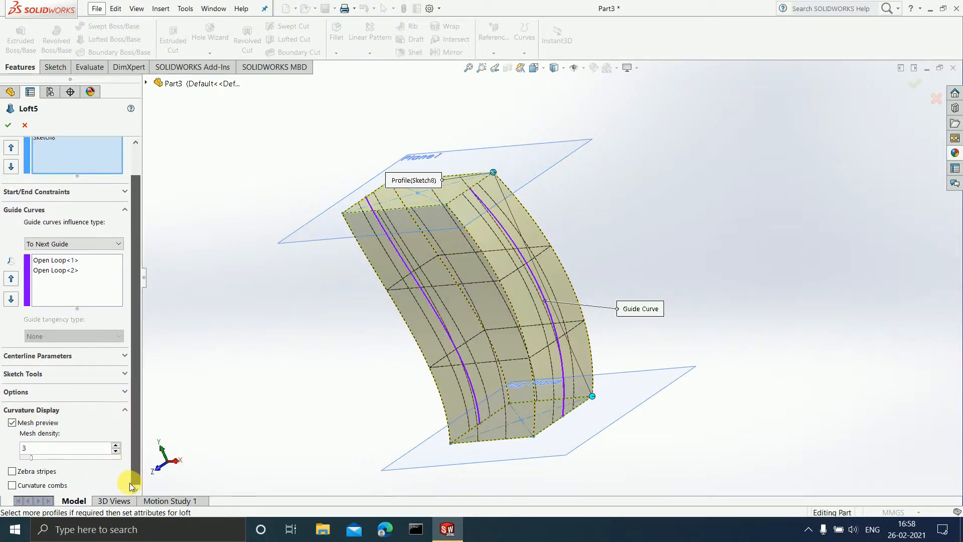
{"action": "left_click", "coordinate": [11, 471]}
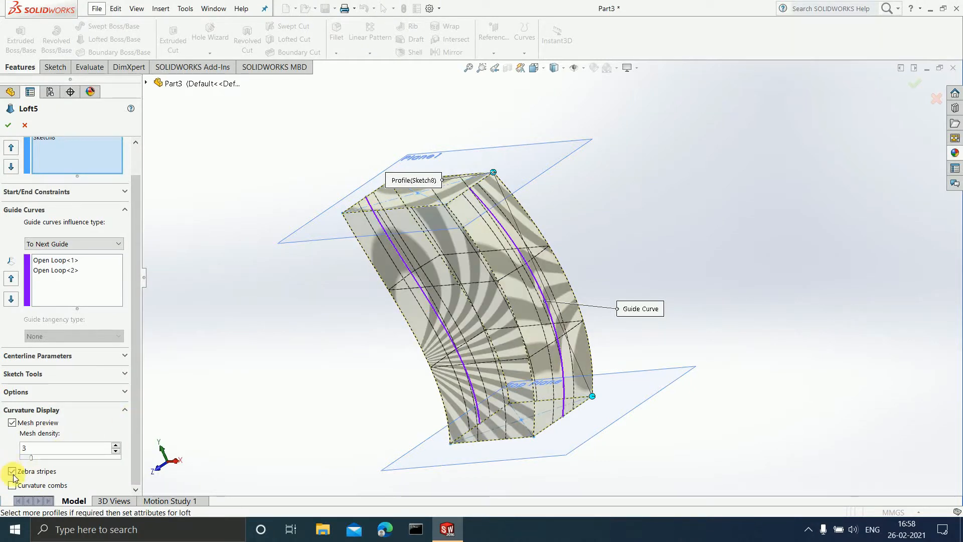
{"action": "left_click", "coordinate": [11, 484]}
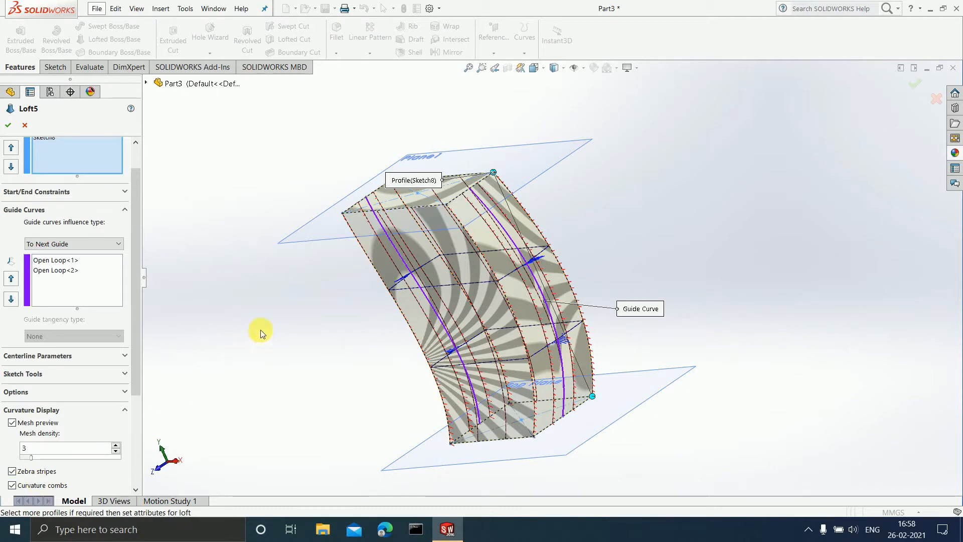
Turn off the curvature combs, zebra stripes and mesh preview, and finish editing the loft
{"action": "left_click", "coordinate": [12, 485]}
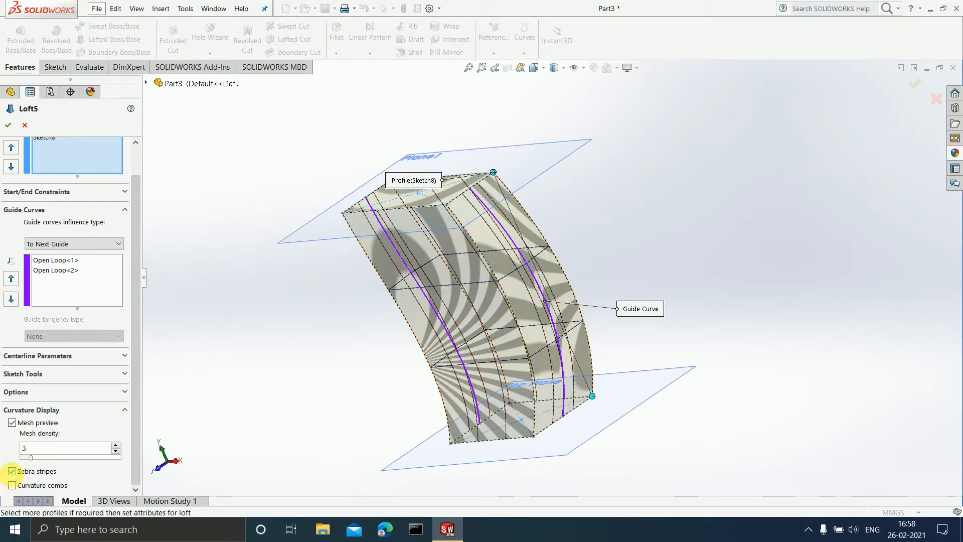
{"action": "left_click", "coordinate": [12, 471]}
{"action": "left_click", "coordinate": [12, 422]}
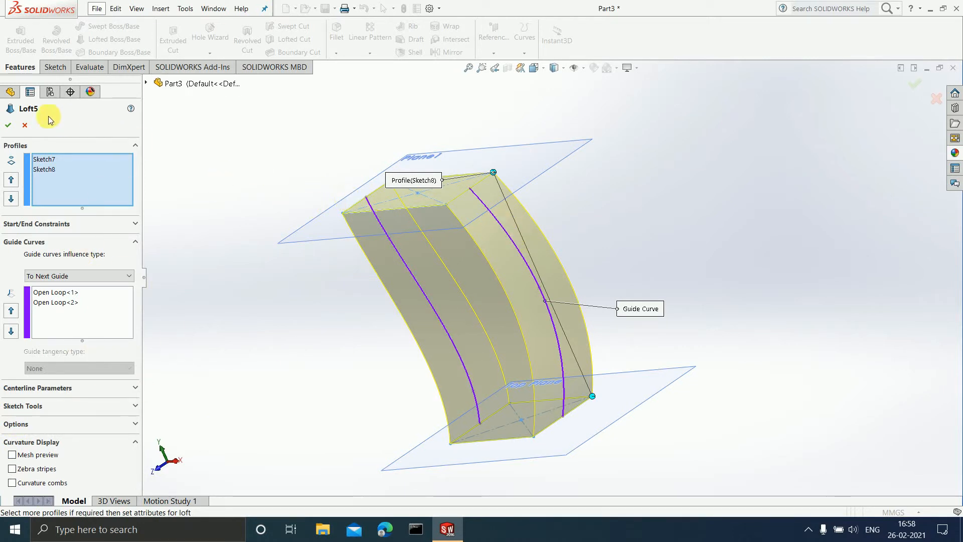
{"action": "left_click", "coordinate": [8, 125]}
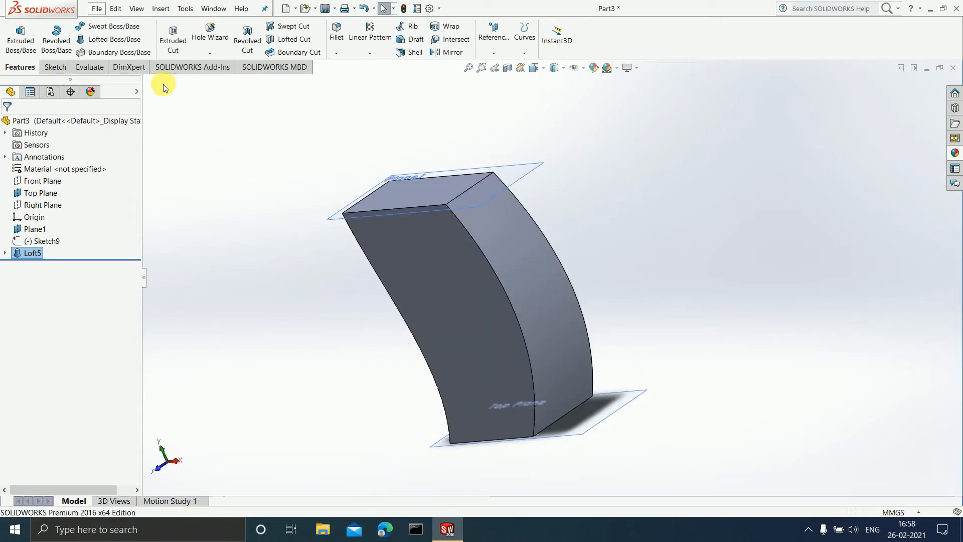